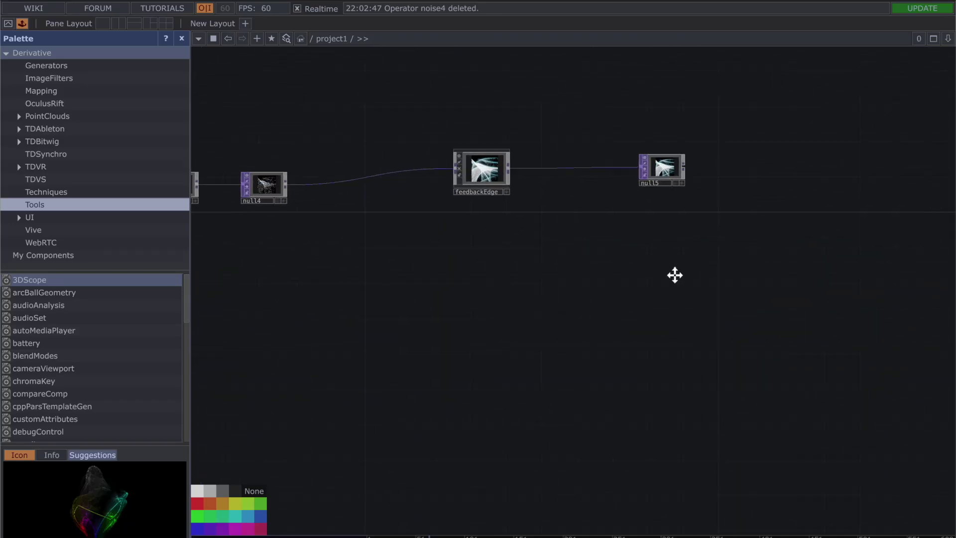
# Display null5's output as the network background and examine it at different zoom levels.
pyautogui.moveTo(675, 275); pyautogui.dragTo(583, 327)
pyautogui.click(588, 236)
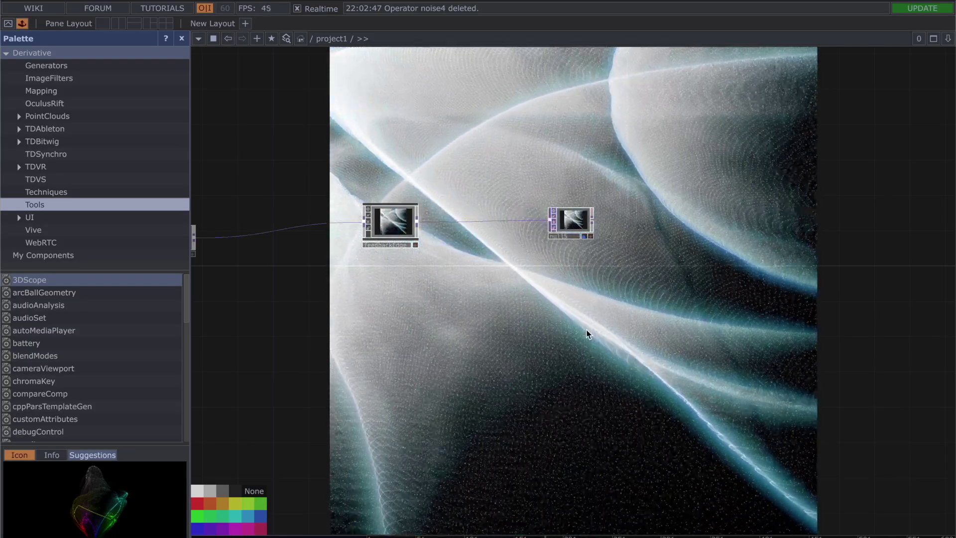
pyautogui.scroll(3, 616, 255)
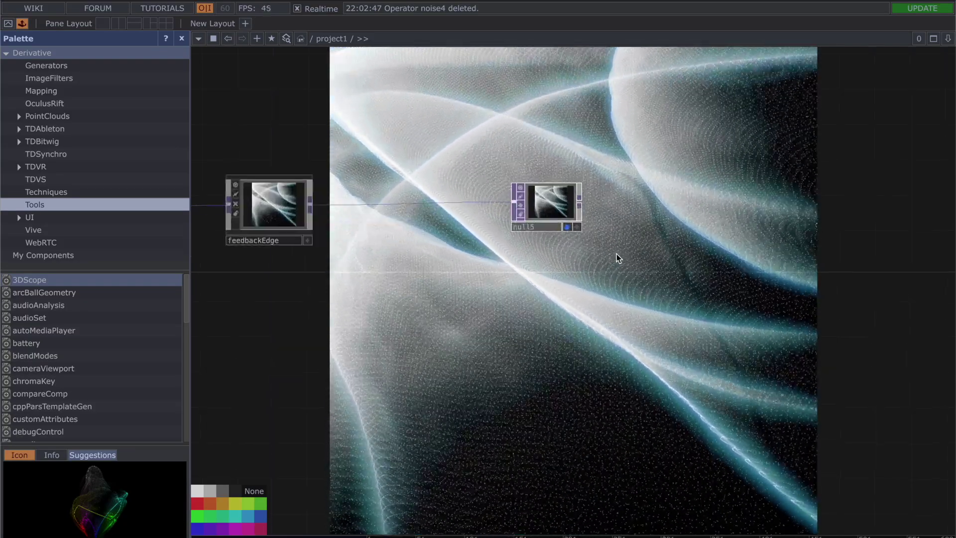
pyautogui.scroll(4, 630, 238)
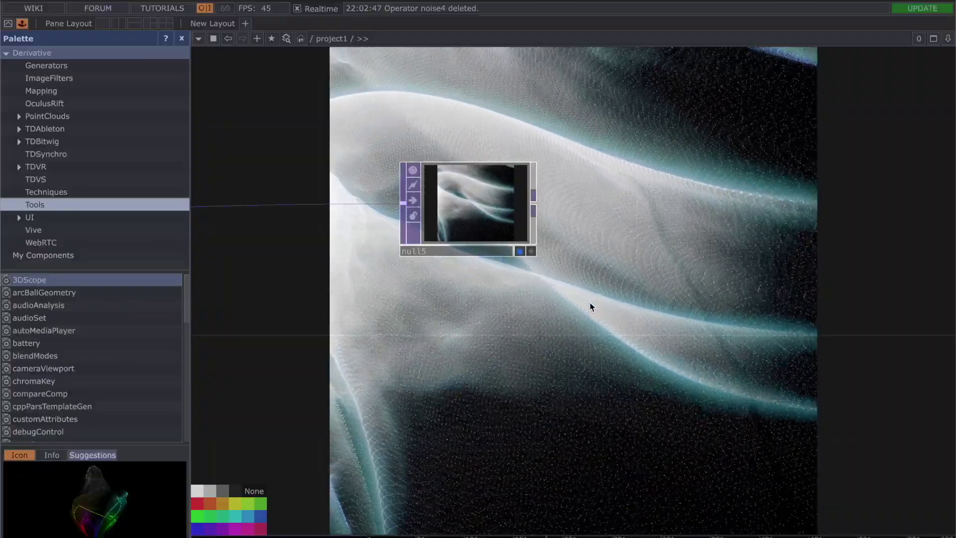
pyautogui.moveTo(519, 247); pyautogui.dragTo(327, 133, button='middle')
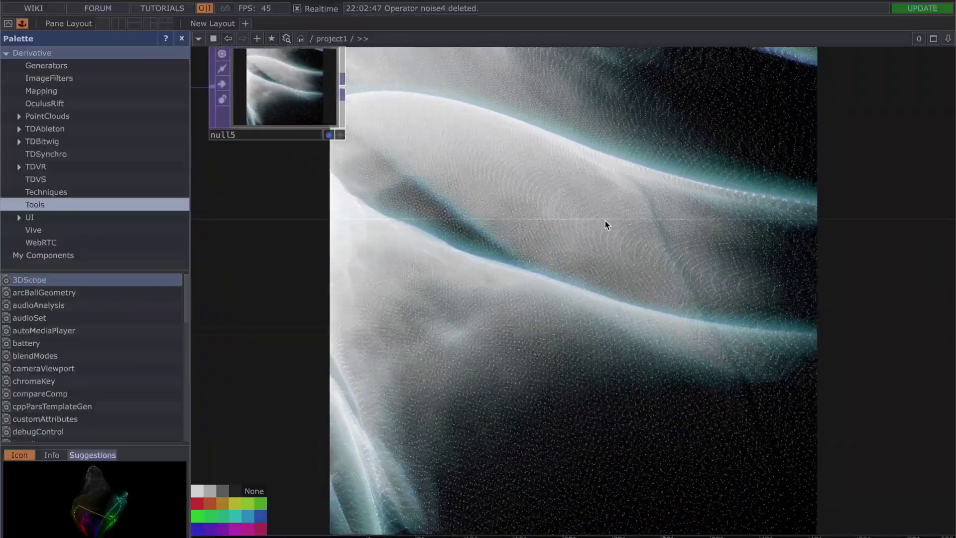
pyautogui.scroll(-4, 605, 220)
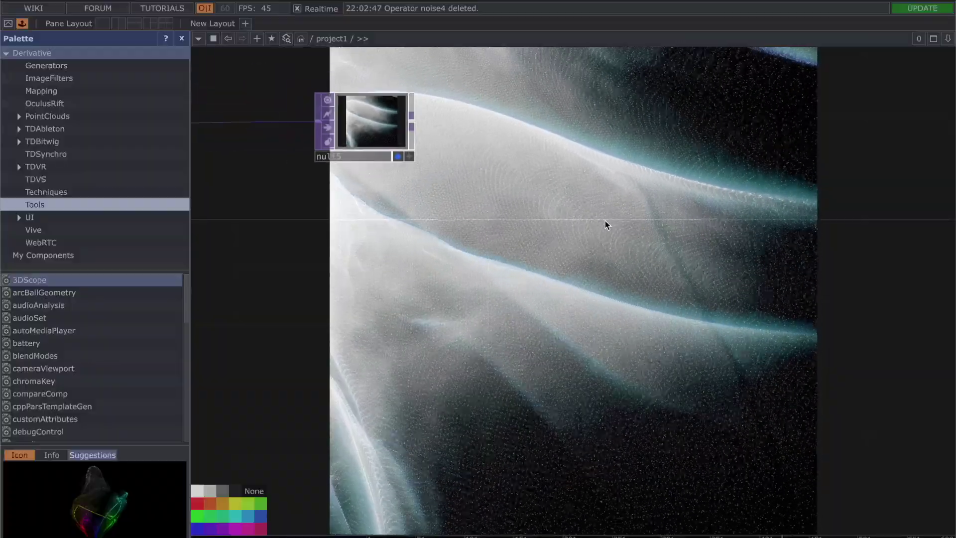
pyautogui.scroll(-2, 605, 220)
pyautogui.moveTo(345, 297); pyautogui.dragTo(626, 267, button='middle')
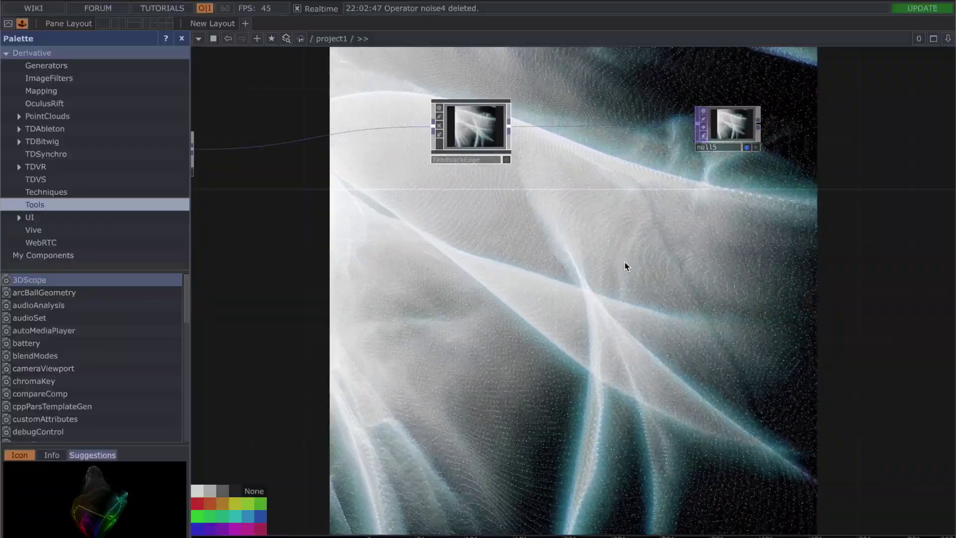
# Connect null2's output to the second input of displace1.
pyautogui.moveTo(740, 278); pyautogui.dragTo(853, 229)
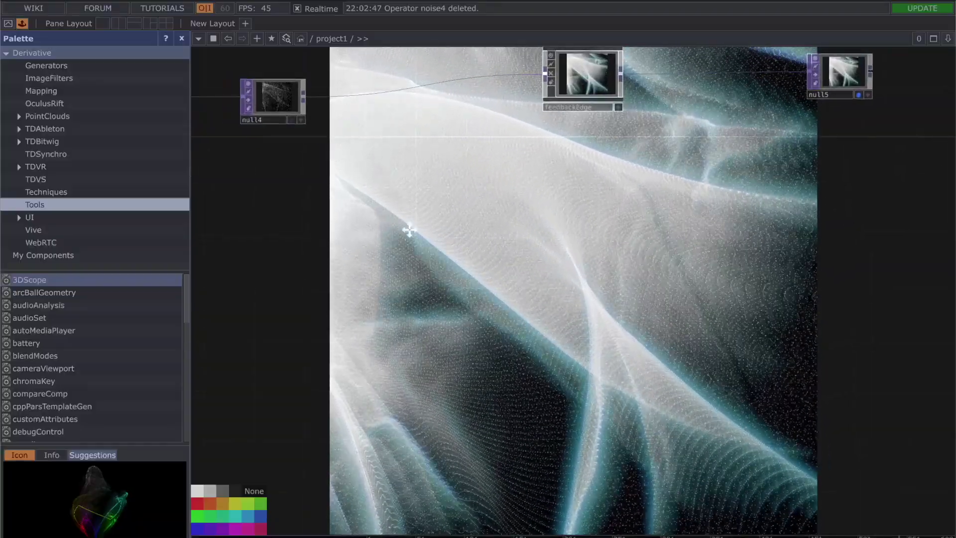
pyautogui.moveTo(389, 229); pyautogui.dragTo(615, 280)
pyautogui.moveTo(538, 232); pyautogui.dragTo(673, 247)
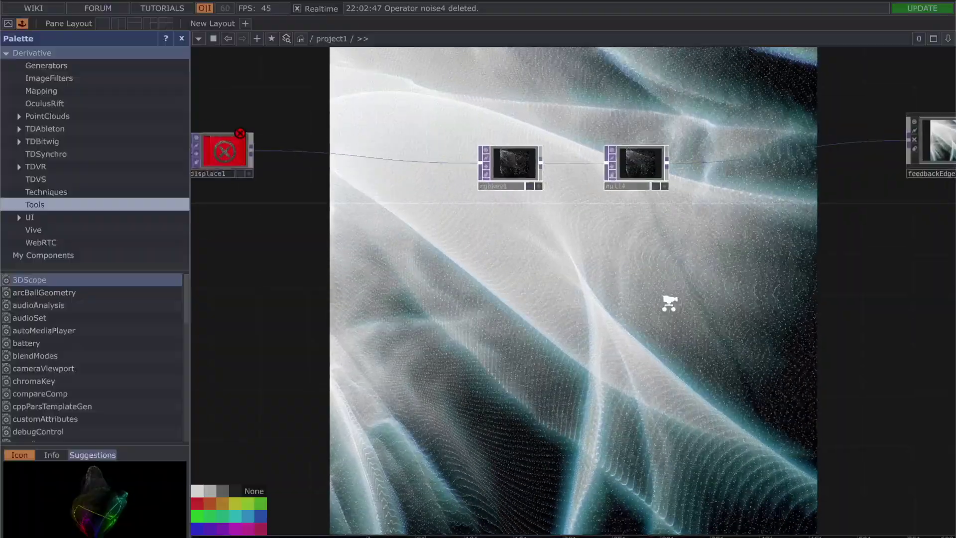
pyautogui.scroll(-3, 670, 302)
pyautogui.moveTo(405, 273); pyautogui.dragTo(629, 251)
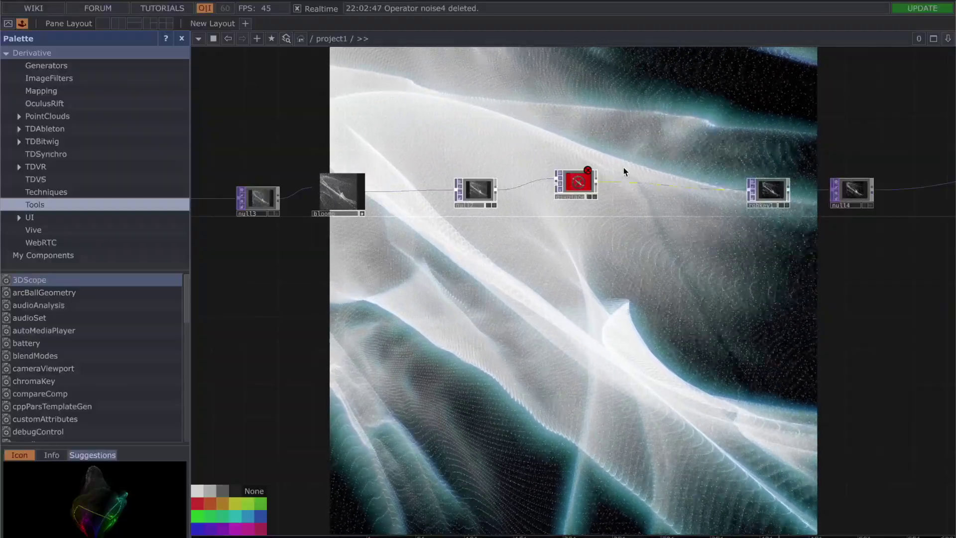
pyautogui.scroll(6, 569, 250)
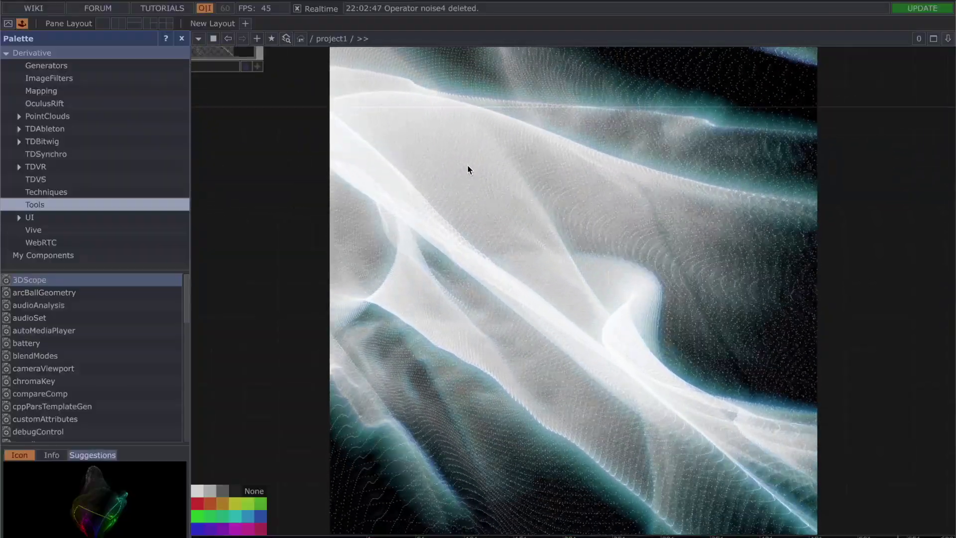
pyautogui.moveTo(392, 100); pyautogui.dragTo(408, 224)
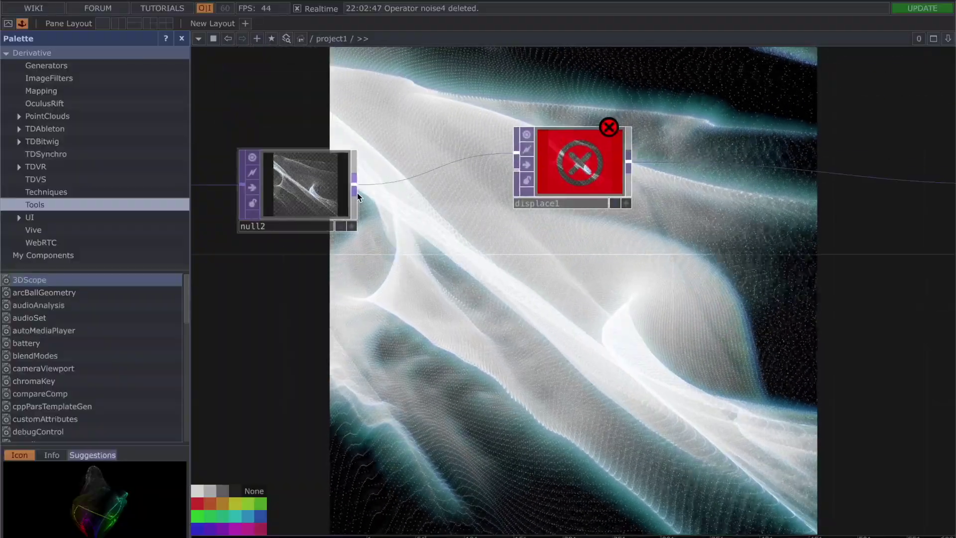
pyautogui.moveTo(357, 192); pyautogui.dragTo(513, 169)
# Set the Offset Weight of displace1 to 0.798.
pyautogui.click(604, 166)
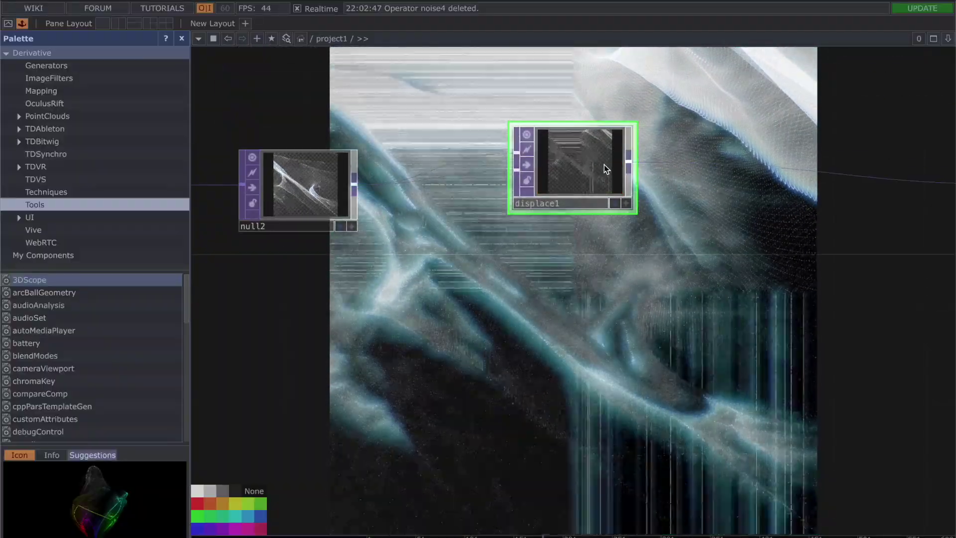
pyautogui.press('p')
pyautogui.moveTo(948, 191)
pyautogui.mouseDown()
pyautogui.moveTo(886, 190)
pyautogui.moveTo(926, 189)
pyautogui.moveTo(890, 162)
pyautogui.moveTo(820, 173)
pyautogui.moveTo(931, 217)
pyautogui.moveTo(820, 215)
pyautogui.moveTo(949, 204)
pyautogui.mouseUp()
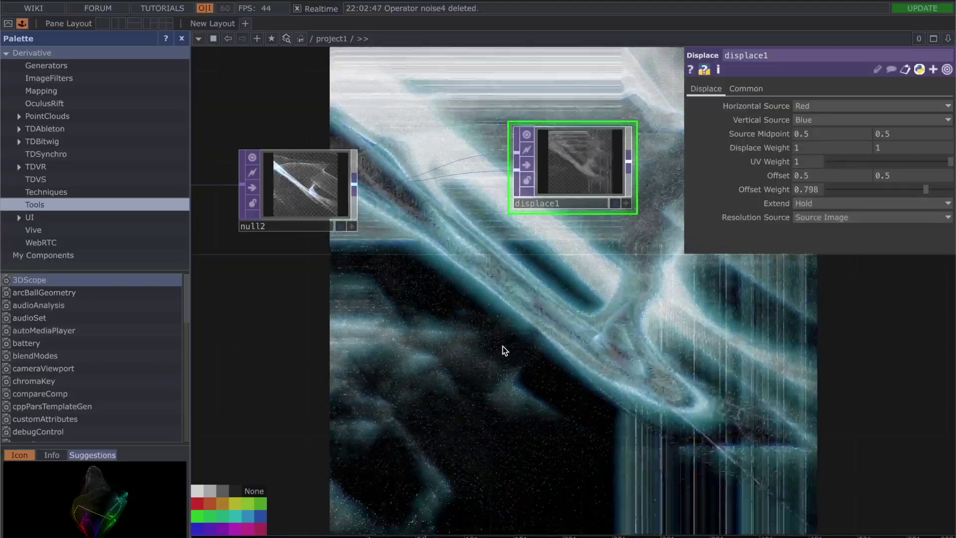
pyautogui.press('p')
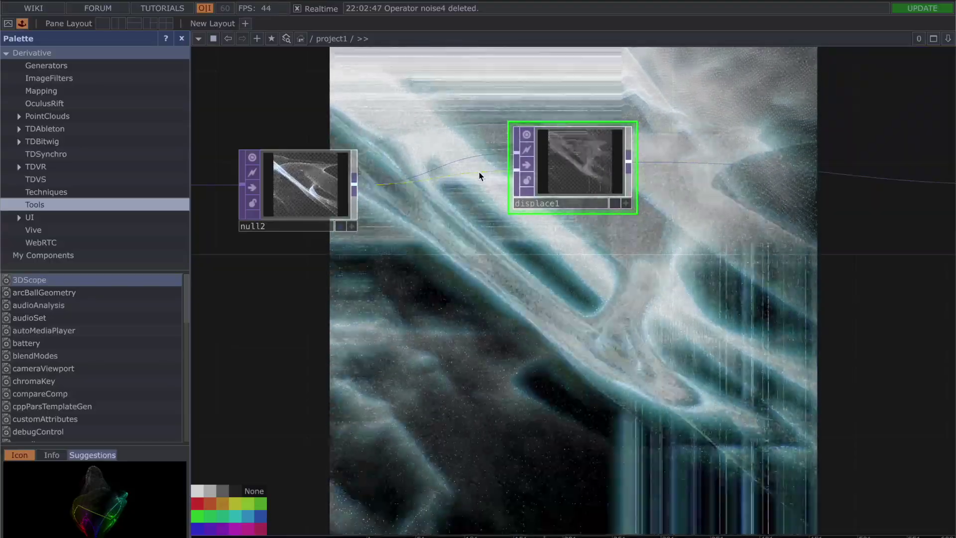
# Disconnect null2 from the second input of displace1.
pyautogui.rightClick(479, 172)
pyautogui.click(502, 211)
# Rename the noise1 operator as nopise1 and dismiss the prompt about updating the reference in select1.
pyautogui.scroll(-10, 448, 320)
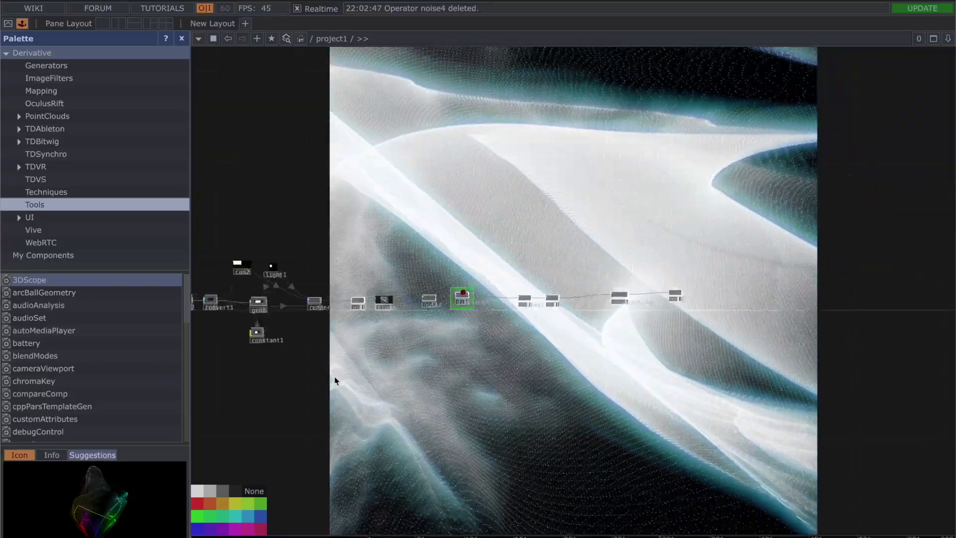
pyautogui.scroll(-5, 335, 381)
pyautogui.moveTo(338, 381); pyautogui.dragTo(864, 249)
pyautogui.moveTo(762, 285); pyautogui.dragTo(538, 515)
pyautogui.scroll(10, 581, 273)
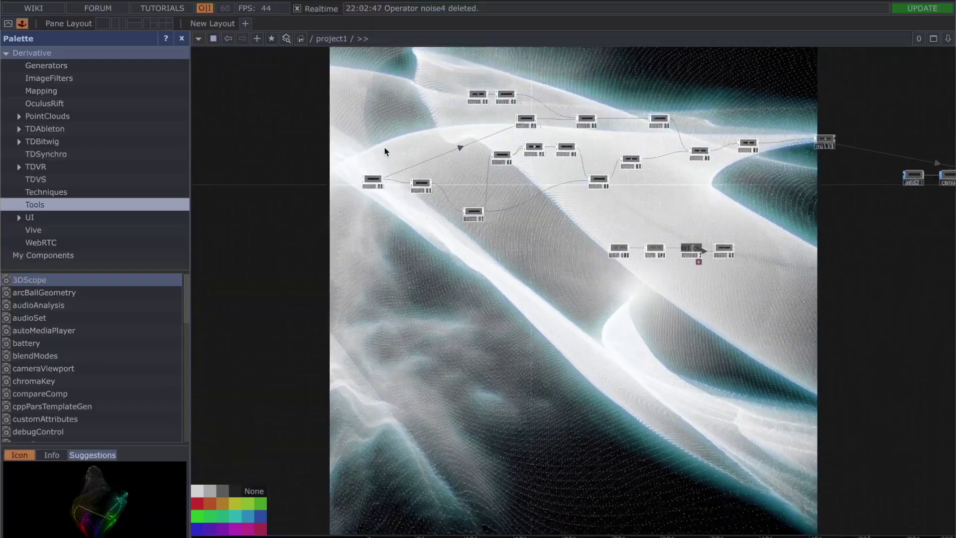
pyautogui.click(371, 182)
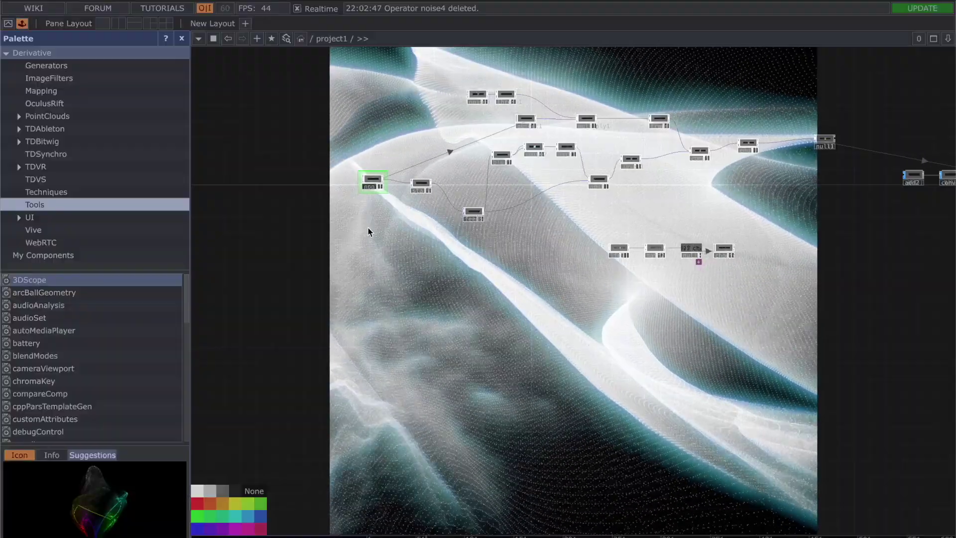
pyautogui.scroll(5, 369, 228)
pyautogui.click(397, 189)
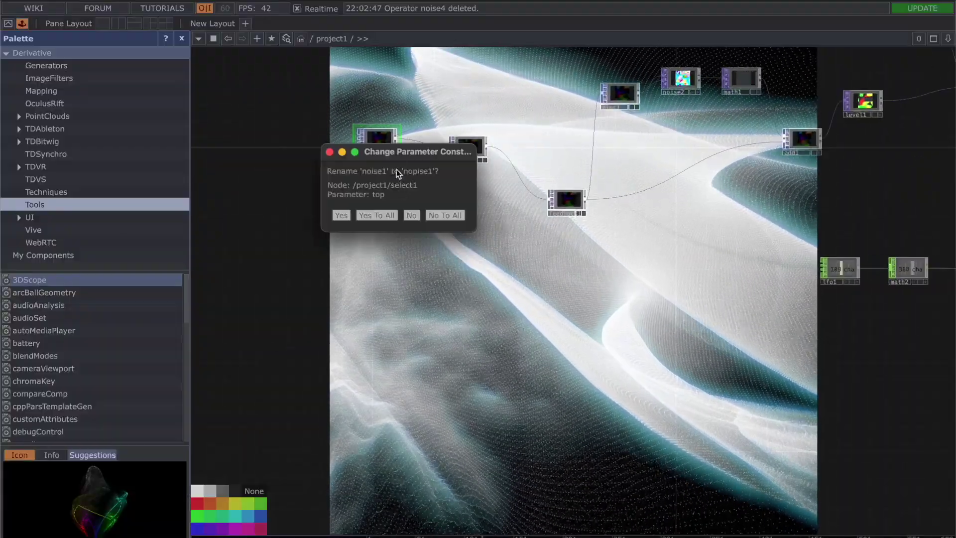
pyautogui.click(340, 150)
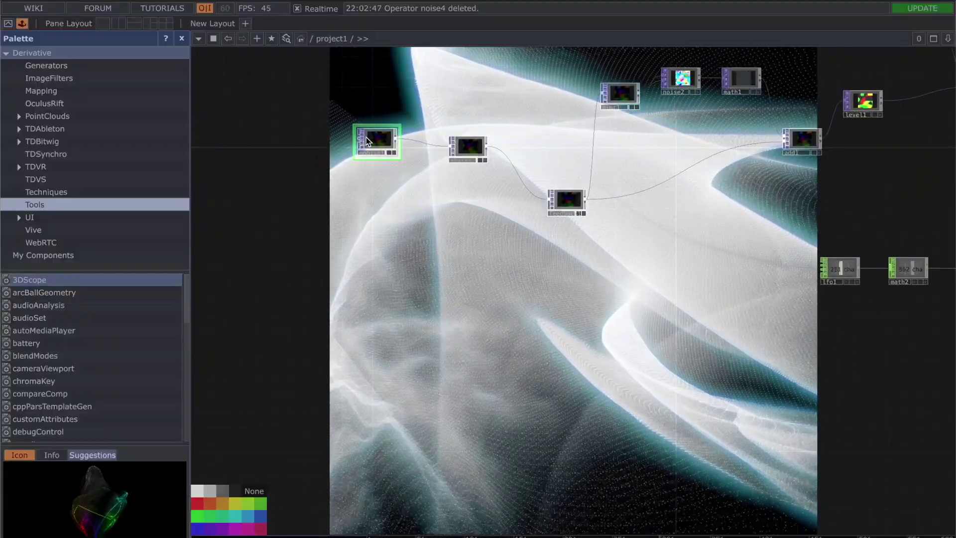
# Try an Amplitude of 0.32 on the nopise1 noise, undo the change and close its parameters.
pyautogui.press('p')
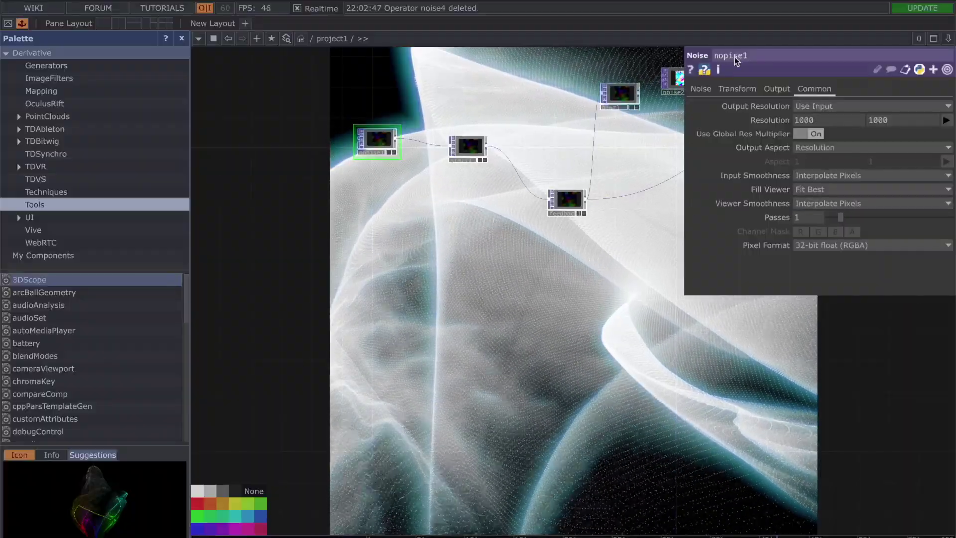
pyautogui.click(700, 88)
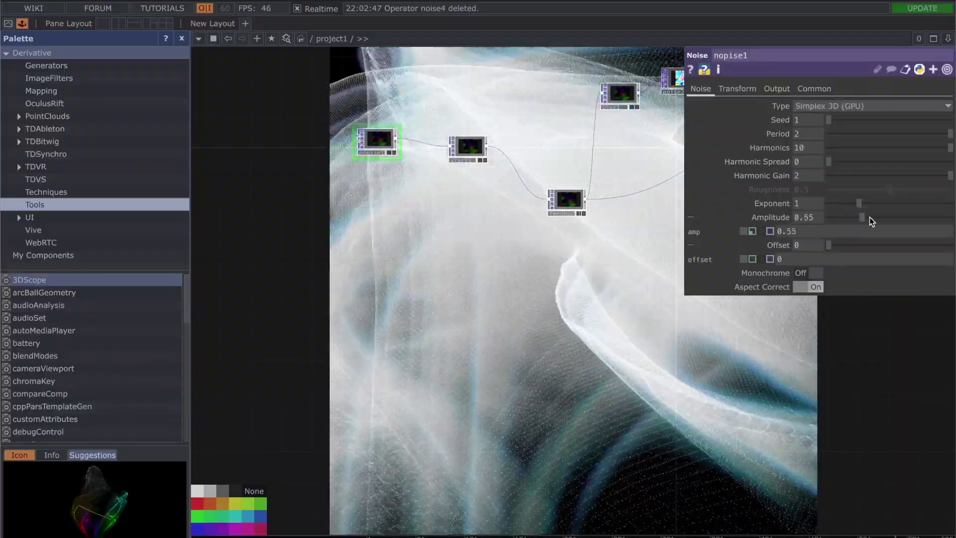
pyautogui.moveTo(869, 217); pyautogui.dragTo(805, 229)
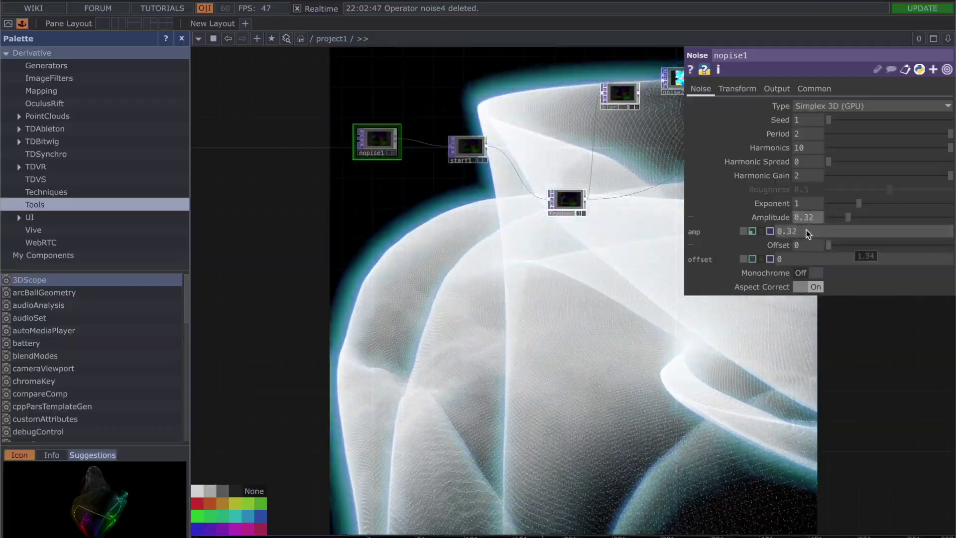
pyautogui.hotkey('ctrl', 'z')
pyautogui.press('p')
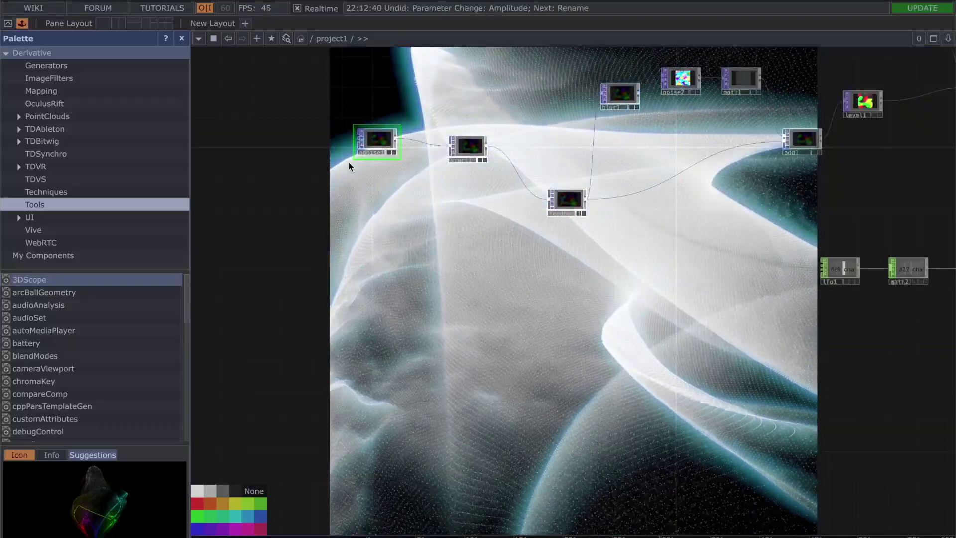
# Turn off the background display of null5 at the end of the network.
pyautogui.moveTo(727, 372); pyautogui.dragTo(480, 337)
pyautogui.scroll(-5, 480, 337)
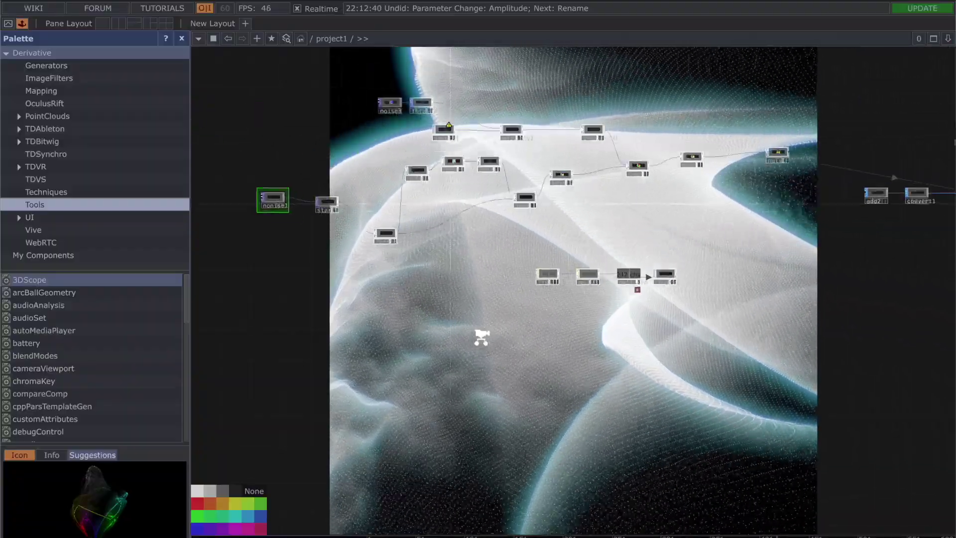
pyautogui.scroll(-3, 481, 337)
pyautogui.moveTo(858, 384); pyautogui.dragTo(560, 293)
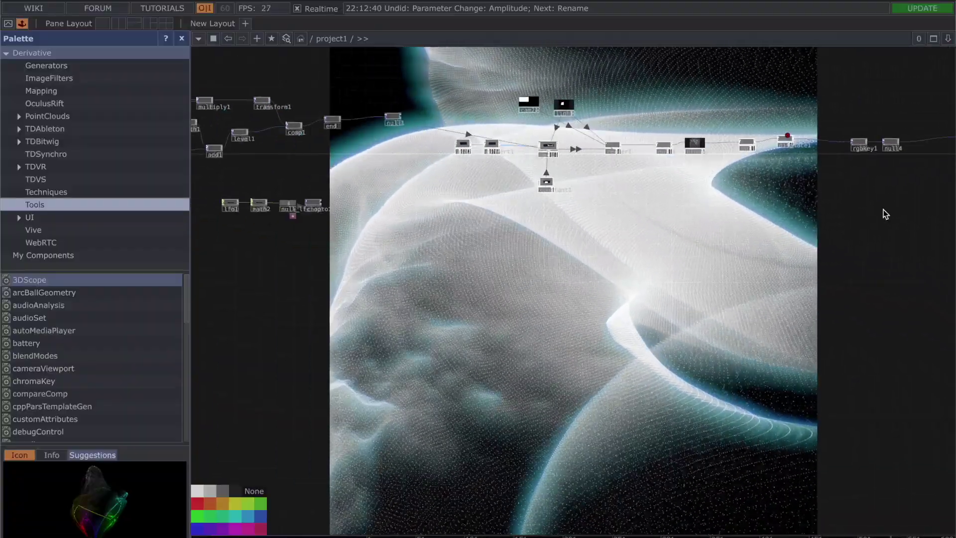
pyautogui.moveTo(843, 196); pyautogui.dragTo(548, 200)
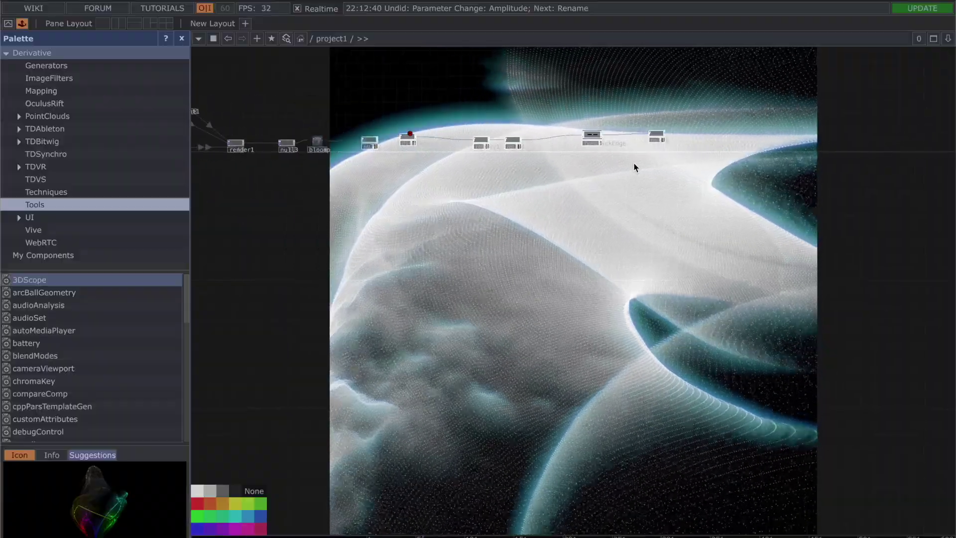
pyautogui.scroll(4, 635, 167)
pyautogui.moveTo(691, 237); pyautogui.dragTo(664, 343)
pyautogui.scroll(6, 656, 266)
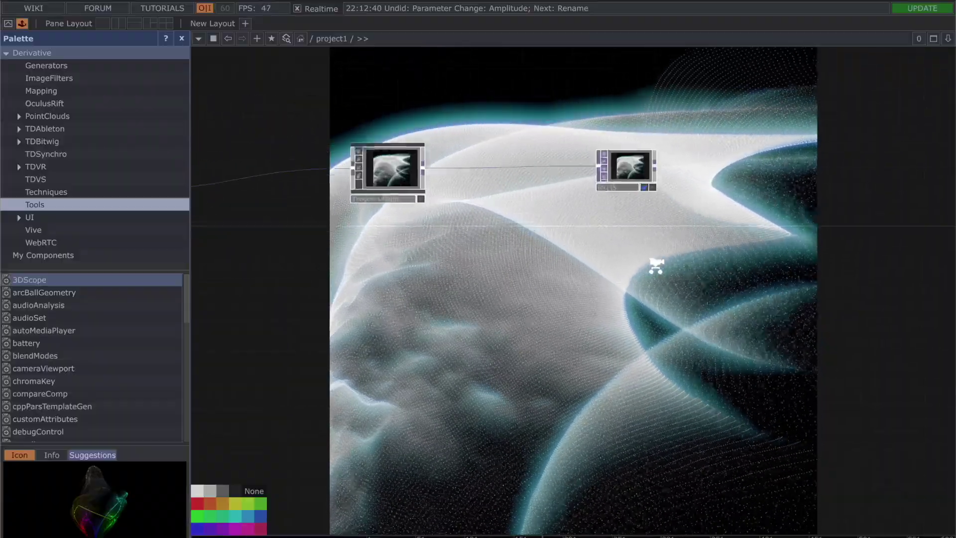
pyautogui.scroll(1, 656, 266)
pyautogui.moveTo(662, 229); pyautogui.dragTo(642, 298)
pyautogui.scroll(5, 640, 299)
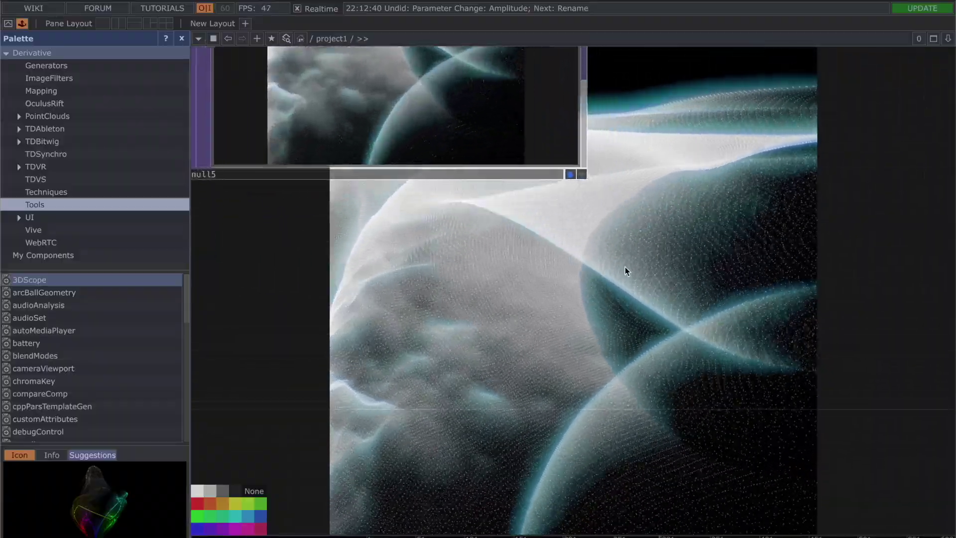
pyautogui.scroll(-2, 597, 224)
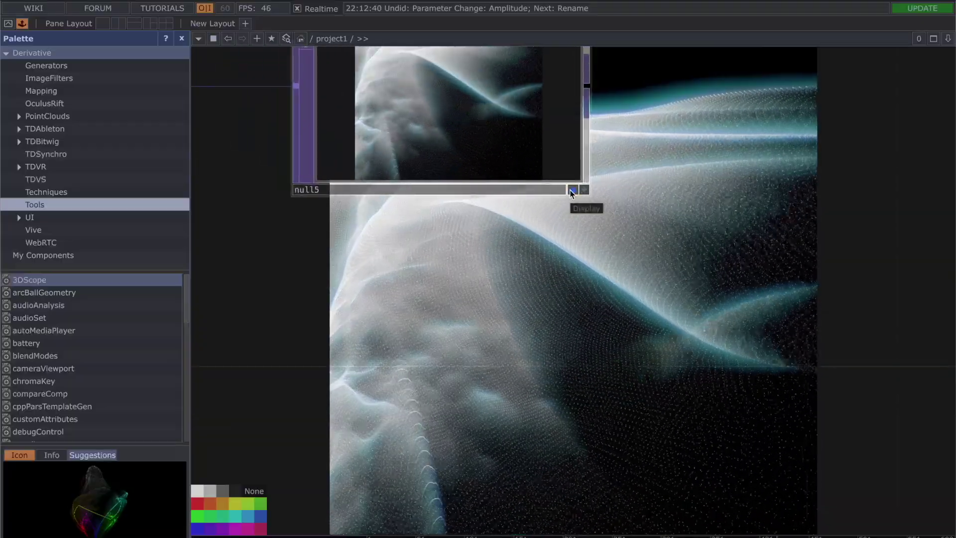
pyautogui.moveTo(453, 232); pyautogui.dragTo(212, 245)
pyautogui.scroll(-3, 312, 252)
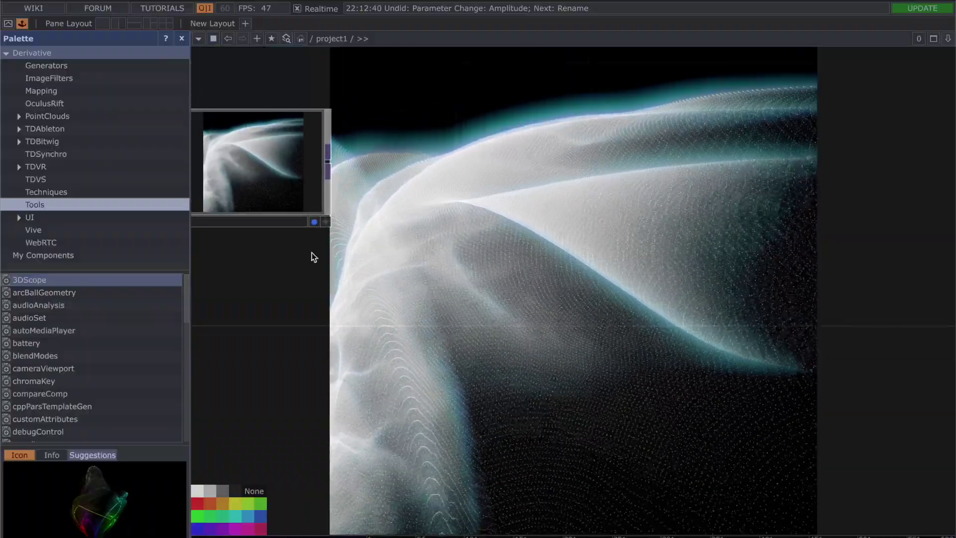
pyautogui.moveTo(363, 256); pyautogui.dragTo(873, 225)
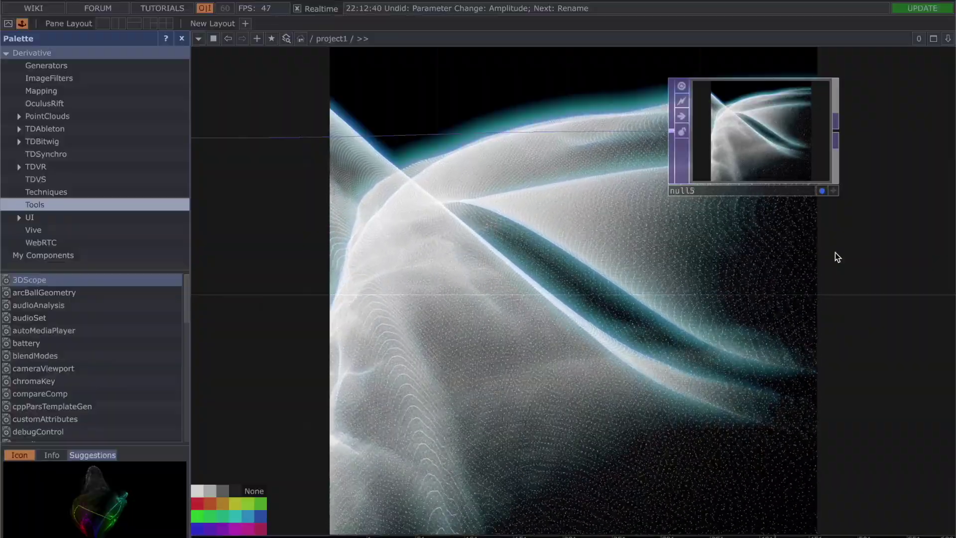
pyautogui.click(824, 193)
# Add a Noise TOP beside nopise1 at the start of the network and delete it again.
pyautogui.moveTo(653, 314); pyautogui.dragTo(922, 322)
pyautogui.moveTo(201, 325); pyautogui.dragTo(461, 333)
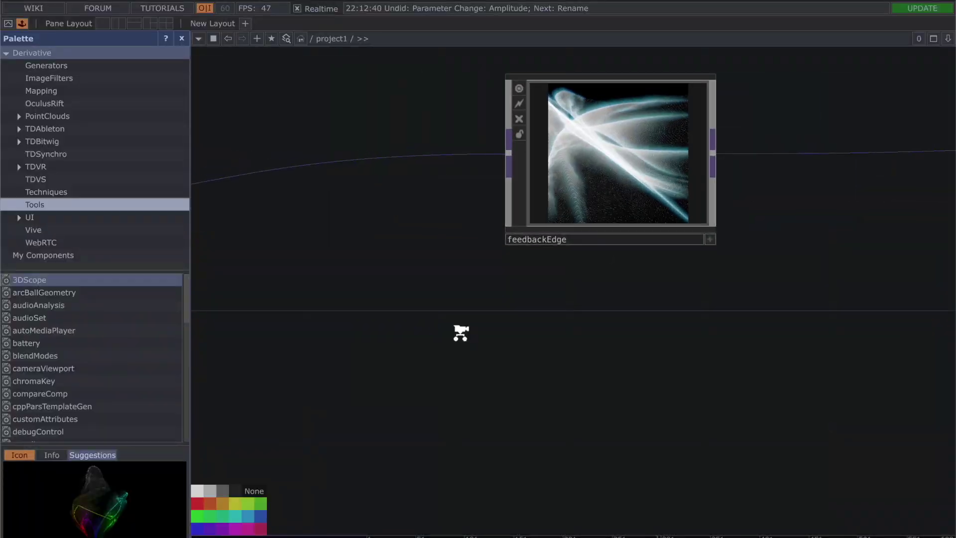
pyautogui.scroll(-8, 461, 332)
pyautogui.moveTo(423, 380); pyautogui.dragTo(726, 324)
pyautogui.moveTo(297, 280); pyautogui.dragTo(848, 219)
pyautogui.moveTo(419, 278); pyautogui.dragTo(832, 326)
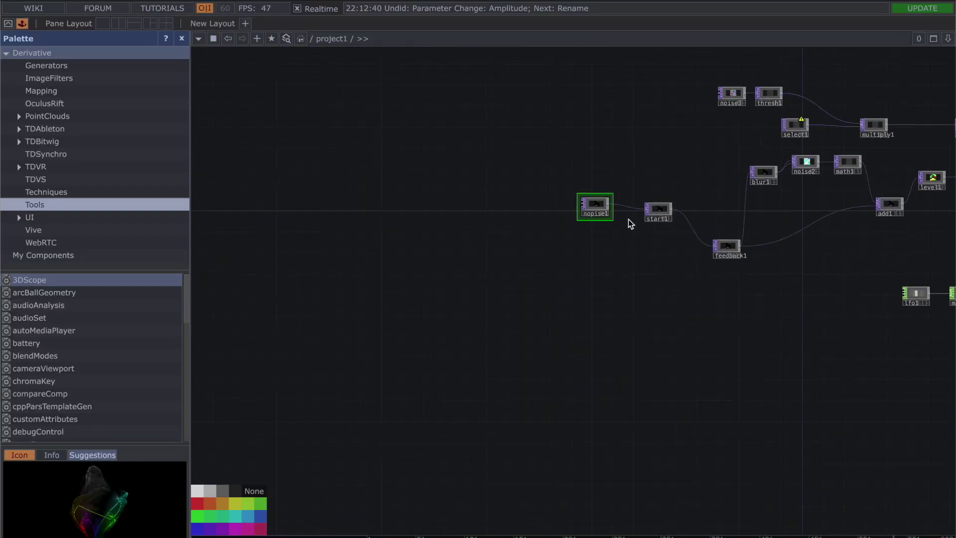
pyautogui.scroll(8, 601, 255)
pyautogui.moveTo(575, 265); pyautogui.dragTo(494, 356)
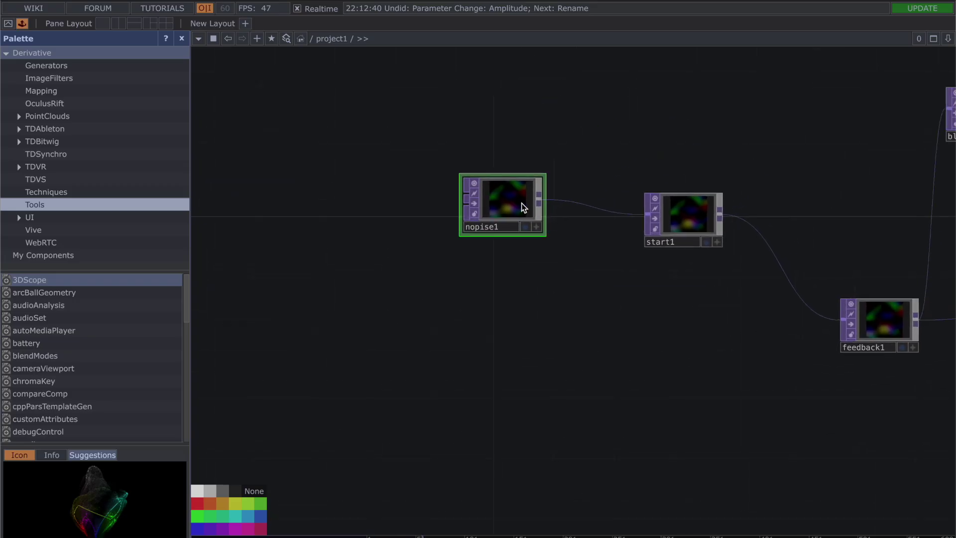
pyautogui.rightClick(489, 366)
pyautogui.click(524, 171)
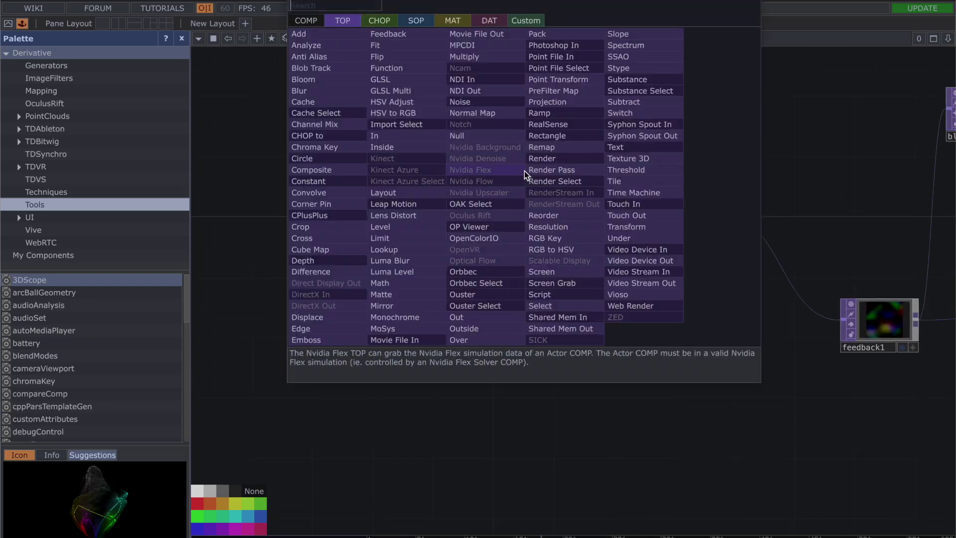
pyautogui.click(352, 9)
pyautogui.write('noise')
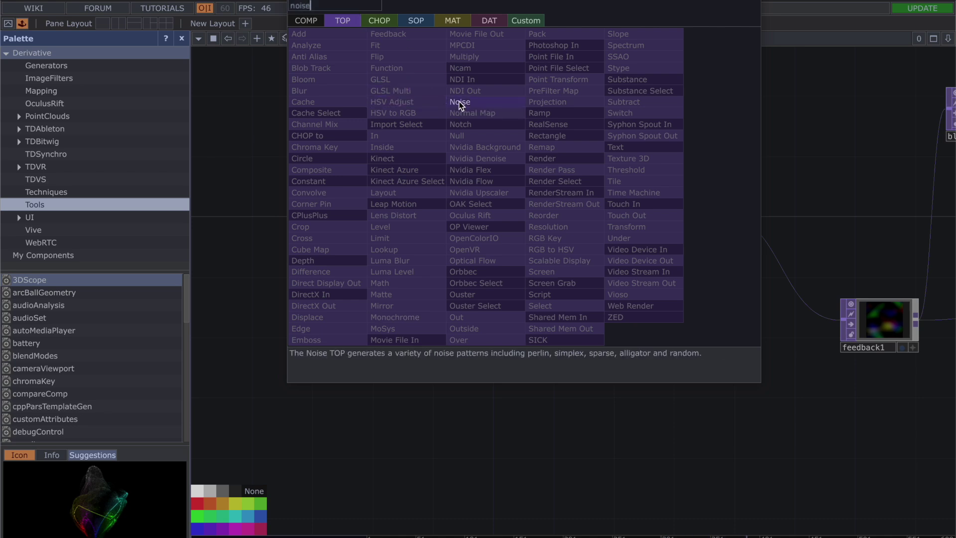
pyautogui.click(455, 103)
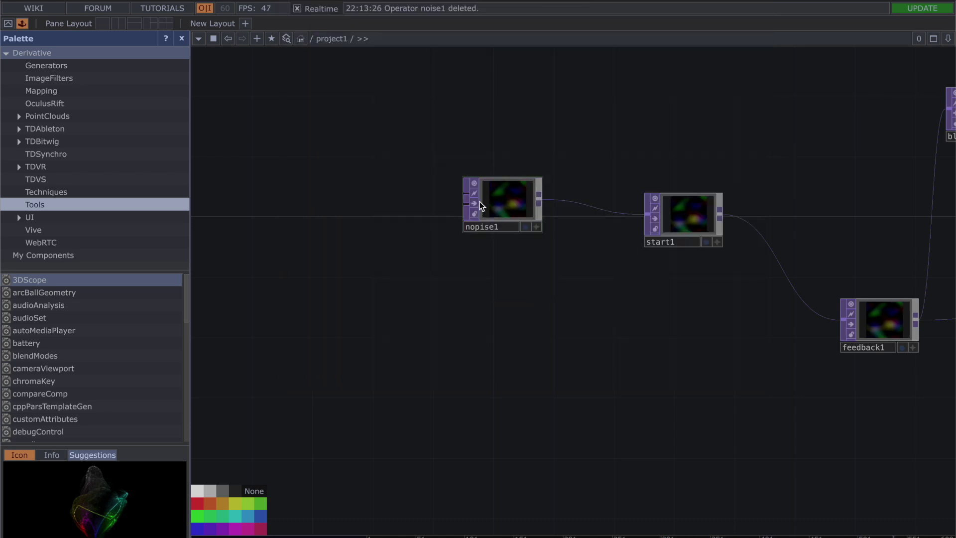
# Review the Noise, Transform, Output and Common parameters of nopise1, and close them.
pyautogui.click(494, 212)
pyautogui.press('p')
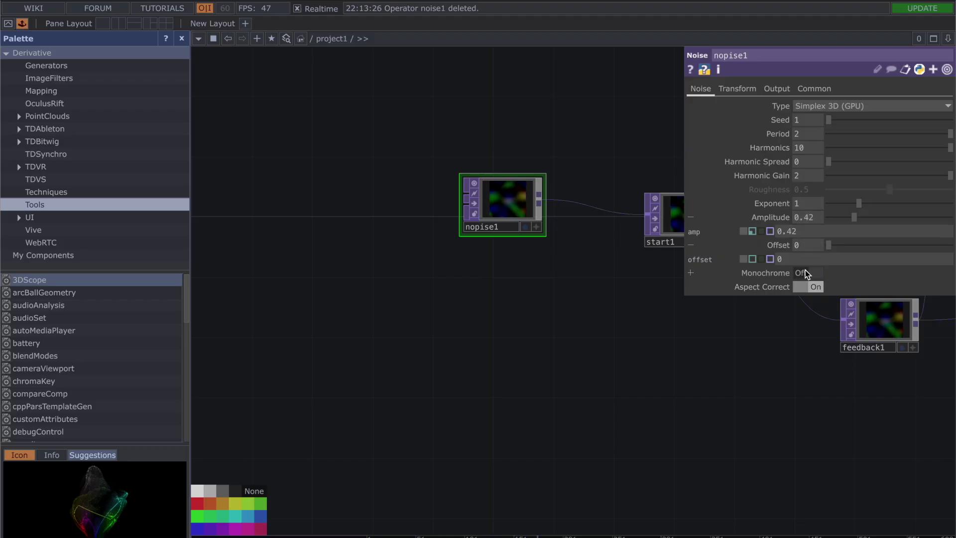
pyautogui.click(750, 89)
pyautogui.click(780, 88)
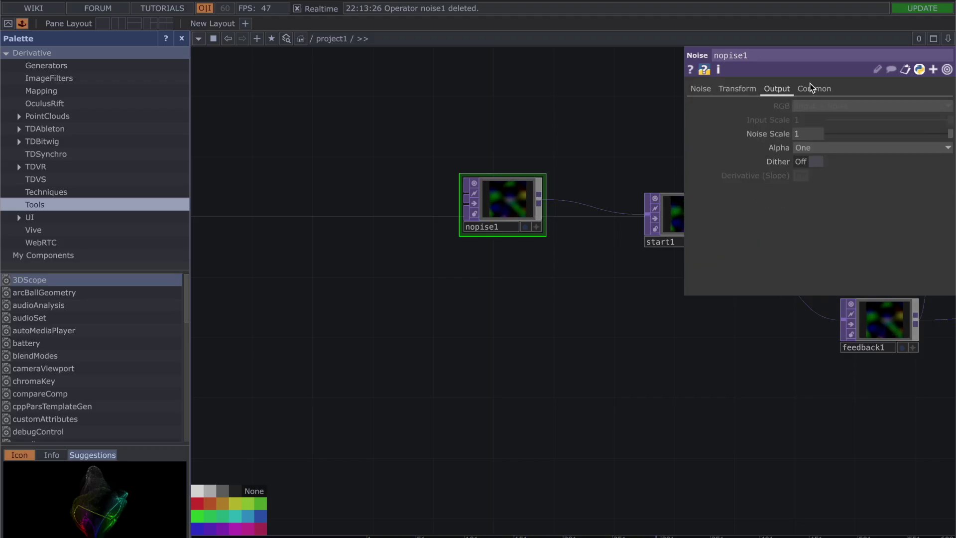
pyautogui.click(811, 87)
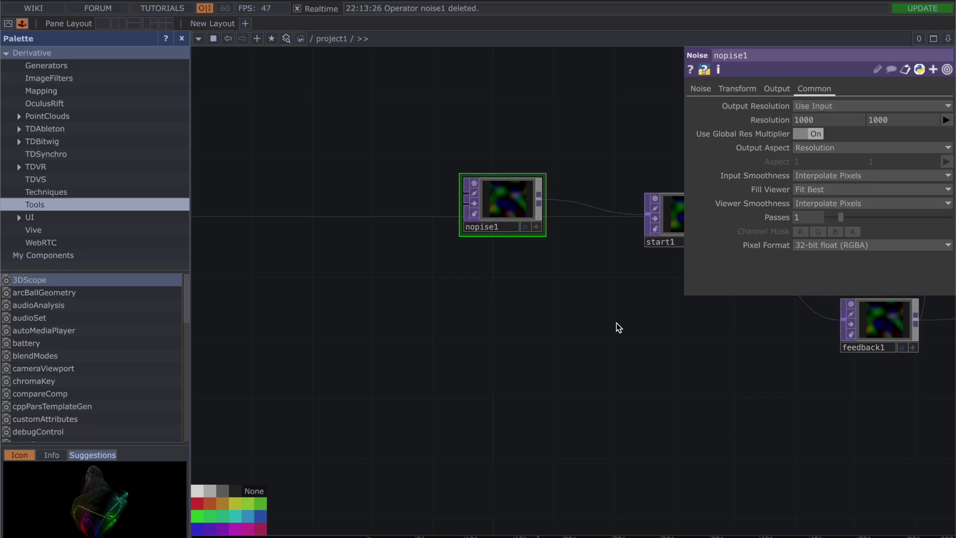
pyautogui.press('p')
# Expand the Translate parameter of noise1 to examine its tx and ty expressions.
pyautogui.moveTo(685, 324); pyautogui.dragTo(407, 245)
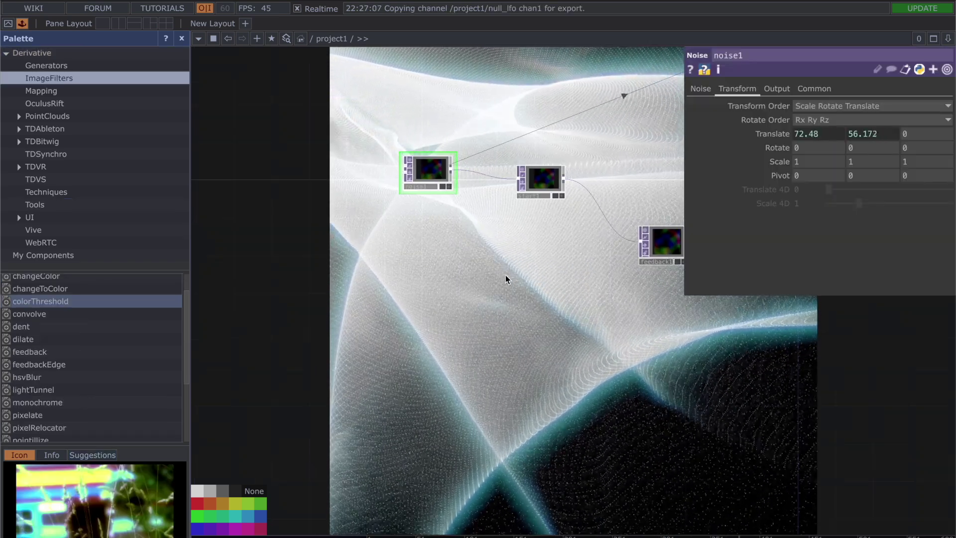
pyautogui.press('p')
pyautogui.moveTo(710, 294); pyautogui.dragTo(709, 335)
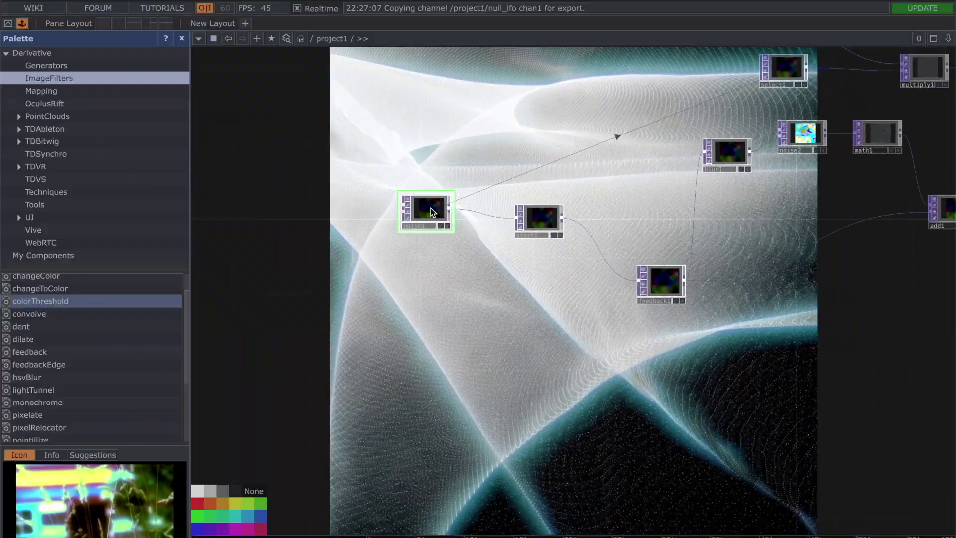
pyautogui.press('p')
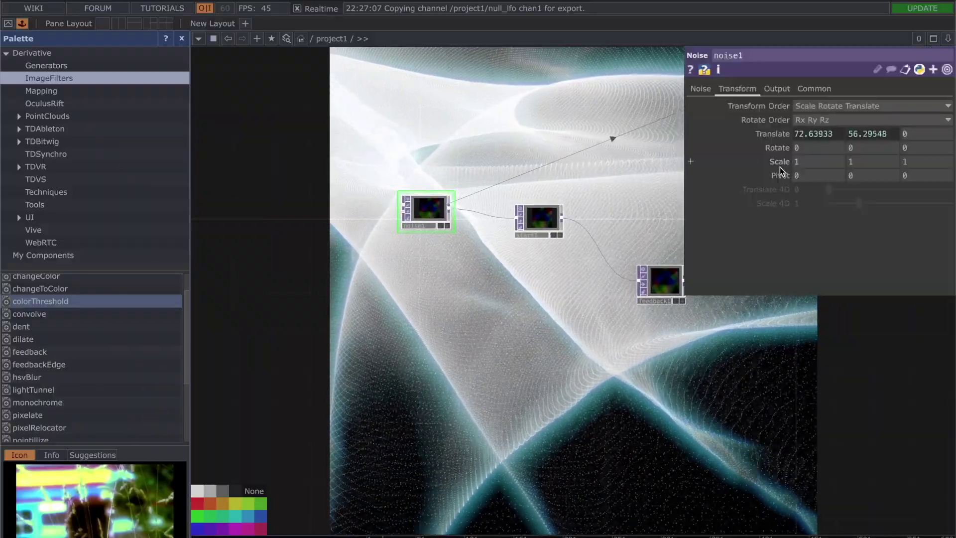
pyautogui.click(784, 134)
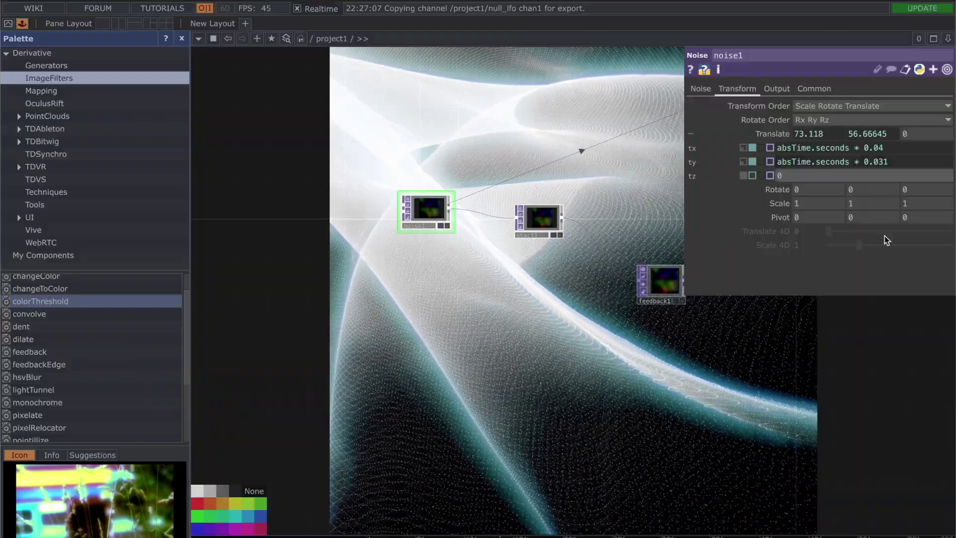
# Inspect the Transform parameters of noise3, ahead of thresh1.
pyautogui.moveTo(768, 353); pyautogui.dragTo(497, 428)
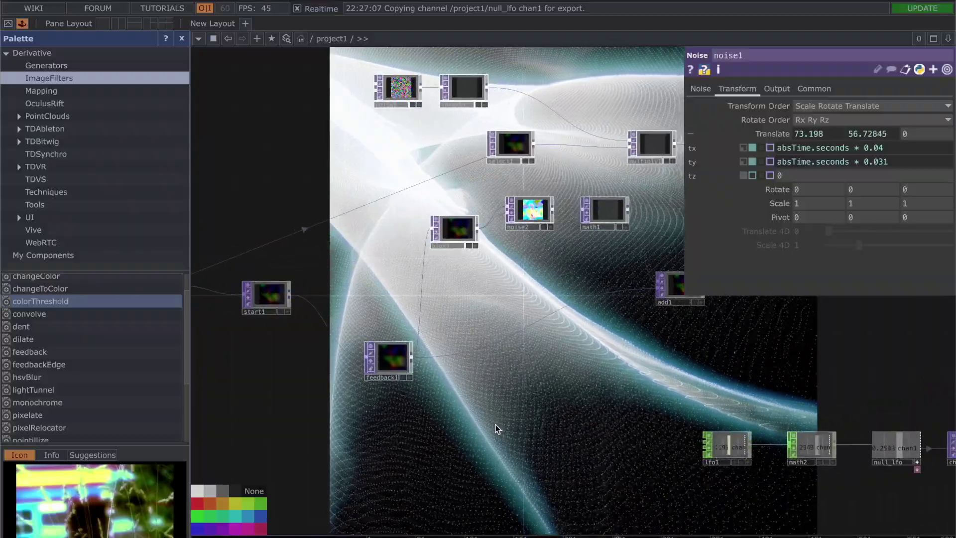
pyautogui.scroll(-3, 496, 423)
pyautogui.scroll(-1, 495, 424)
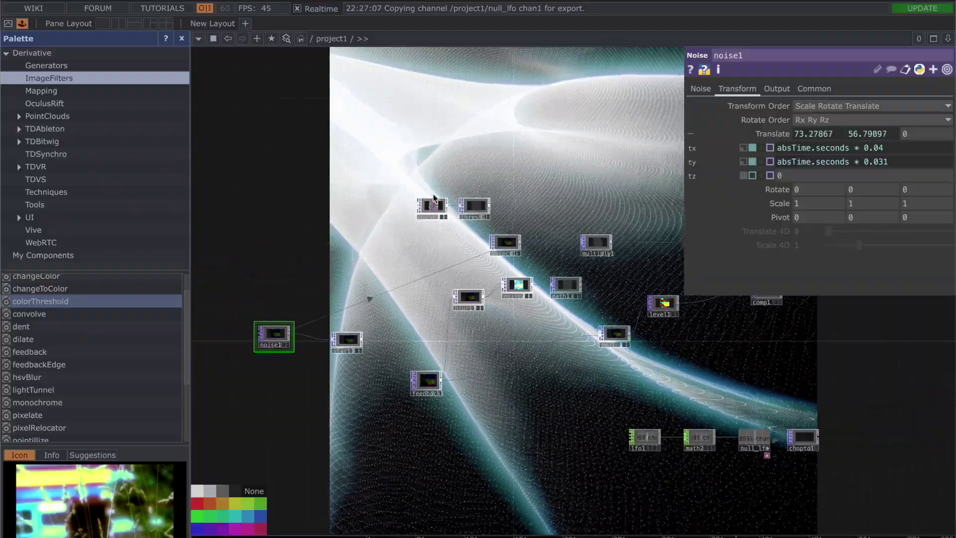
pyautogui.click(434, 203)
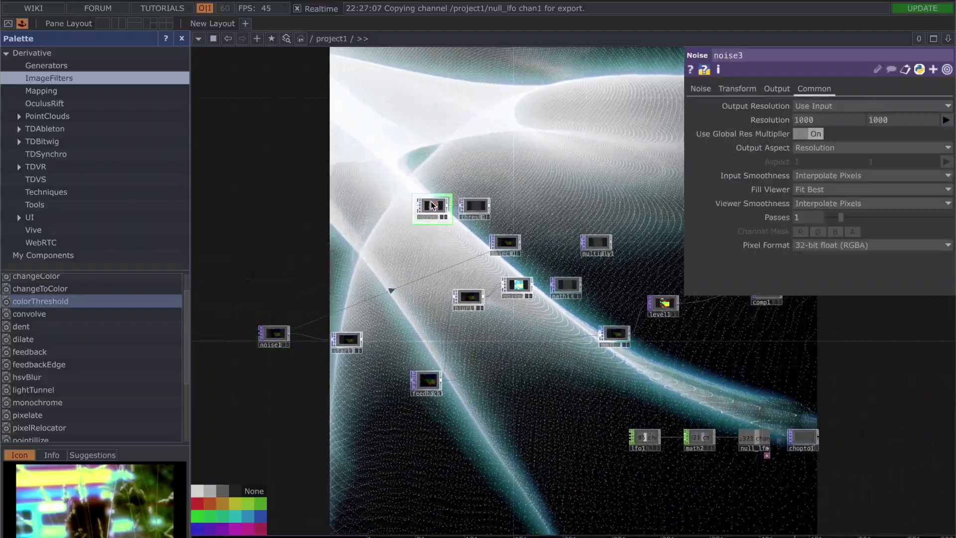
pyautogui.click(737, 90)
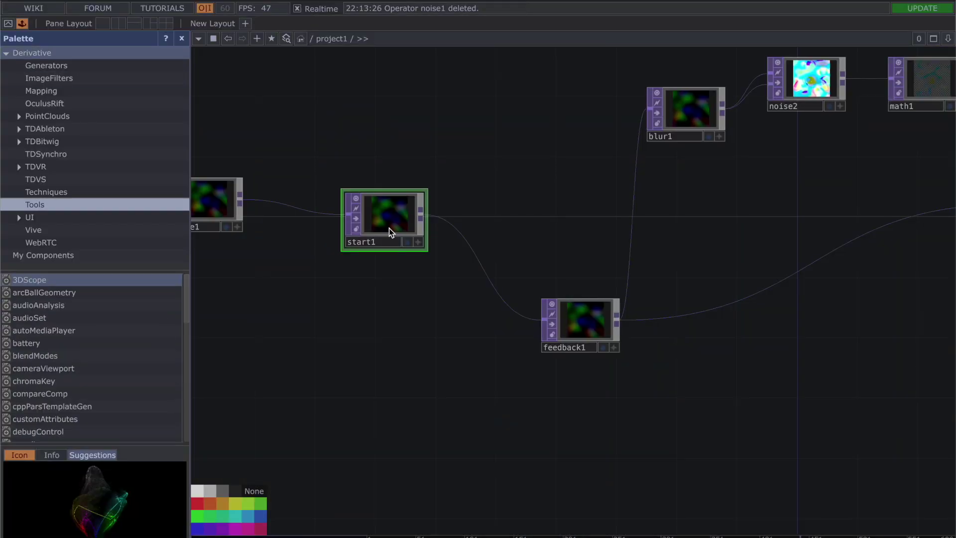
pyautogui.press('p')
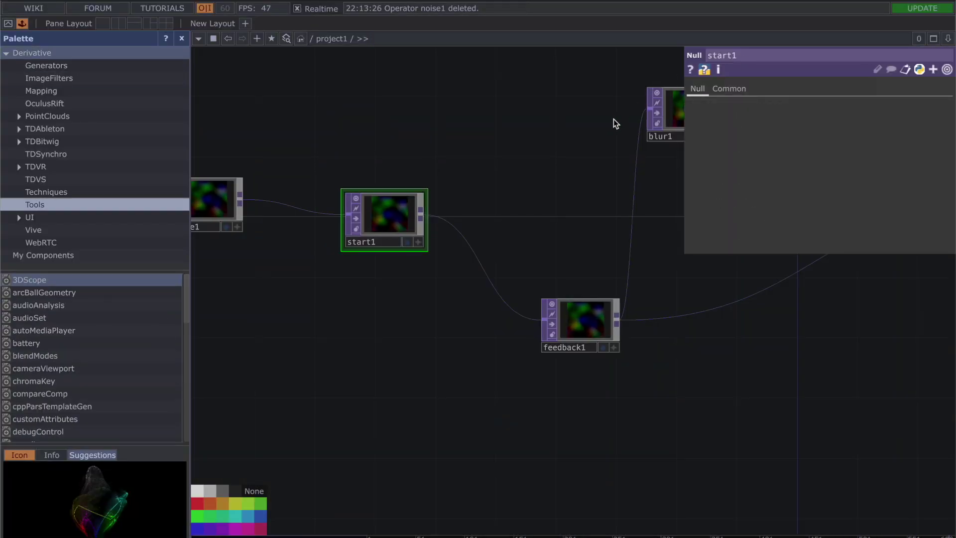
# Check the Target TOP parameter of feedback1.
pyautogui.press('p')
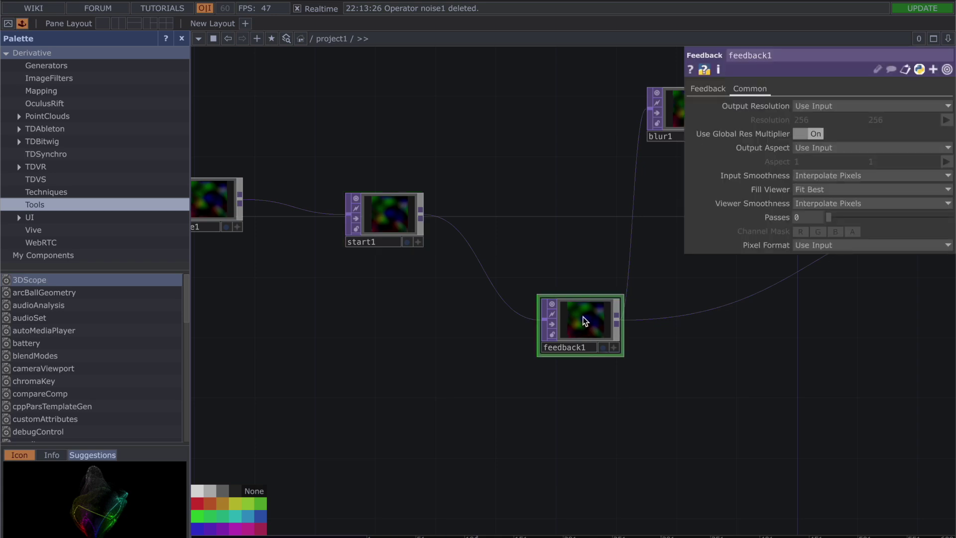
pyautogui.click(721, 90)
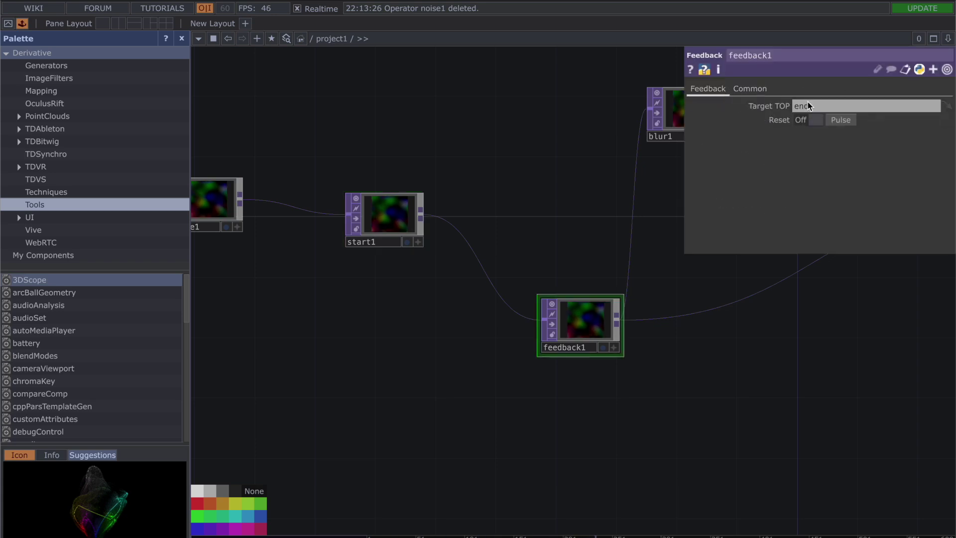
pyautogui.moveTo(783, 399); pyautogui.dragTo(492, 420)
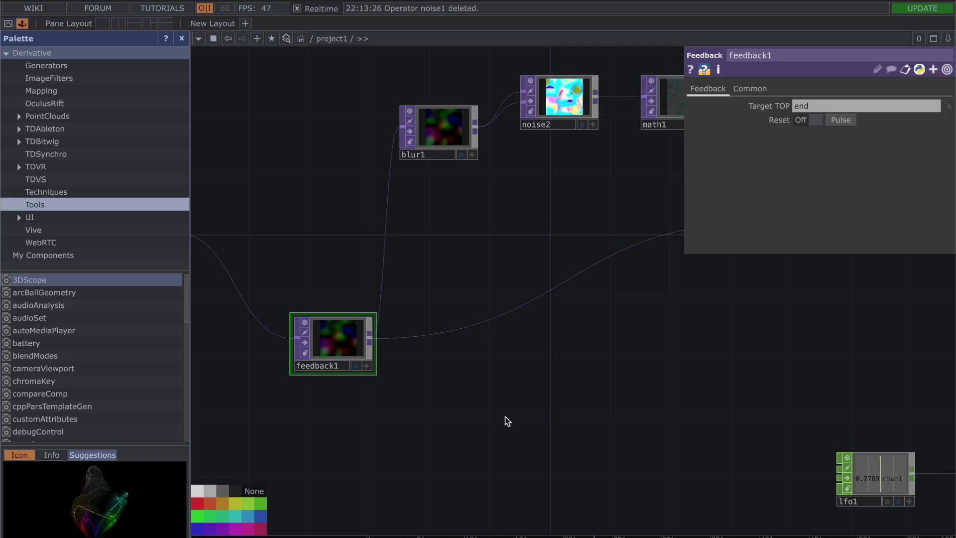
# Check the Pixel Format of blur1 and show the Pixel Format options of nopise1.
pyautogui.click(438, 140)
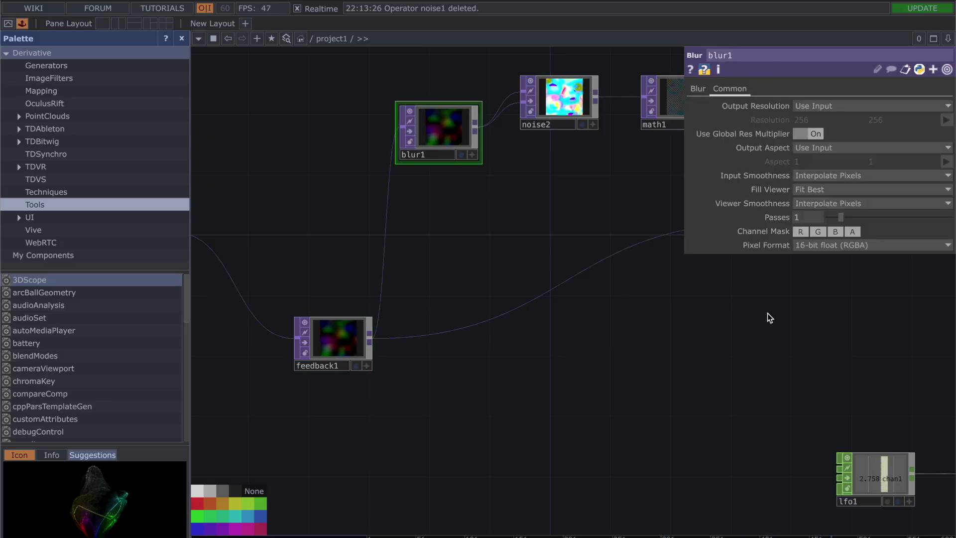
pyautogui.moveTo(768, 313); pyautogui.dragTo(641, 330)
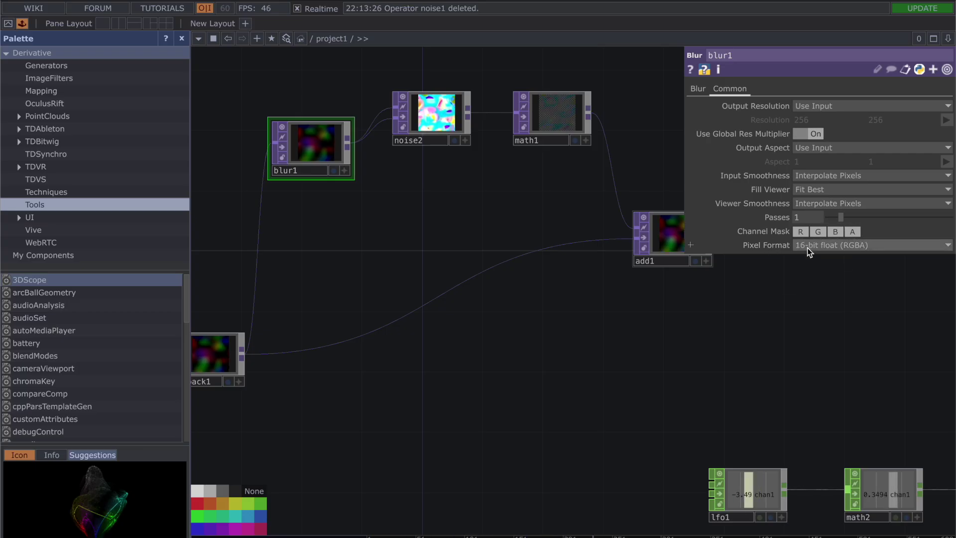
pyautogui.scroll(-3, 623, 335)
pyautogui.scroll(1, 363, 379)
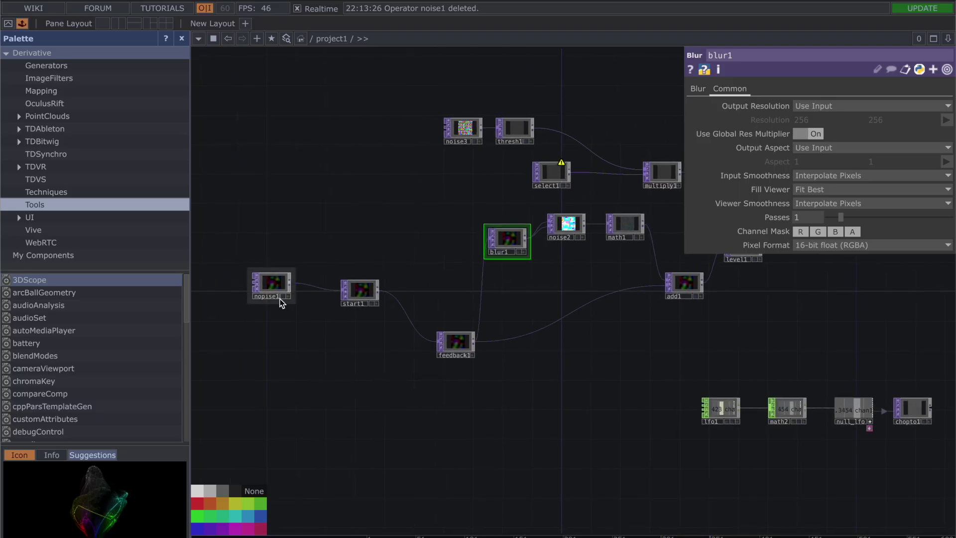
pyautogui.click(280, 299)
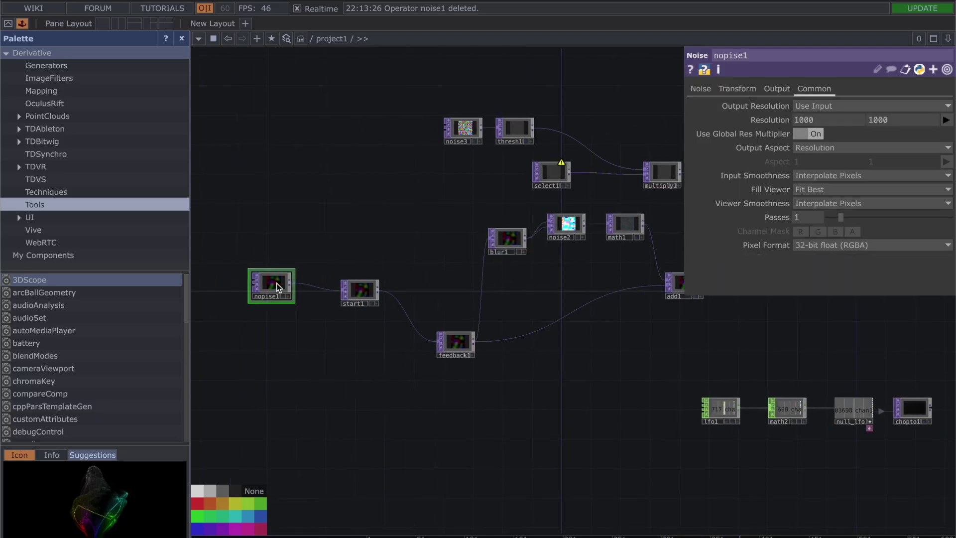
pyautogui.click(809, 248)
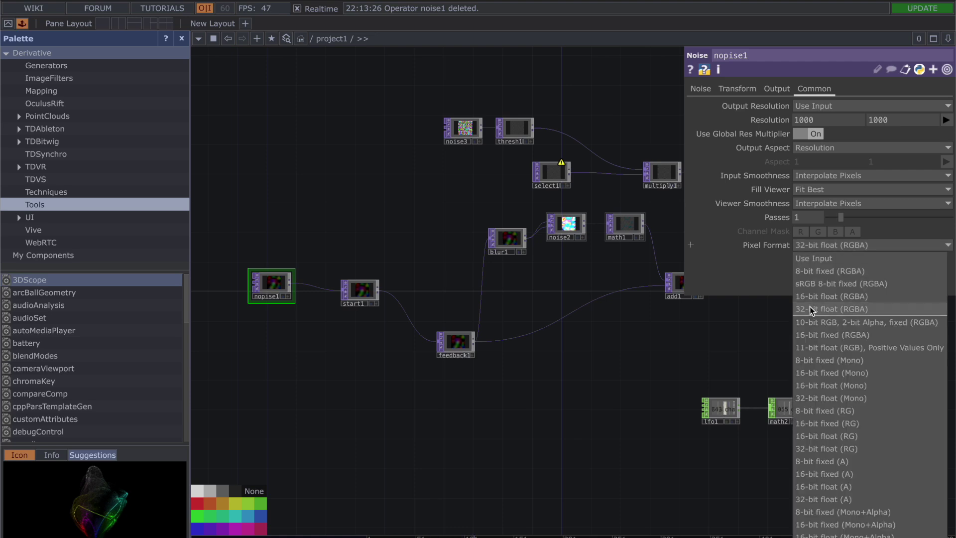
# Rename the nopise1 operator as noise1 and close its parameters.
pyautogui.click(727, 57)
pyautogui.press('BackSpace')
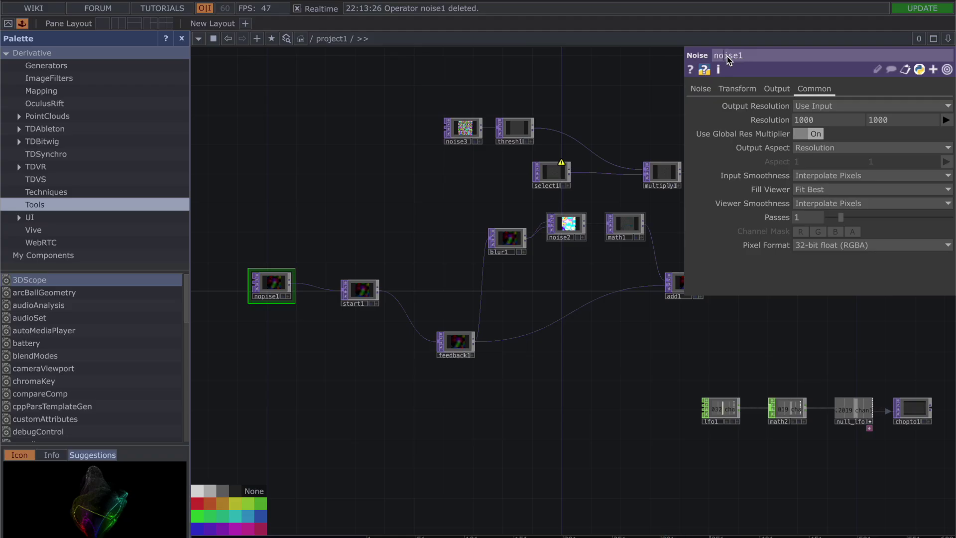
pyautogui.press('Return')
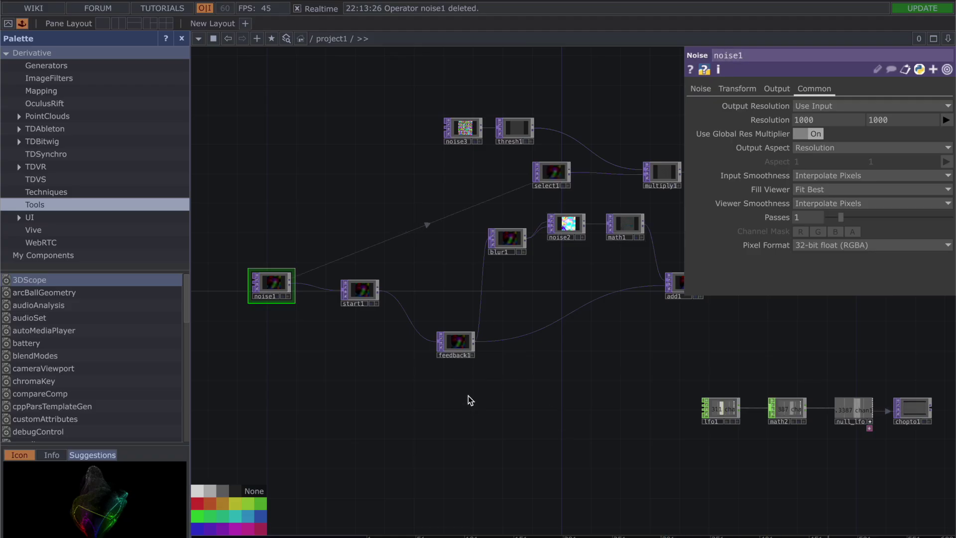
pyautogui.press('p')
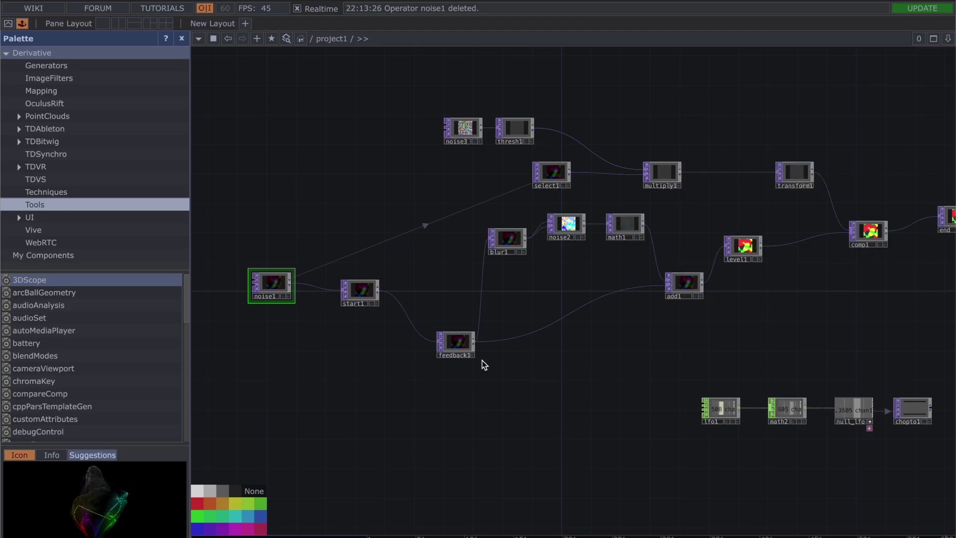
# Preview null5 at the end of the network as the background display and turn that display off again.
pyautogui.scroll(2, 482, 360)
pyautogui.scroll(-3, 689, 428)
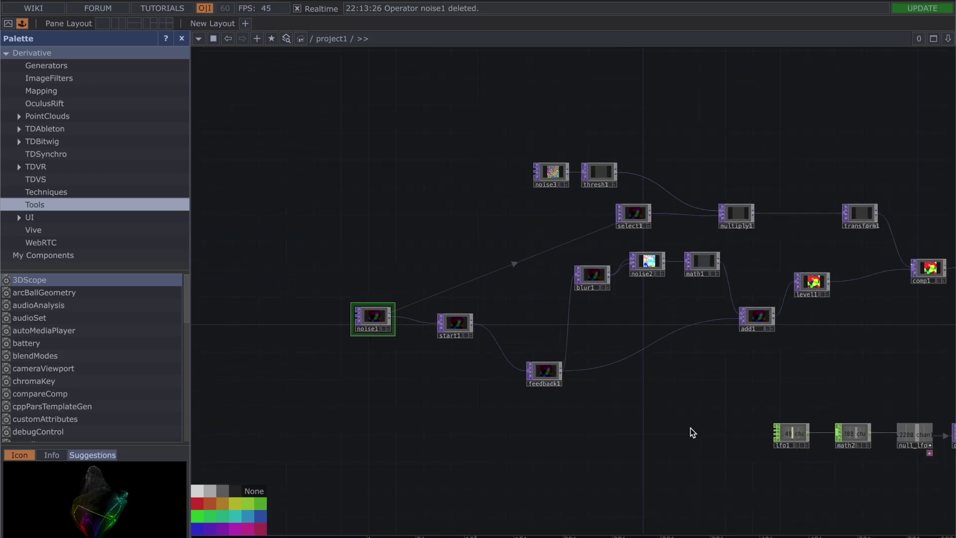
pyautogui.moveTo(664, 410); pyautogui.dragTo(617, 326)
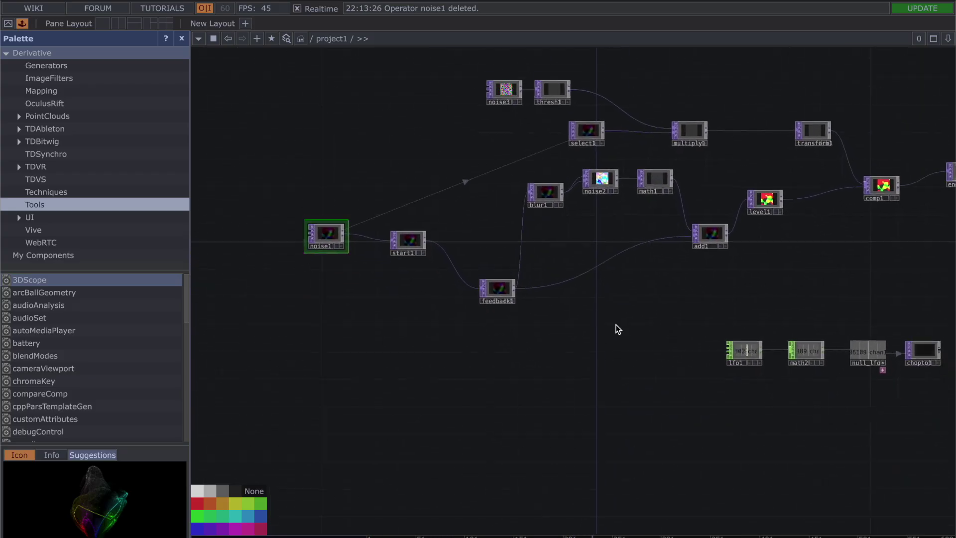
pyautogui.scroll(-3, 618, 390)
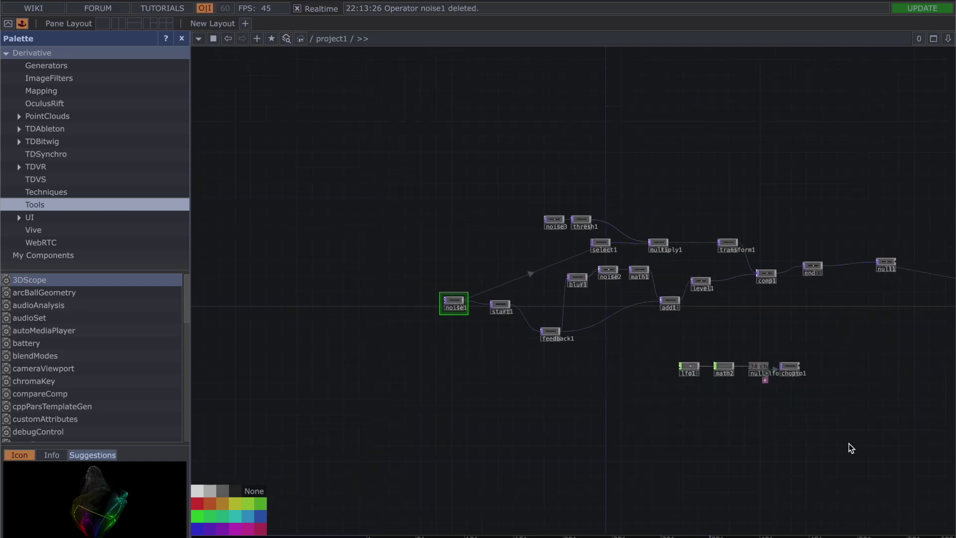
pyautogui.moveTo(801, 436); pyautogui.dragTo(380, 359)
pyautogui.moveTo(891, 318); pyautogui.dragTo(391, 293)
pyautogui.scroll(5, 614, 223)
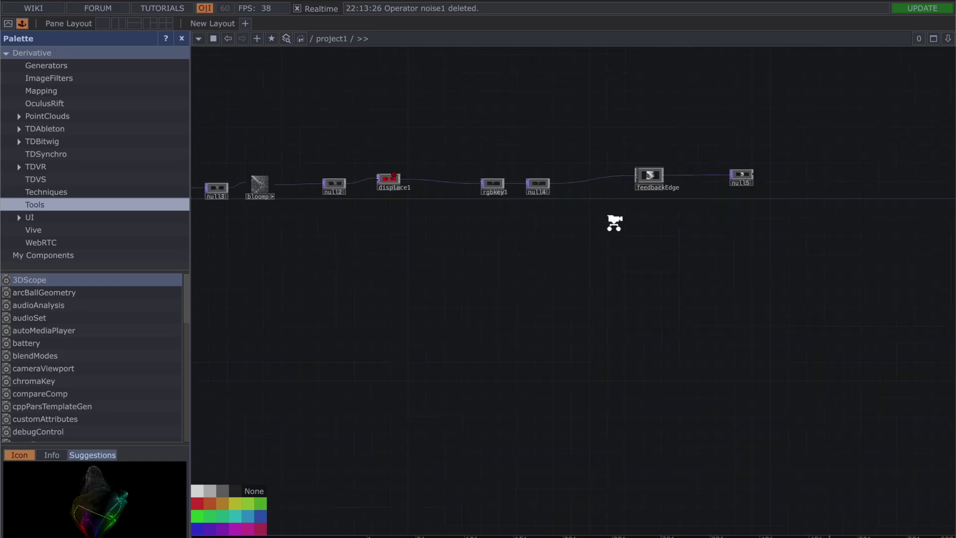
pyautogui.click(900, 141)
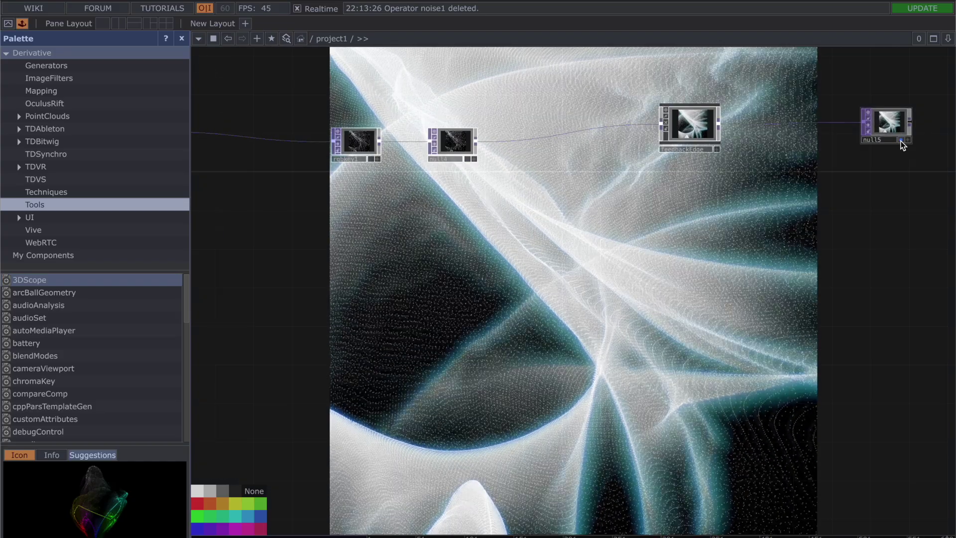
pyautogui.click(901, 141)
pyautogui.scroll(-5, 527, 324)
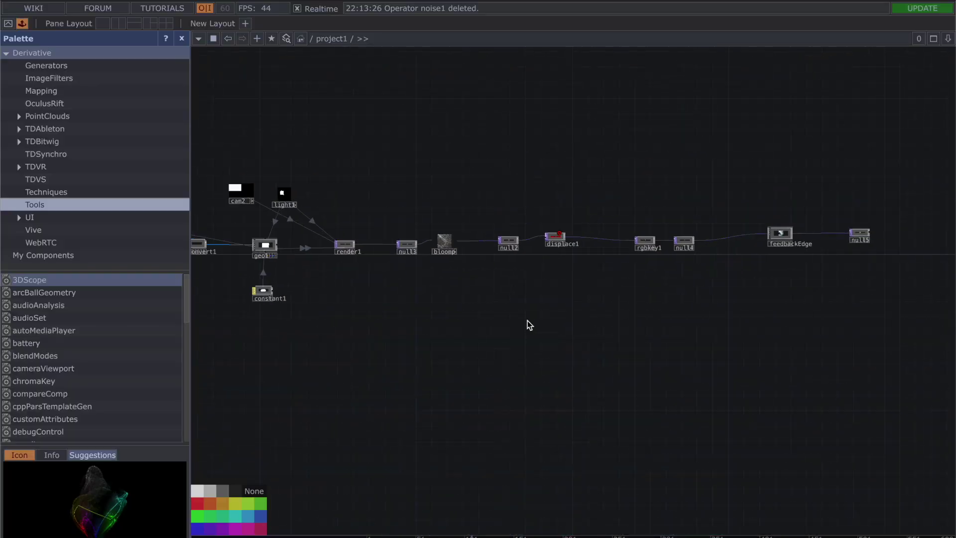
pyautogui.moveTo(630, 356); pyautogui.dragTo(770, 320)
pyautogui.moveTo(285, 317); pyautogui.dragTo(362, 347)
pyautogui.scroll(5, 362, 348)
pyautogui.scroll(2, 362, 347)
pyautogui.moveTo(568, 240); pyautogui.dragTo(422, 419)
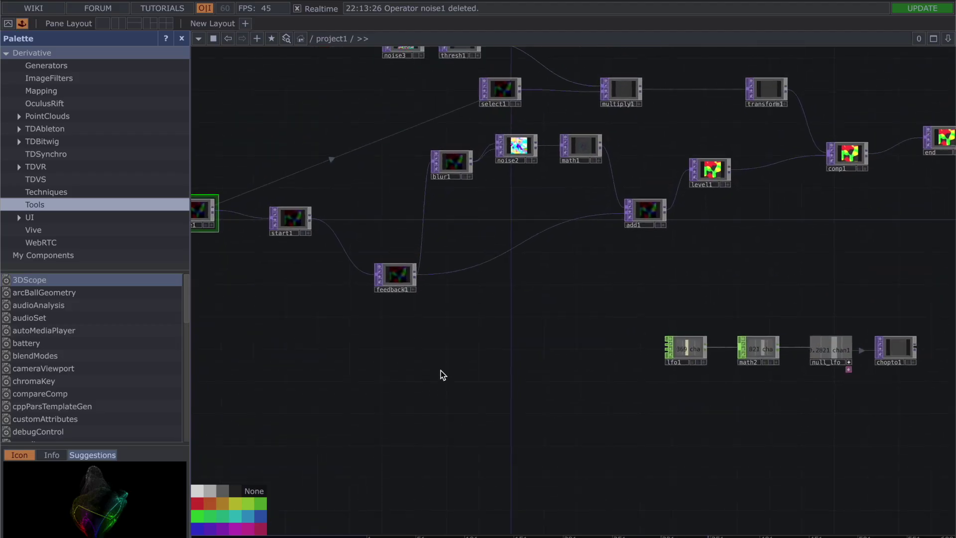
# Check the Noise and Common parameters of noise2, including its Pixel Format, and the Multi-Add parameters of math1.
pyautogui.click(388, 273)
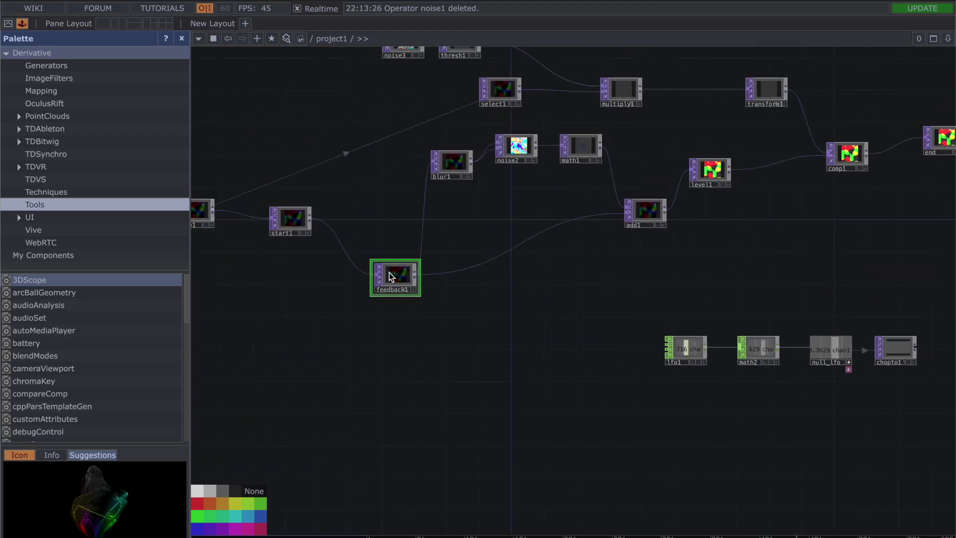
pyautogui.click(449, 169)
pyautogui.scroll(3, 497, 186)
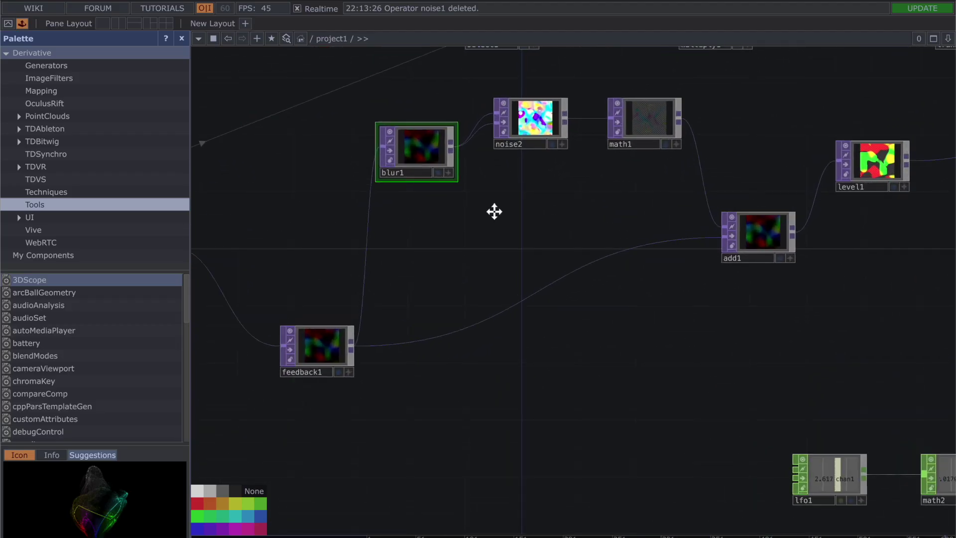
pyautogui.scroll(2, 497, 199)
pyautogui.click(508, 172)
pyautogui.press('p')
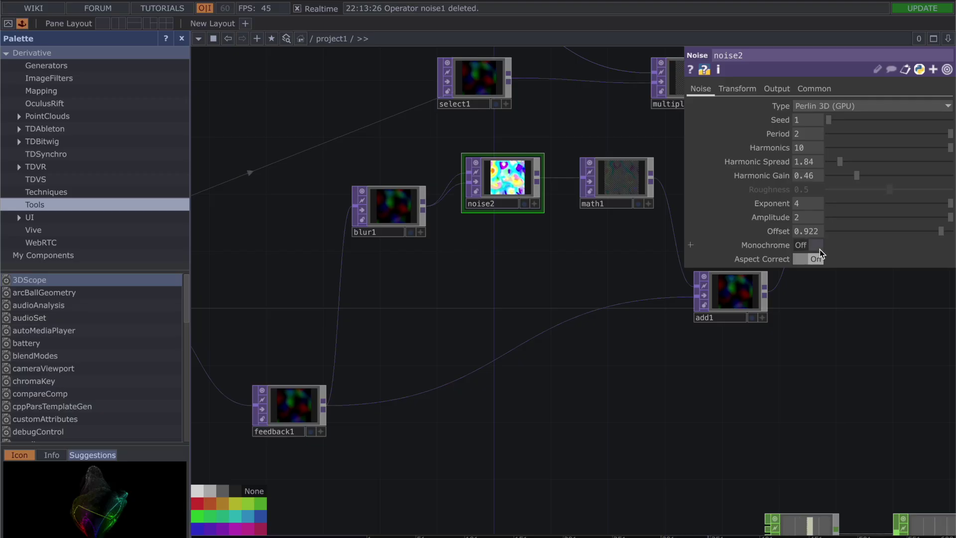
pyautogui.click(810, 87)
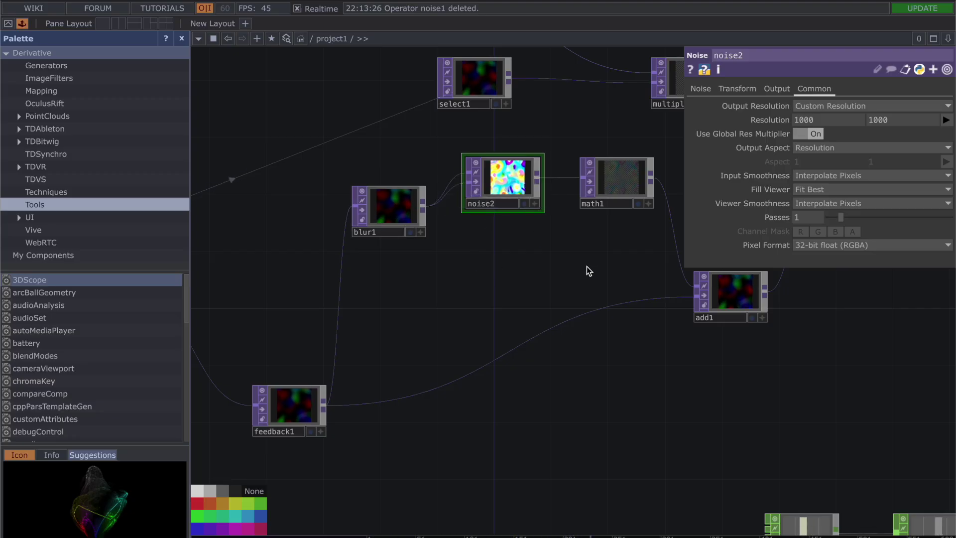
pyautogui.moveTo(558, 260); pyautogui.dragTo(513, 245)
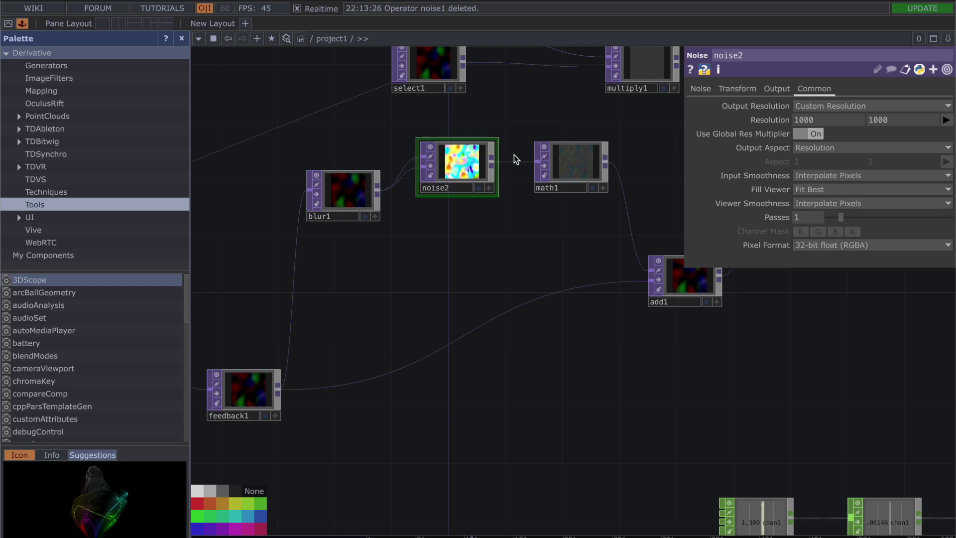
pyautogui.click(567, 166)
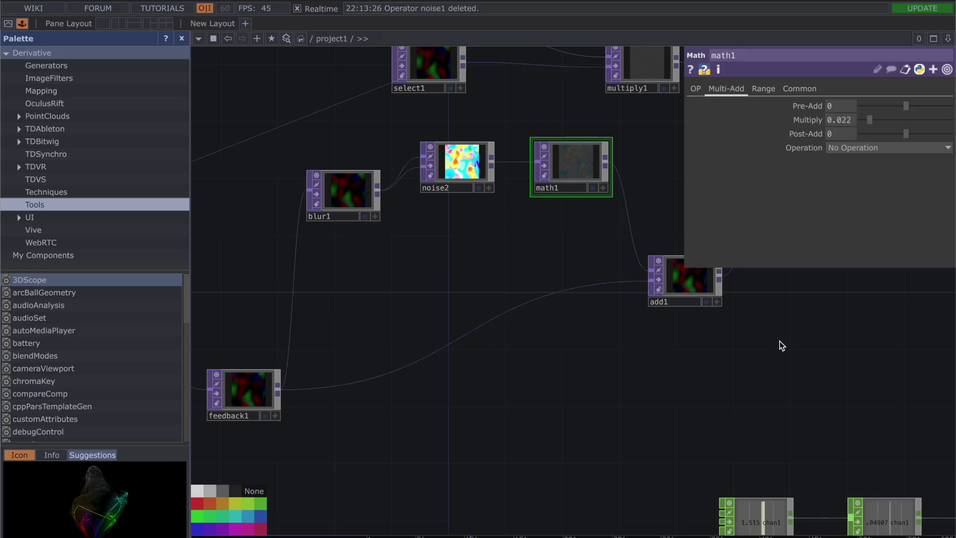
# Check the Transform and Common parameters of add1, where math1 and feedback1 are combined, and close its parameters.
pyautogui.scroll(-3, 808, 347)
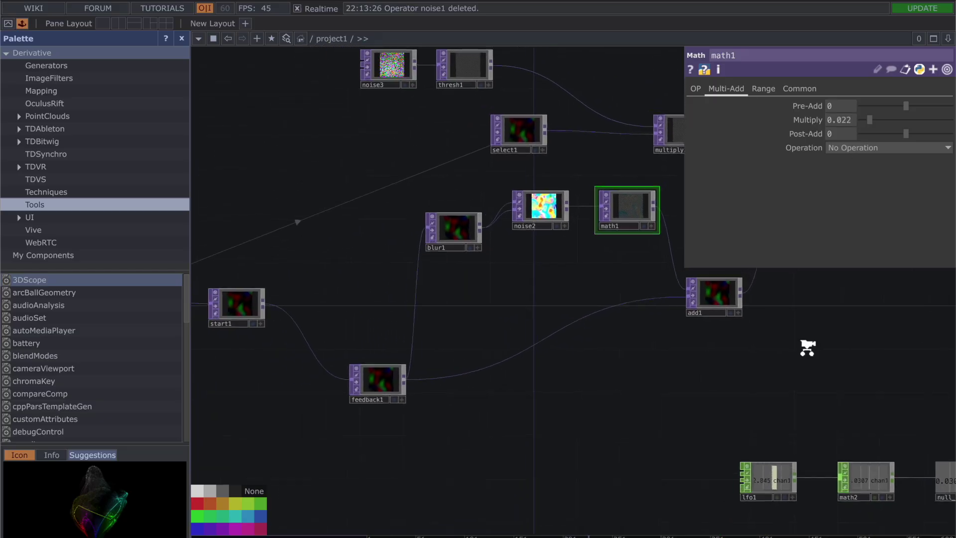
pyautogui.moveTo(832, 360); pyautogui.dragTo(697, 329)
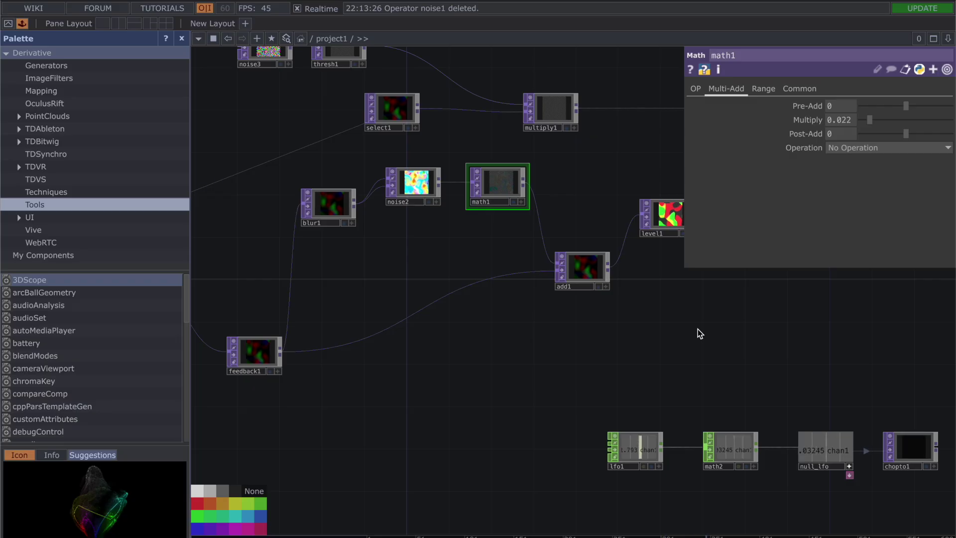
pyautogui.scroll(-2, 697, 329)
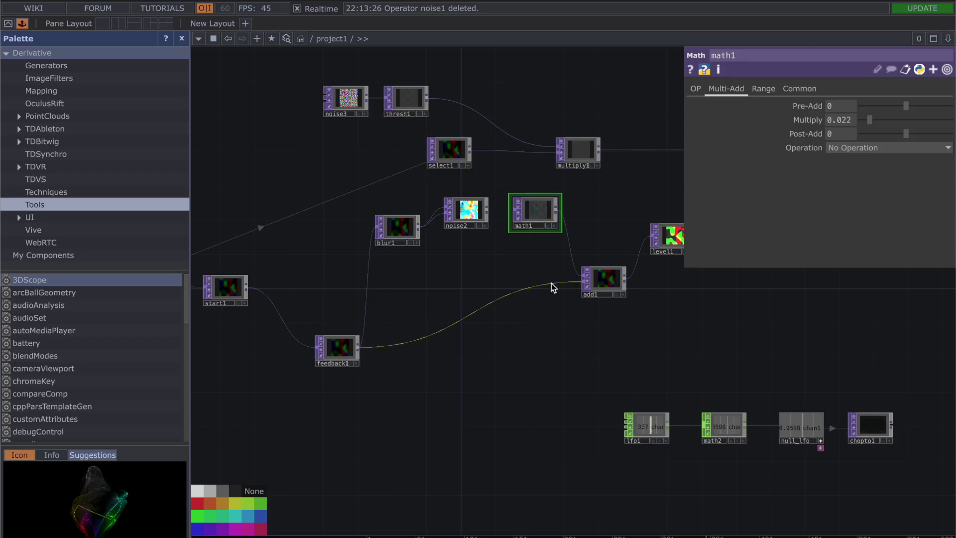
pyautogui.click(596, 275)
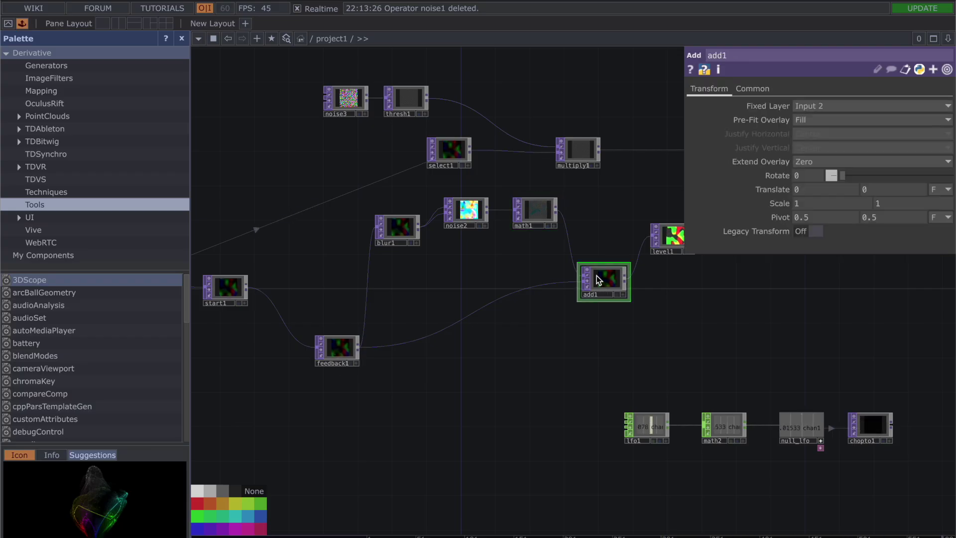
pyautogui.click(747, 87)
pyautogui.click(701, 86)
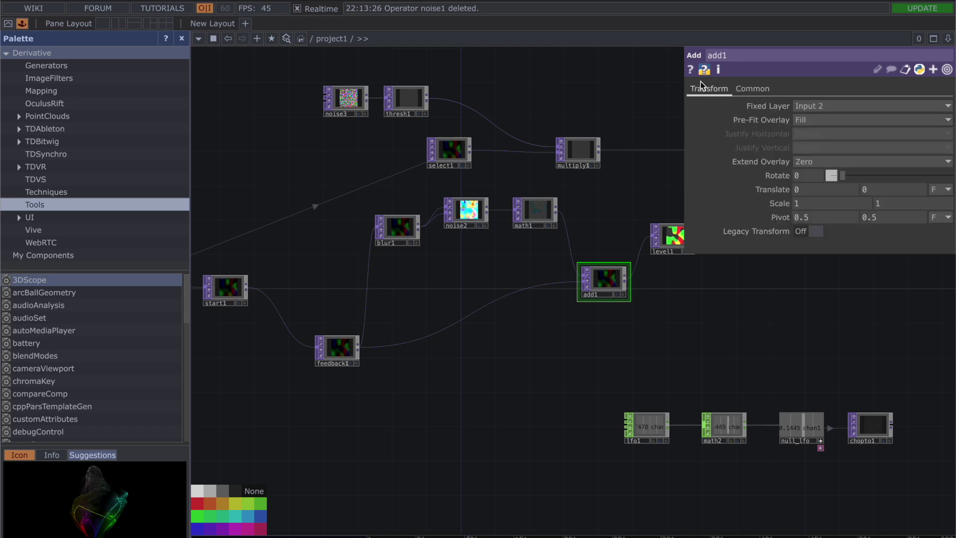
pyautogui.click(736, 91)
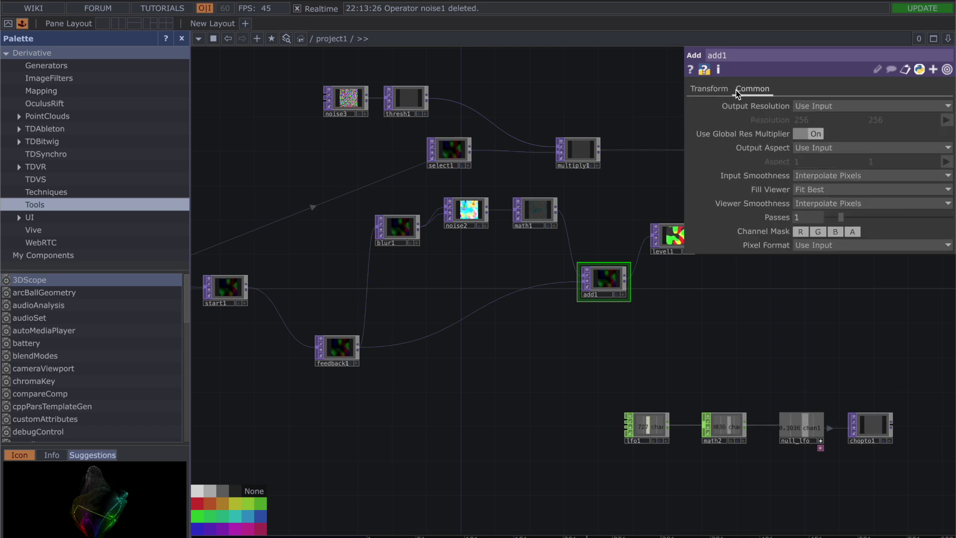
pyautogui.click(714, 90)
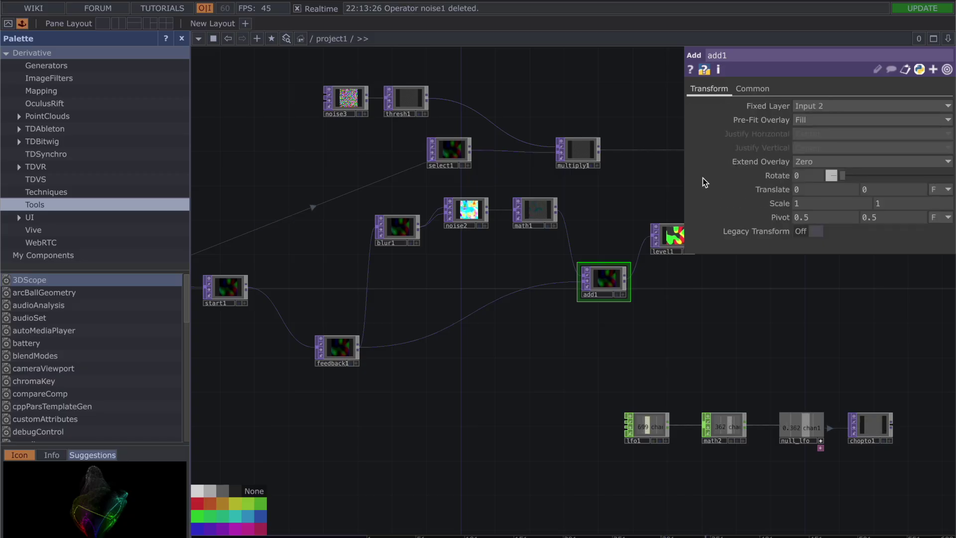
pyautogui.press('p')
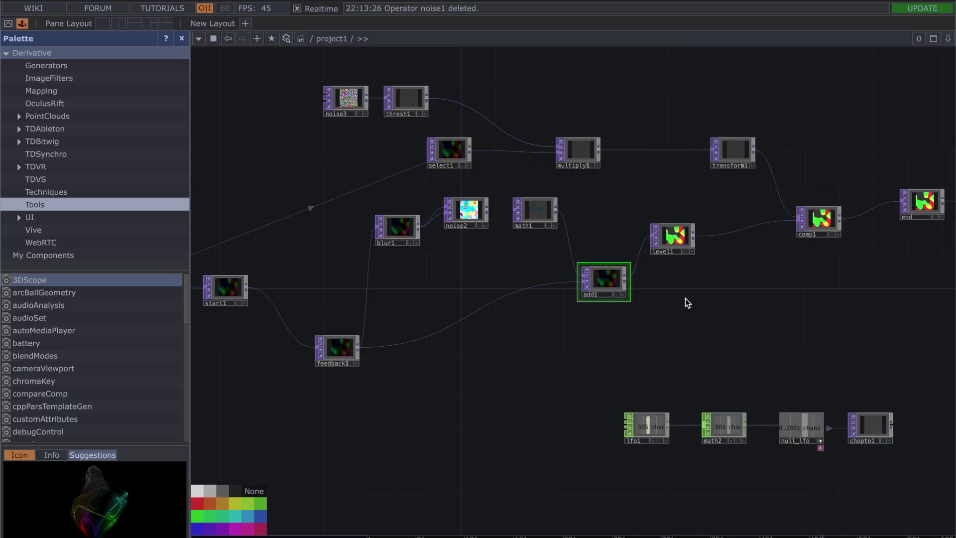
# Show the parameters of level1 and skim through its Pre, Range, RGBA, Post and Common settings.
pyautogui.moveTo(667, 280); pyautogui.dragTo(600, 260)
pyautogui.click(612, 223)
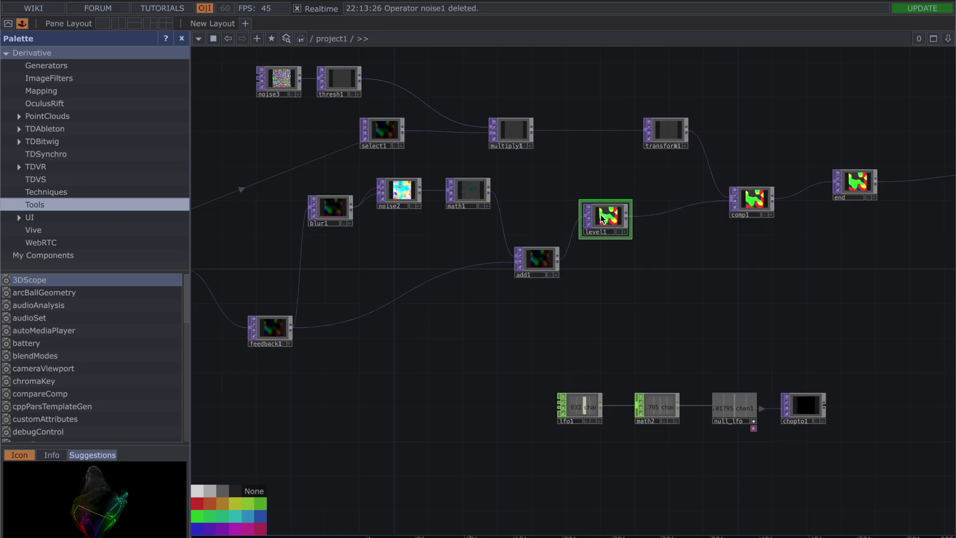
pyautogui.press('p')
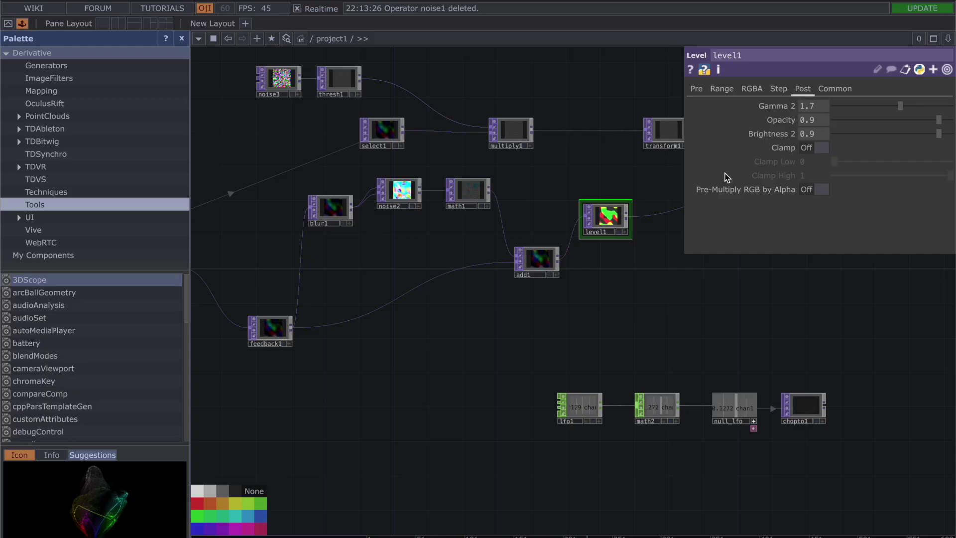
pyautogui.click(696, 89)
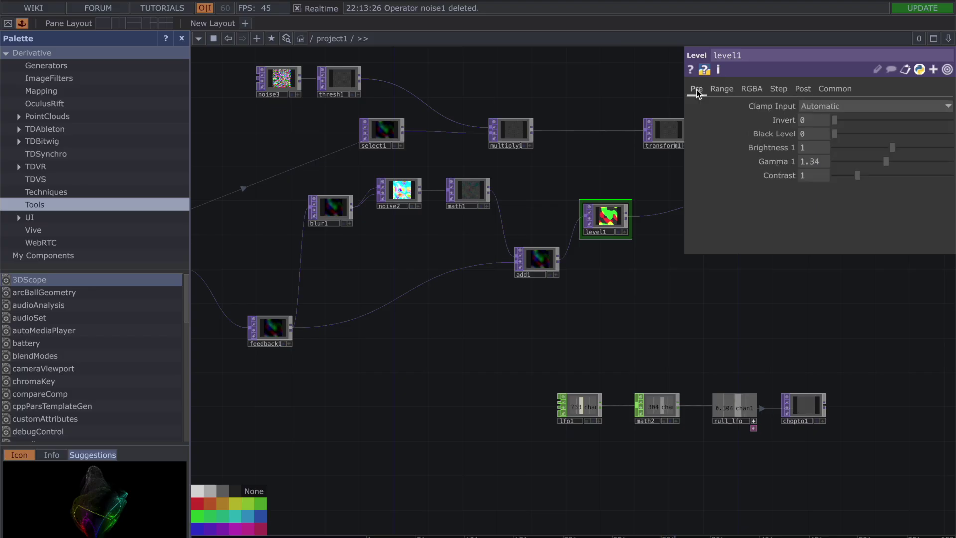
pyautogui.click(722, 90)
pyautogui.click(757, 93)
pyautogui.click(800, 92)
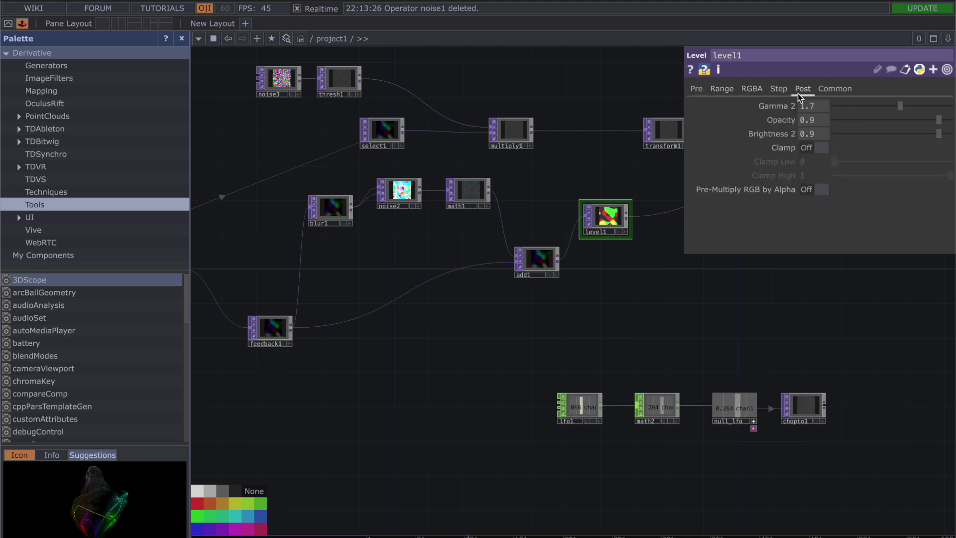
pyautogui.click(841, 91)
# Examine level1's gamma, range, RGBA, stepping, post and common values in turn and close its parameters.
pyautogui.click(696, 88)
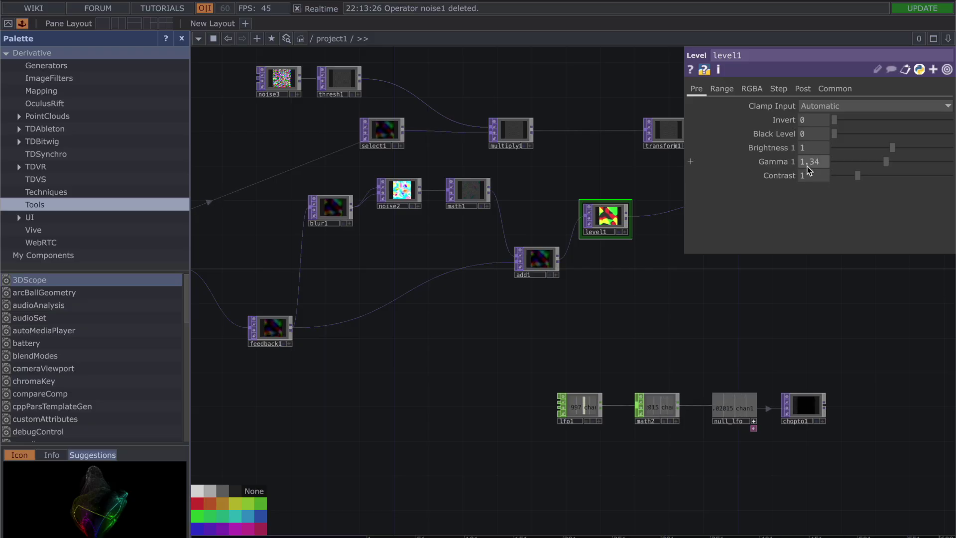
pyautogui.click(730, 90)
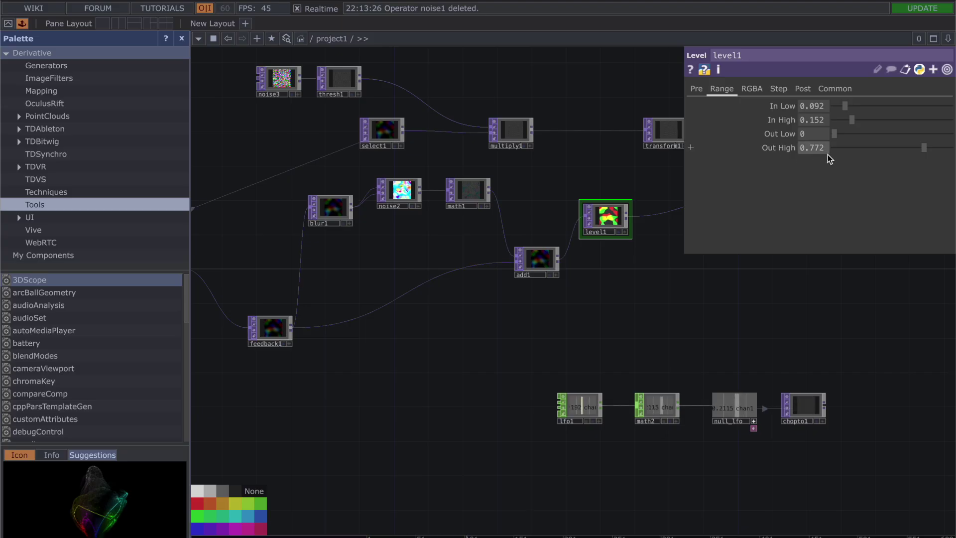
pyautogui.click(751, 88)
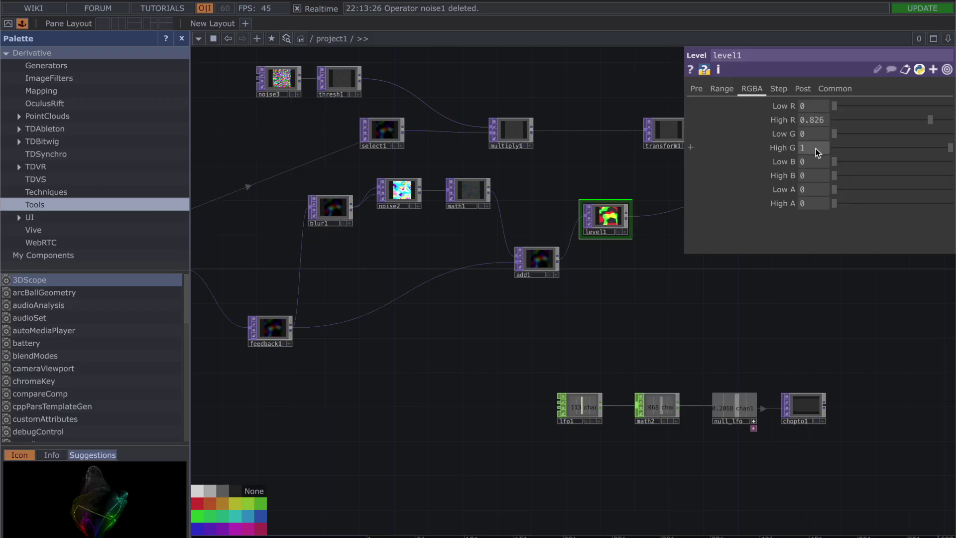
pyautogui.click(777, 88)
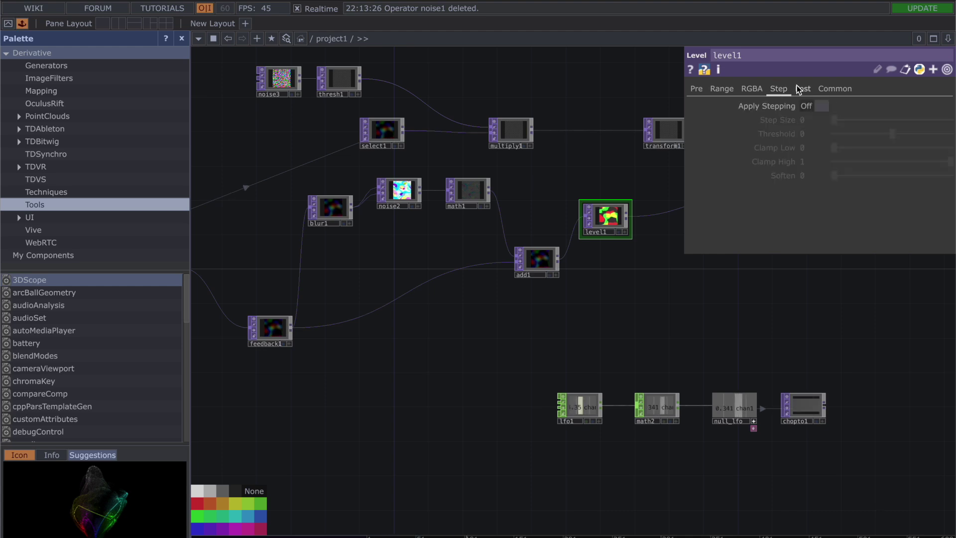
pyautogui.click(798, 88)
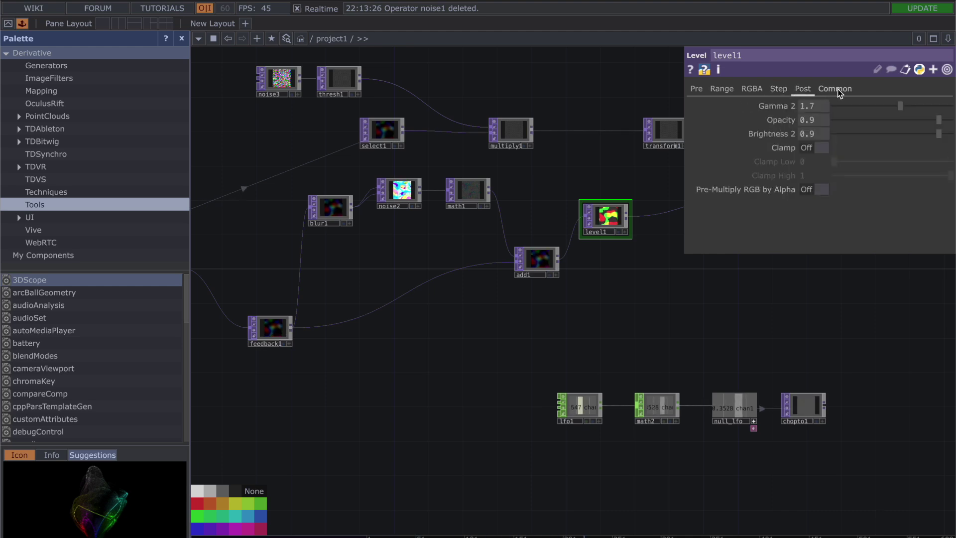
pyautogui.click(839, 88)
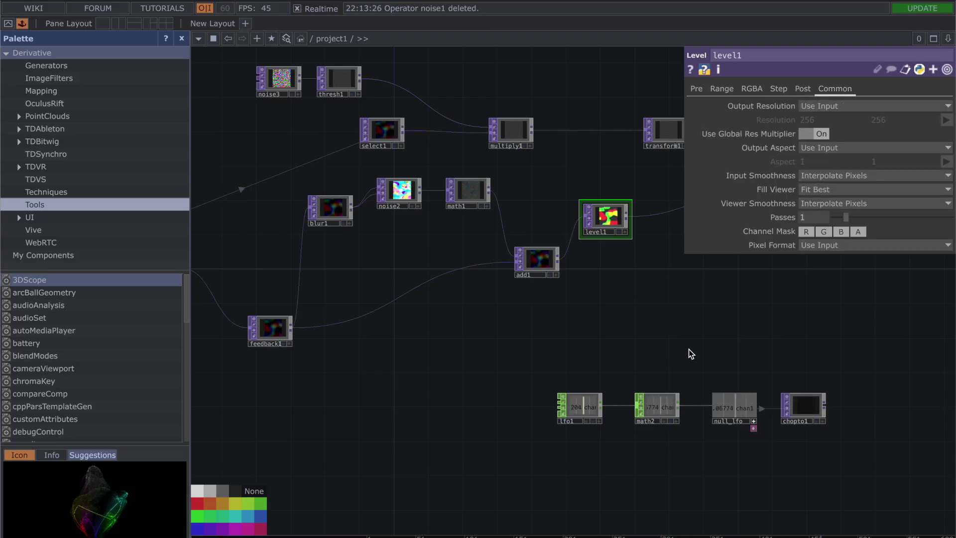
pyautogui.press('p')
# Review the Operation options of comp1, keep Maximum as the operation, and close its parameters.
pyautogui.moveTo(694, 263); pyautogui.dragTo(709, 319)
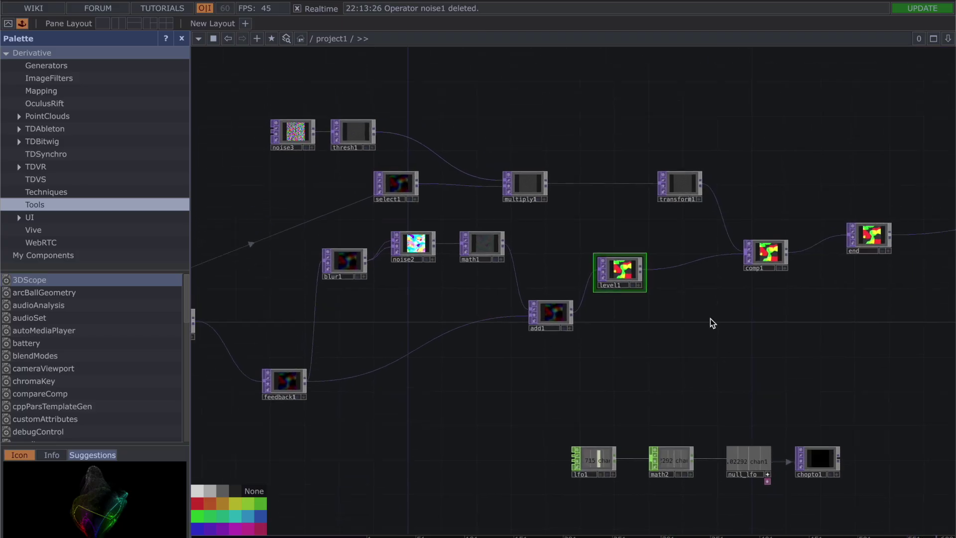
pyautogui.click(765, 258)
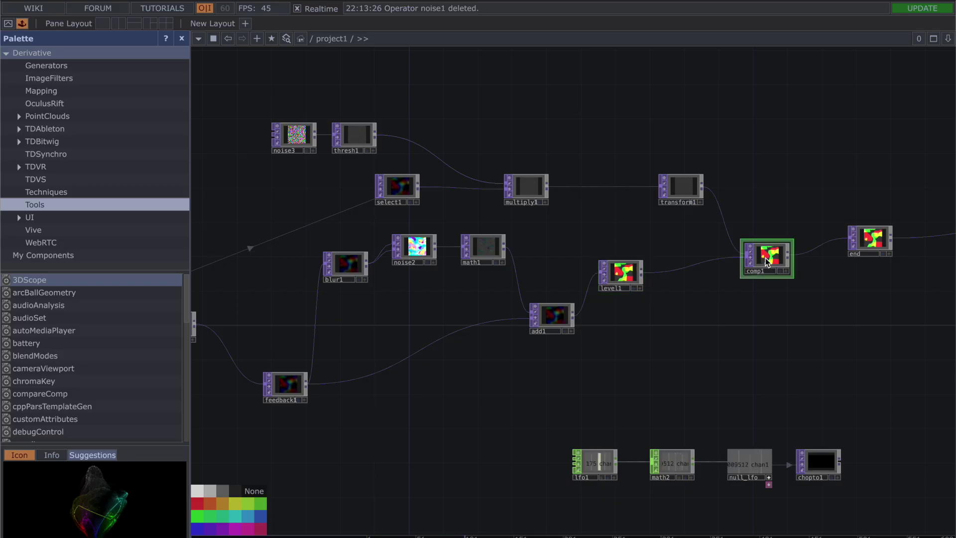
pyautogui.press('p')
pyautogui.click(858, 161)
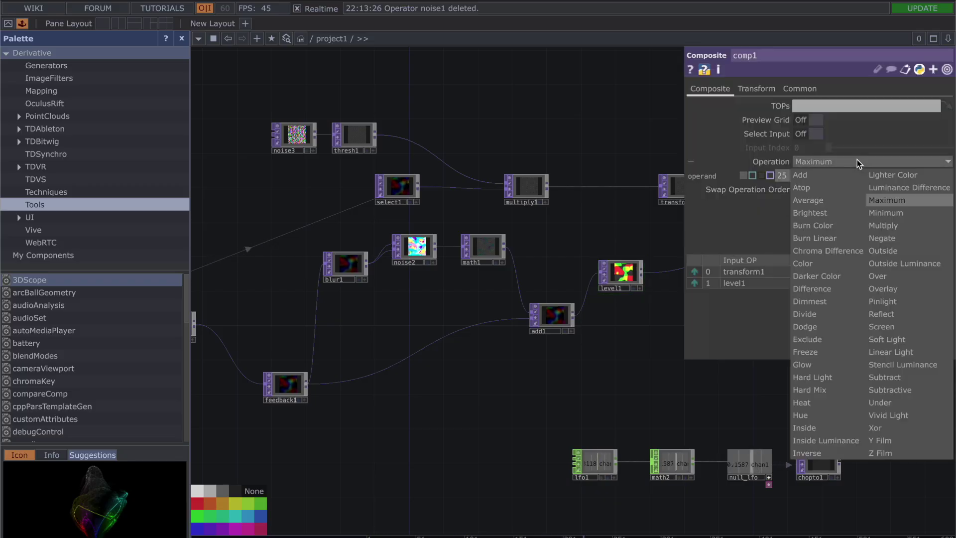
pyautogui.click(892, 202)
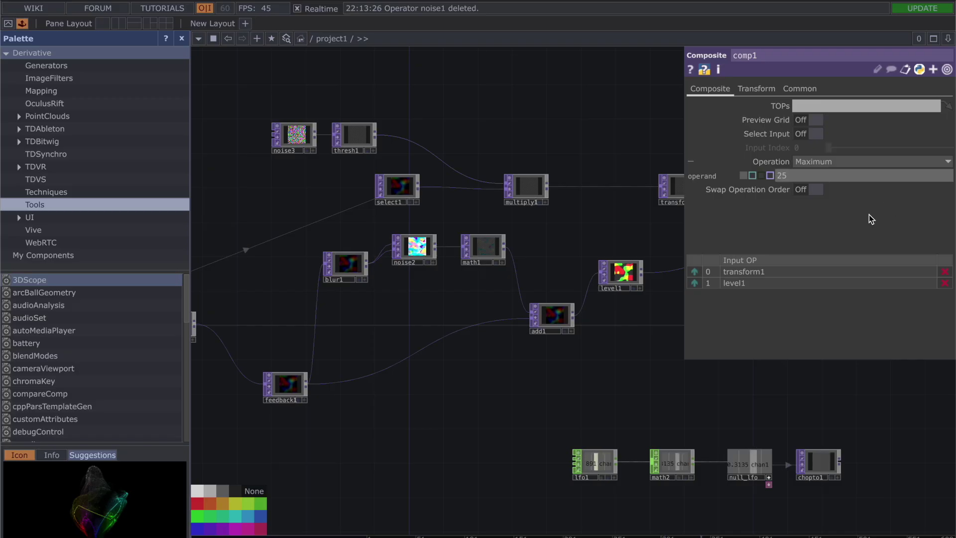
pyautogui.press('p')
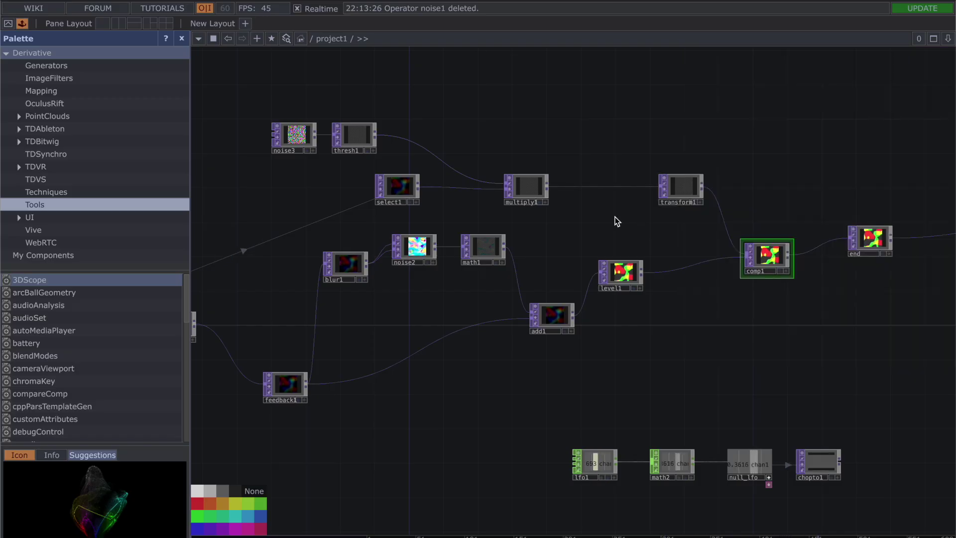
# Check the Noise, Transform, Output and Common parameters of noise3 and the Threshold parameters of thresh1.
pyautogui.moveTo(653, 224); pyautogui.dragTo(794, 250)
pyautogui.click(431, 166)
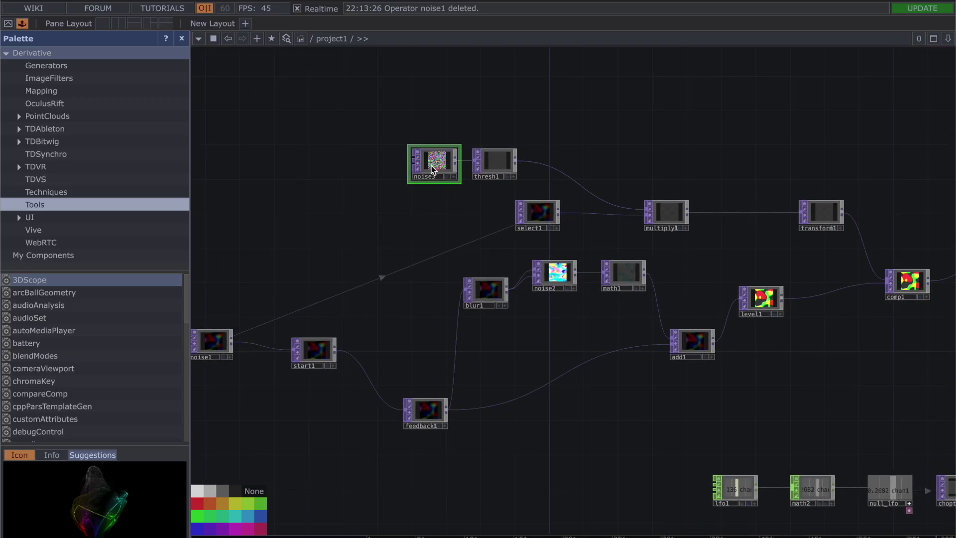
pyautogui.press('p')
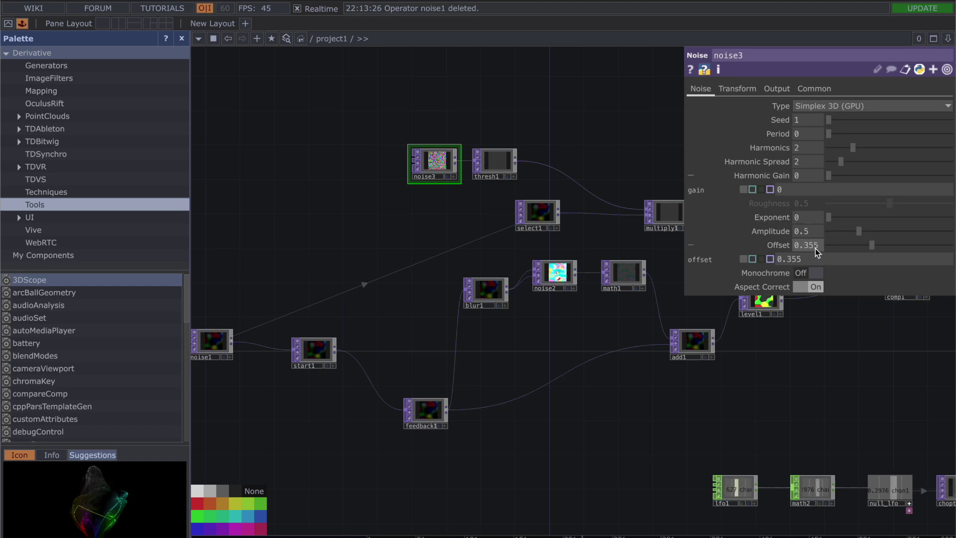
pyautogui.click(742, 89)
pyautogui.click(774, 90)
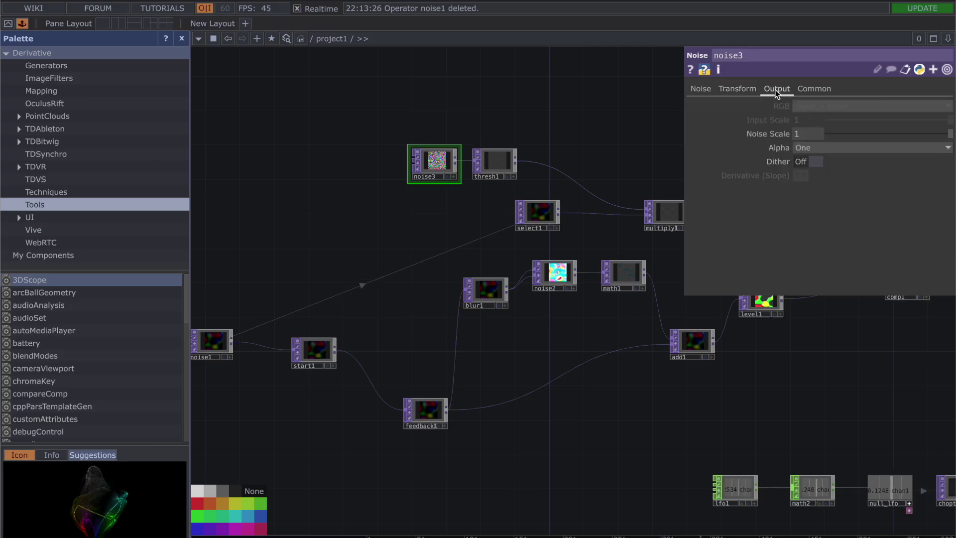
pyautogui.click(811, 90)
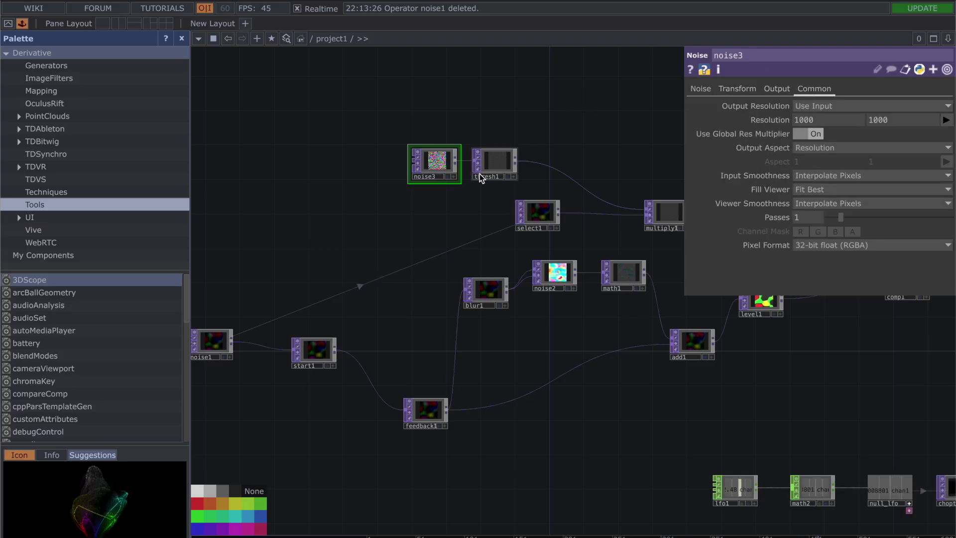
pyautogui.click(494, 162)
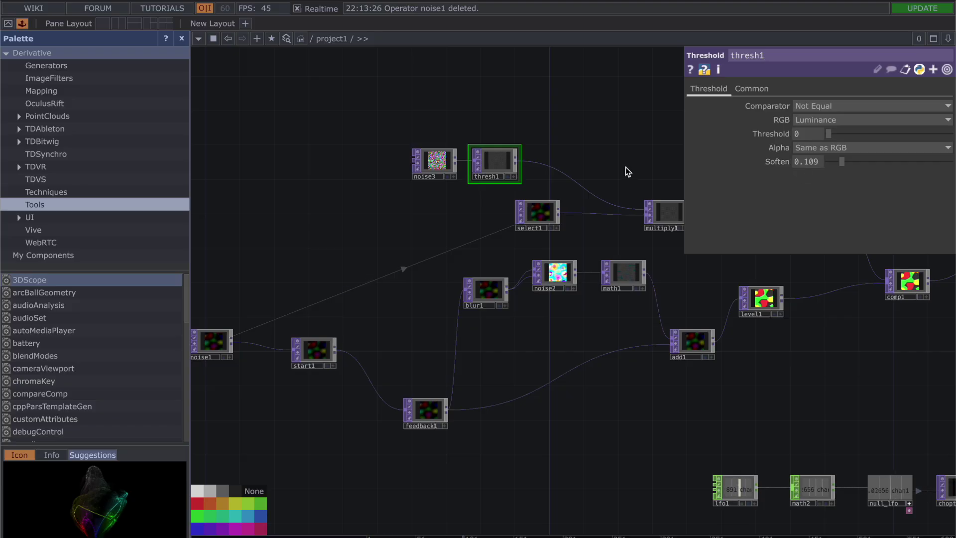
pyautogui.moveTo(625, 166); pyautogui.dragTo(542, 136, button='middle')
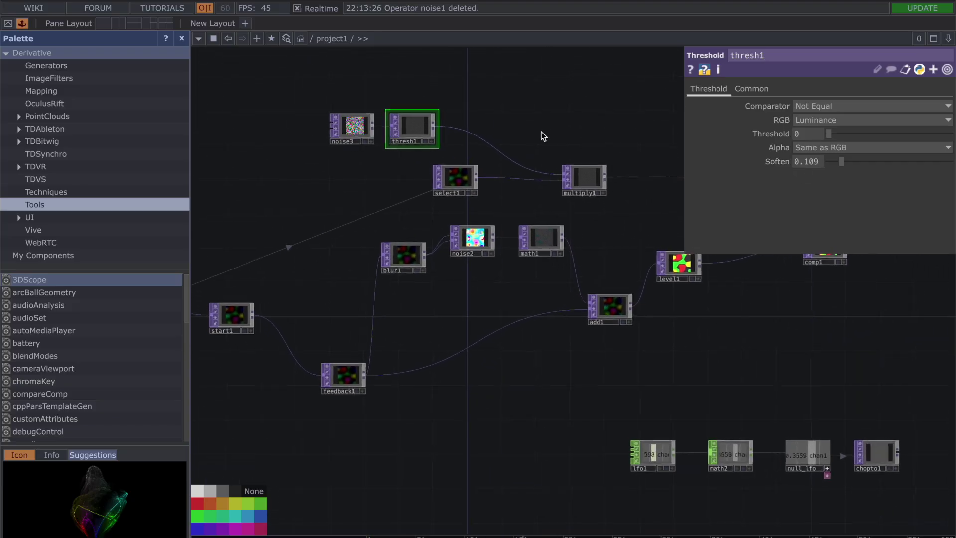
# Check the Select parameters of select1 and the Transform and Common parameters of multiply1.
pyautogui.click(461, 175)
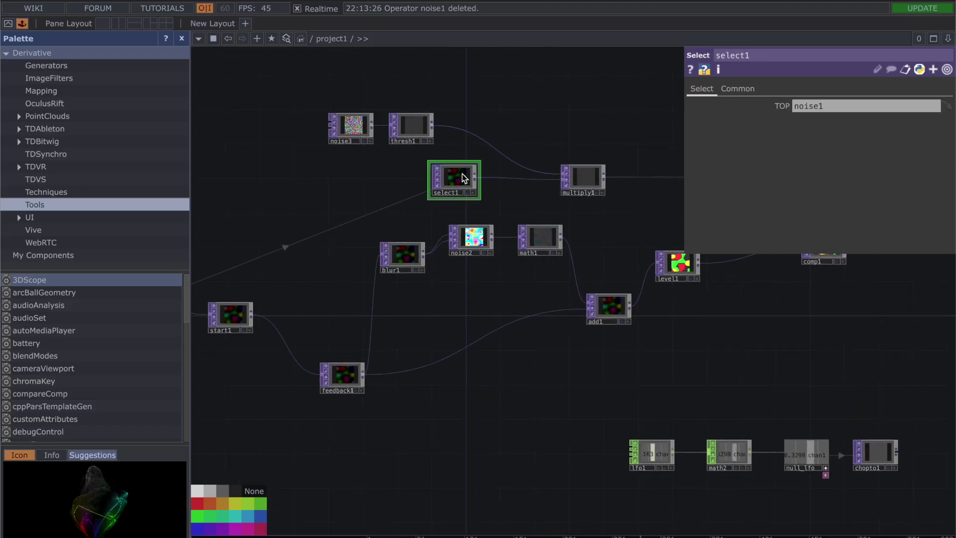
pyautogui.click(585, 178)
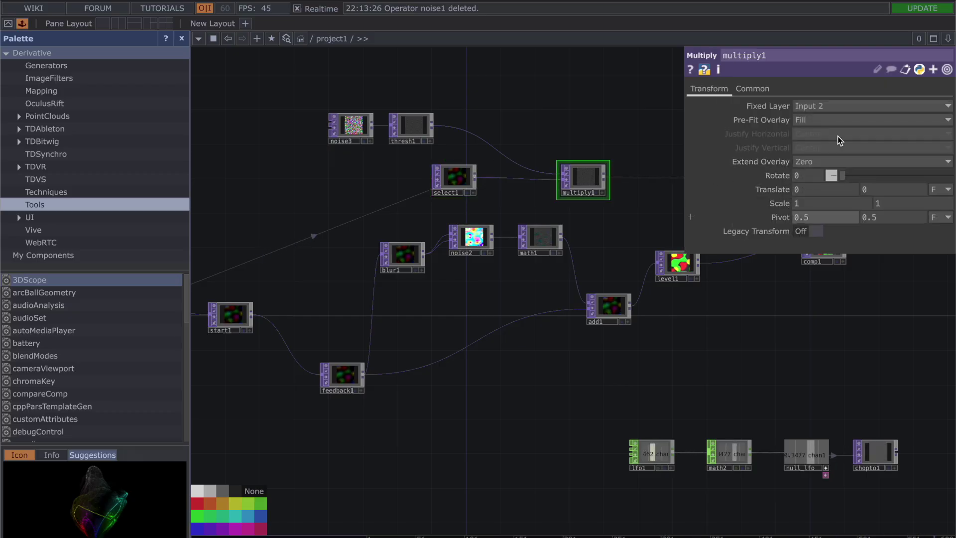
pyautogui.click(762, 89)
pyautogui.click(708, 90)
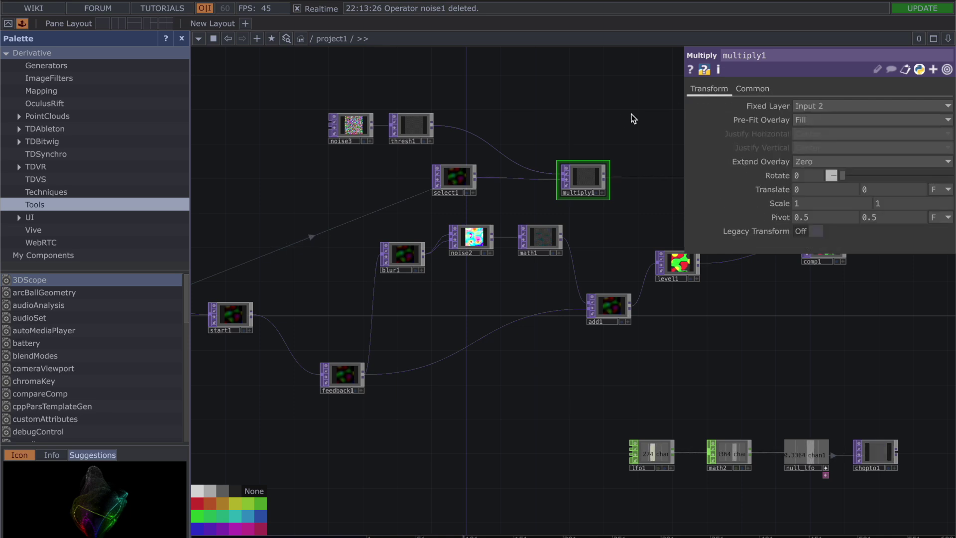
# Trace select1 back to noise1 and examine its TOP reference parameter.
pyautogui.scroll(-2, 587, 121)
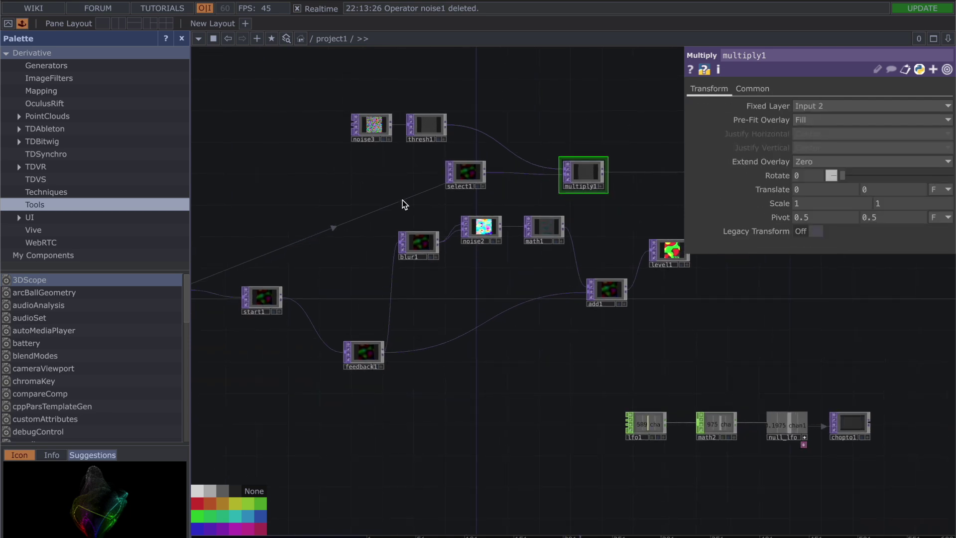
pyautogui.moveTo(389, 247); pyautogui.dragTo(555, 250)
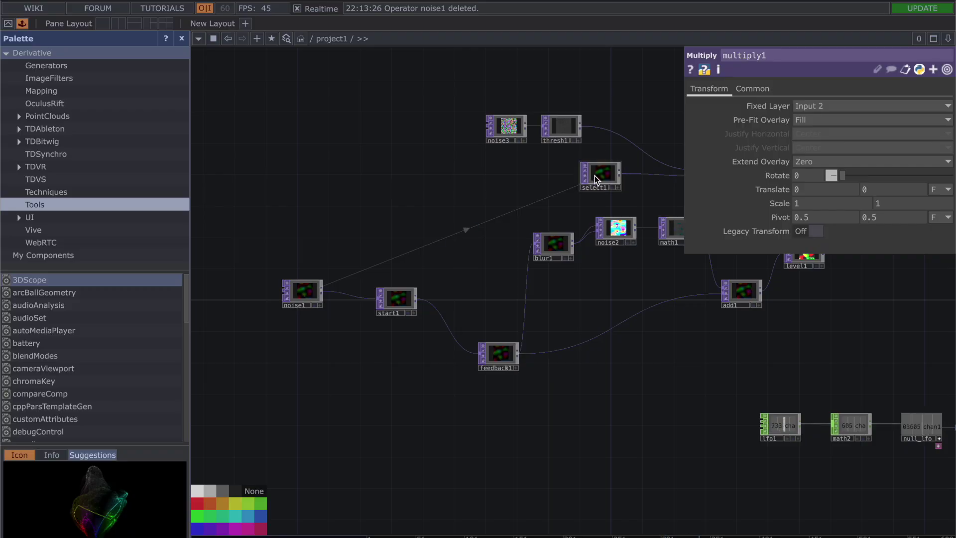
pyautogui.click(595, 175)
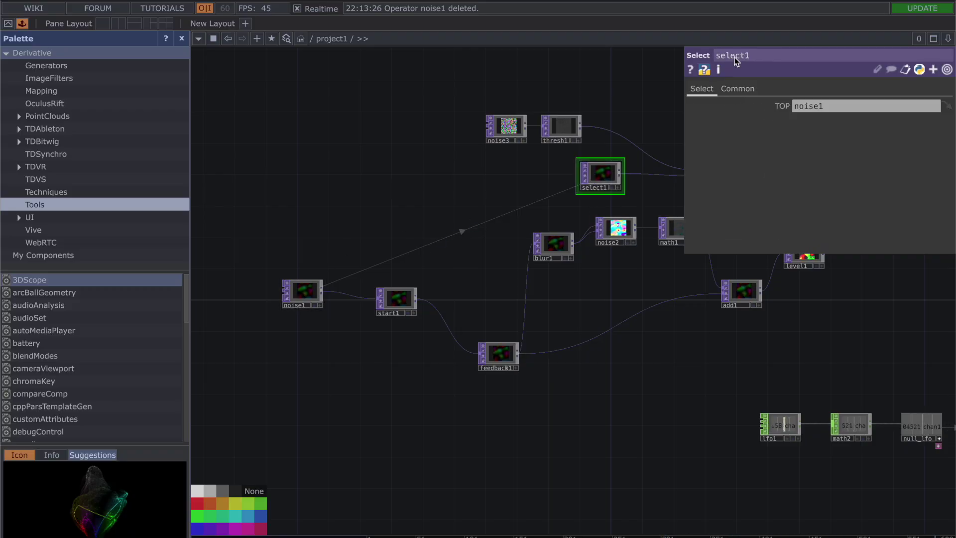
pyautogui.moveTo(309, 289); pyautogui.dragTo(605, 168)
pyautogui.click(827, 110)
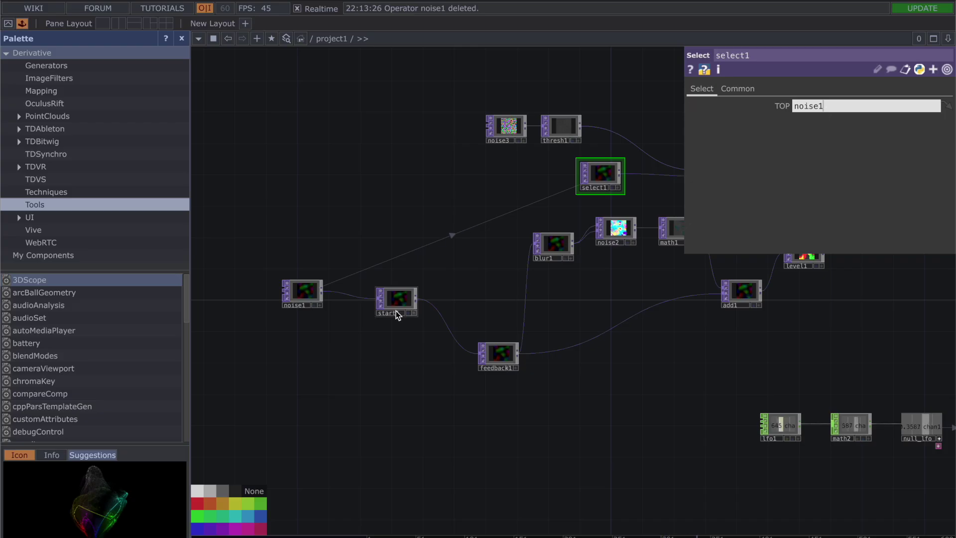
# Follow the network to its output, showing the parameters of comp1 and the end Null.
pyautogui.scroll(5, 283, 309)
pyautogui.scroll(-6, 284, 309)
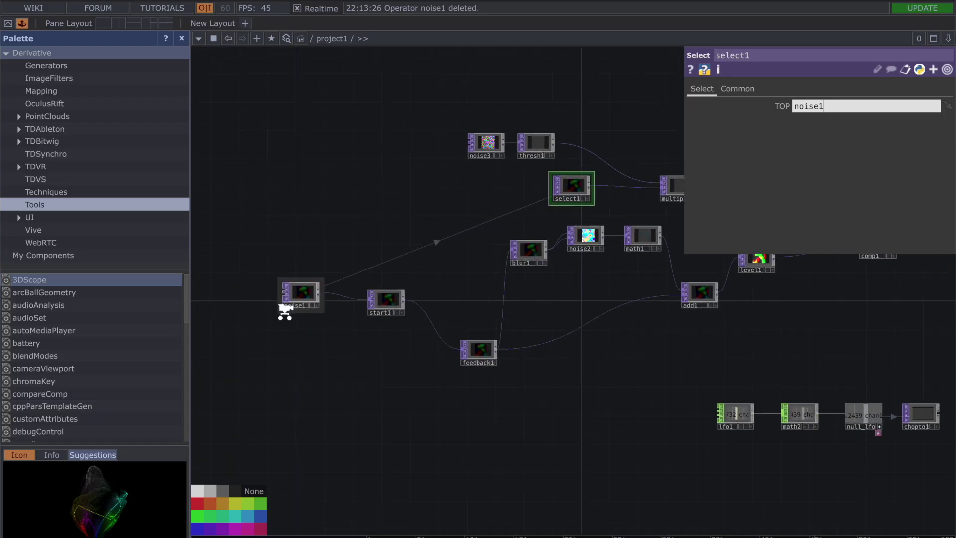
pyautogui.scroll(1, 284, 309)
pyautogui.moveTo(503, 369); pyautogui.dragTo(194, 351)
pyautogui.moveTo(575, 280); pyautogui.dragTo(457, 283)
pyautogui.click(487, 225)
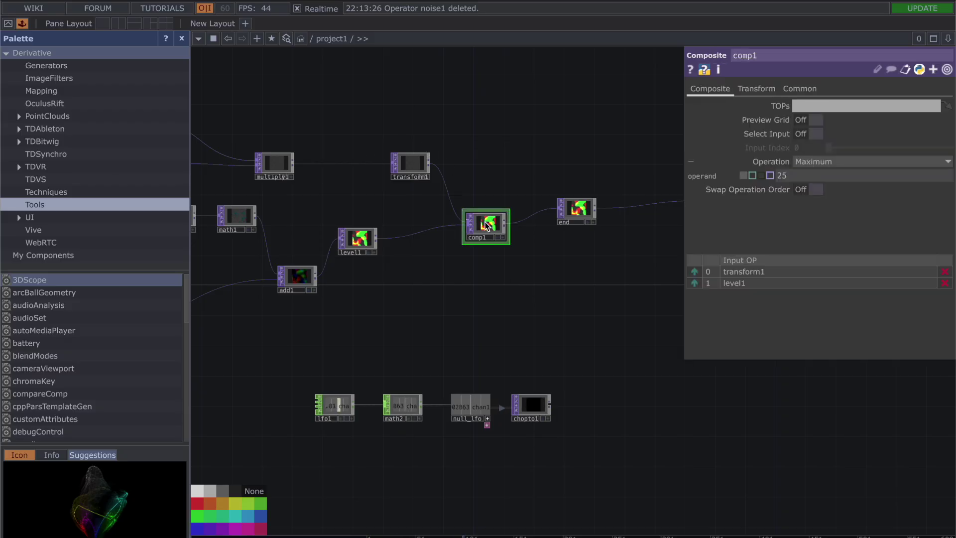
pyautogui.moveTo(619, 249); pyautogui.dragTo(484, 238)
pyautogui.click(446, 235)
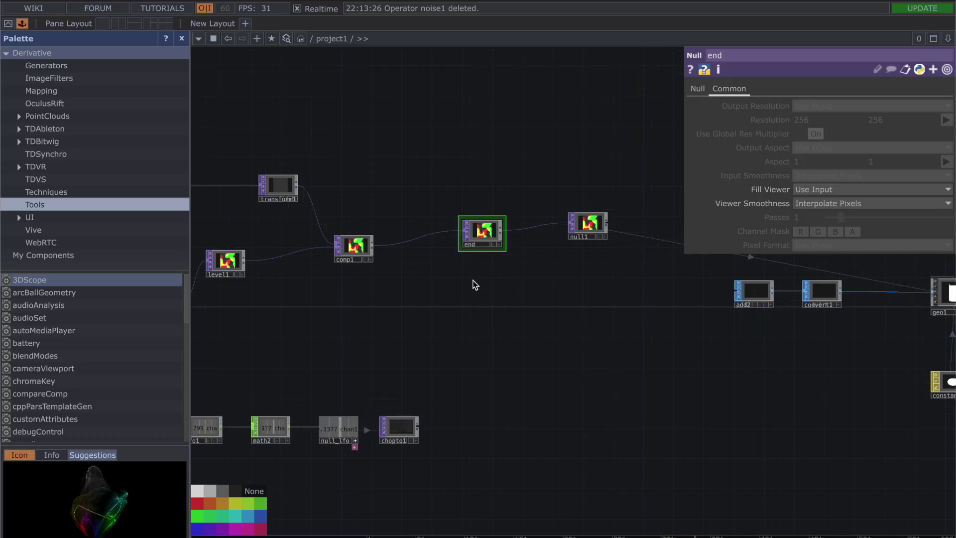
# Add a Null TOP below the end operator as a demonstration and delete it again.
pyautogui.rightClick(466, 336)
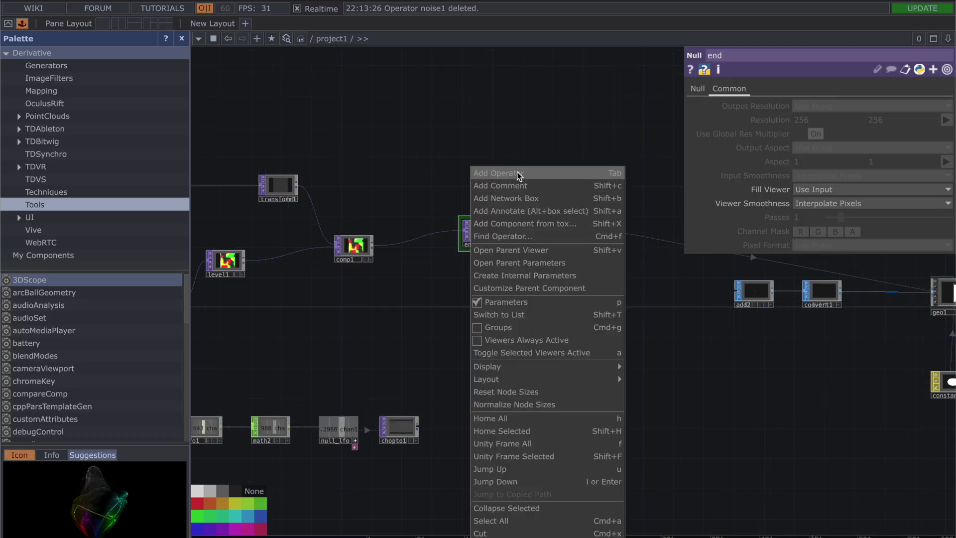
pyautogui.click(498, 174)
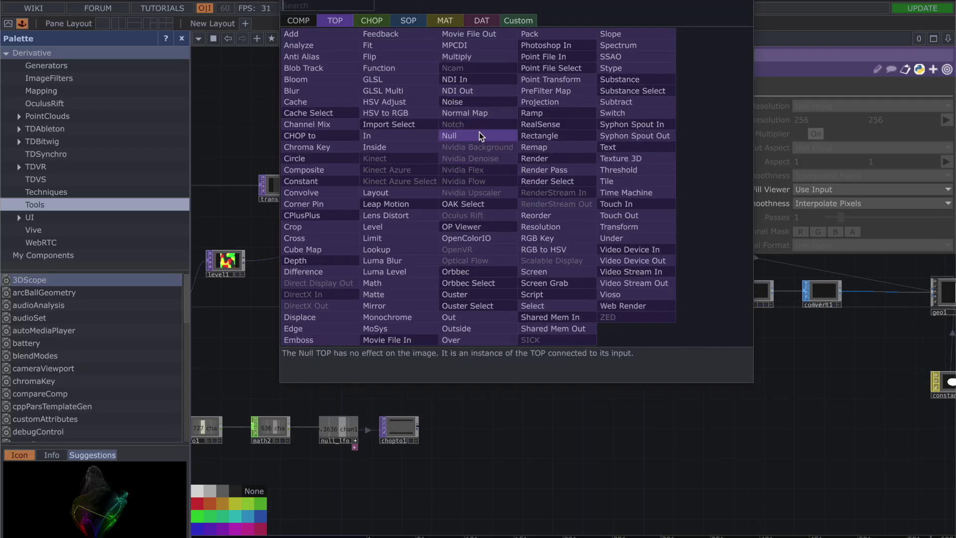
pyautogui.click(470, 135)
pyautogui.click(486, 306)
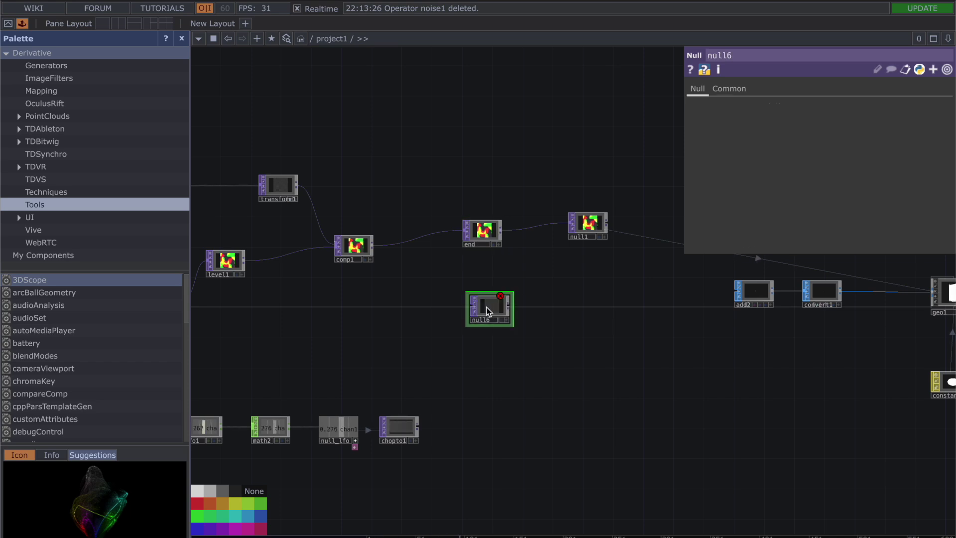
pyautogui.press('Delete')
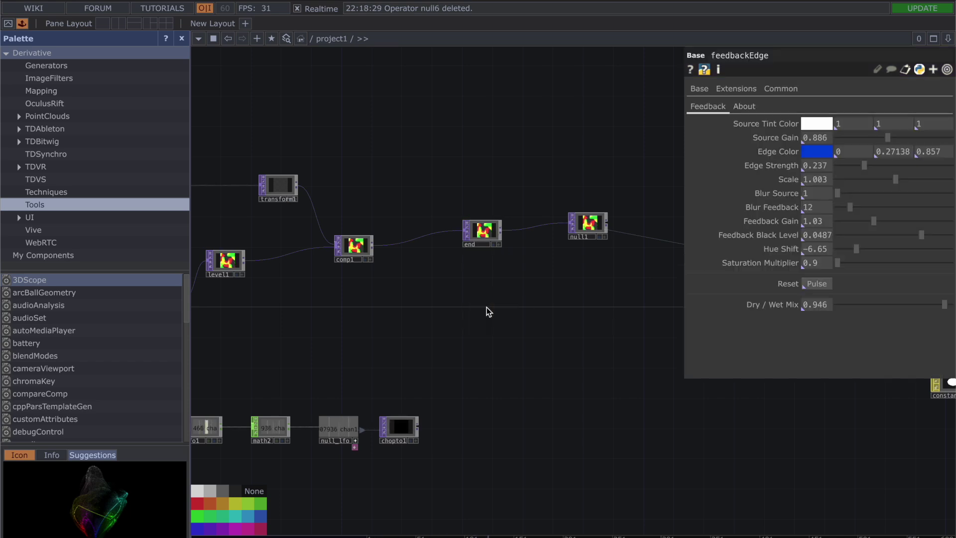
# Select null1, compare feedback1's Target TOP setting with the end operator, and close the parameters.
pyautogui.click(592, 220)
pyautogui.press('p')
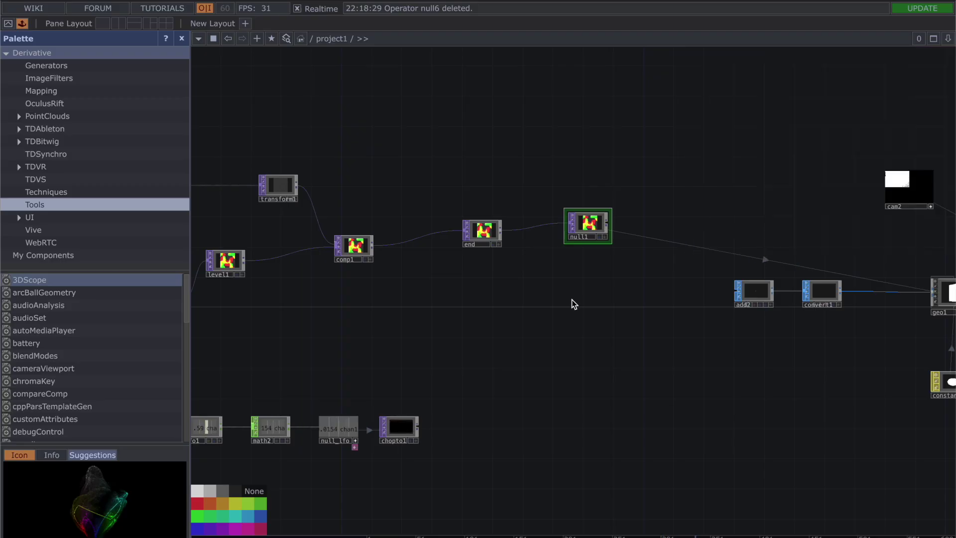
pyautogui.scroll(-5, 572, 299)
pyautogui.moveTo(623, 310); pyautogui.dragTo(628, 313)
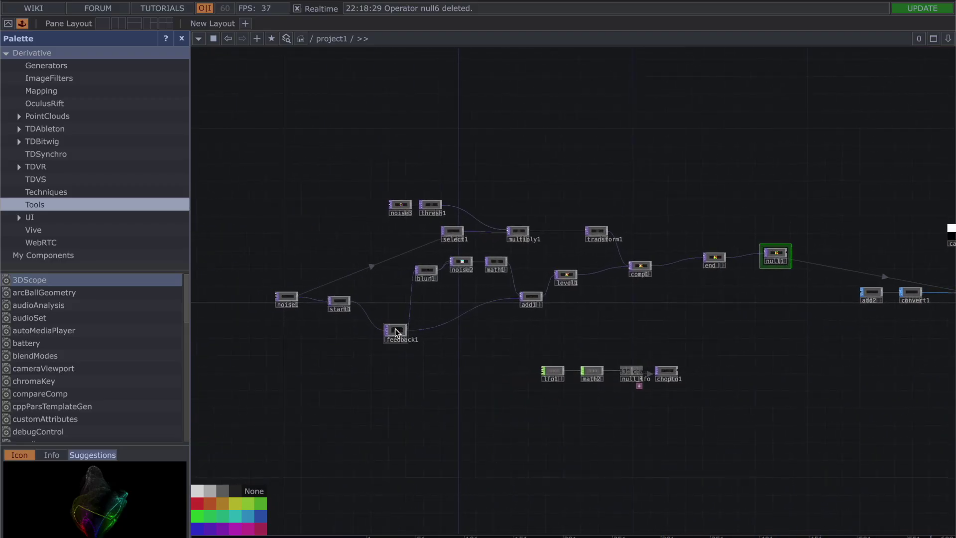
pyautogui.click(397, 330)
pyautogui.press('p')
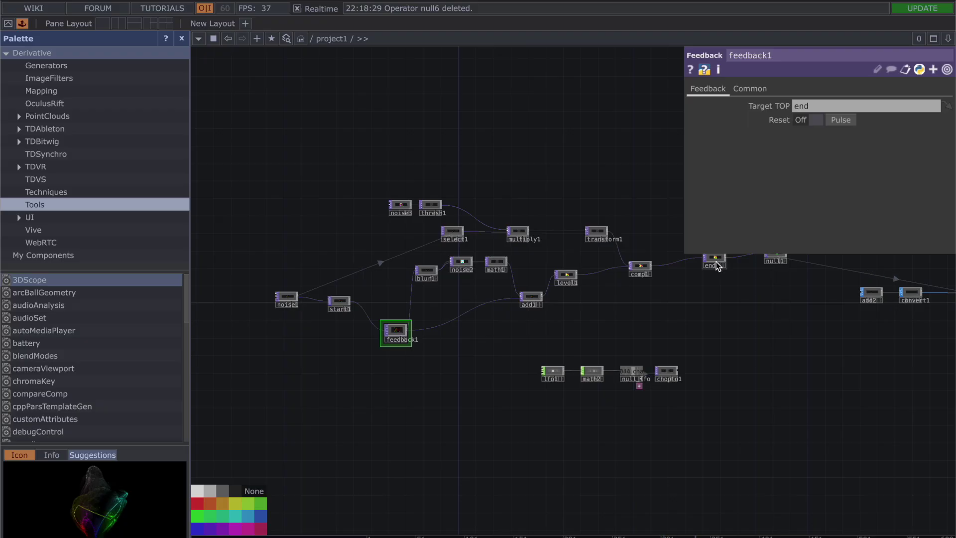
pyautogui.moveTo(678, 315); pyautogui.dragTo(436, 271)
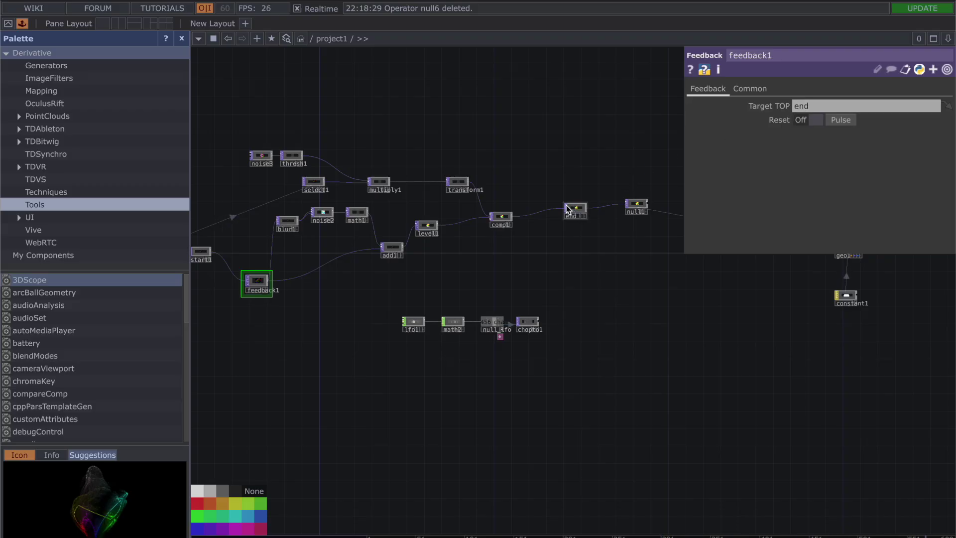
pyautogui.moveTo(472, 139); pyautogui.dragTo(533, 142)
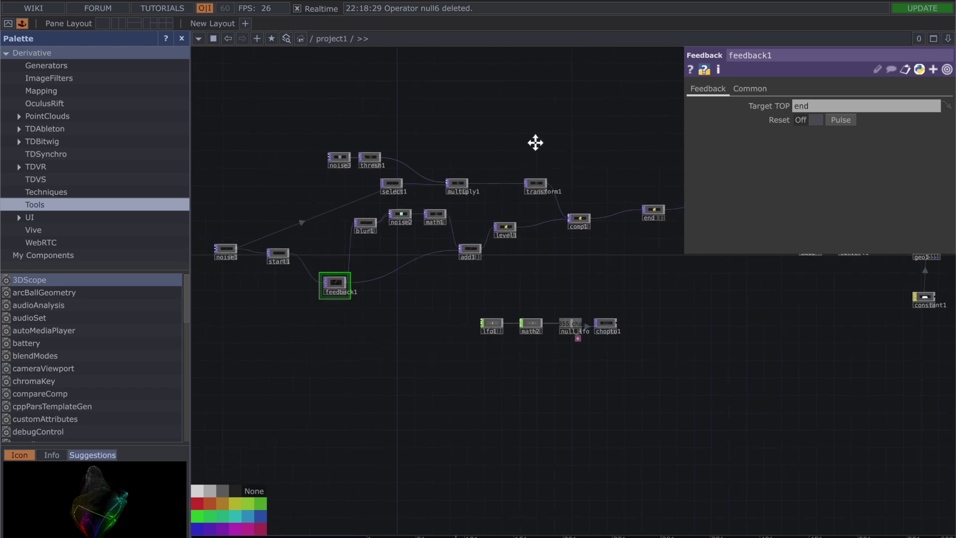
pyautogui.scroll(-2, 536, 143)
pyautogui.moveTo(617, 321); pyautogui.dragTo(581, 334)
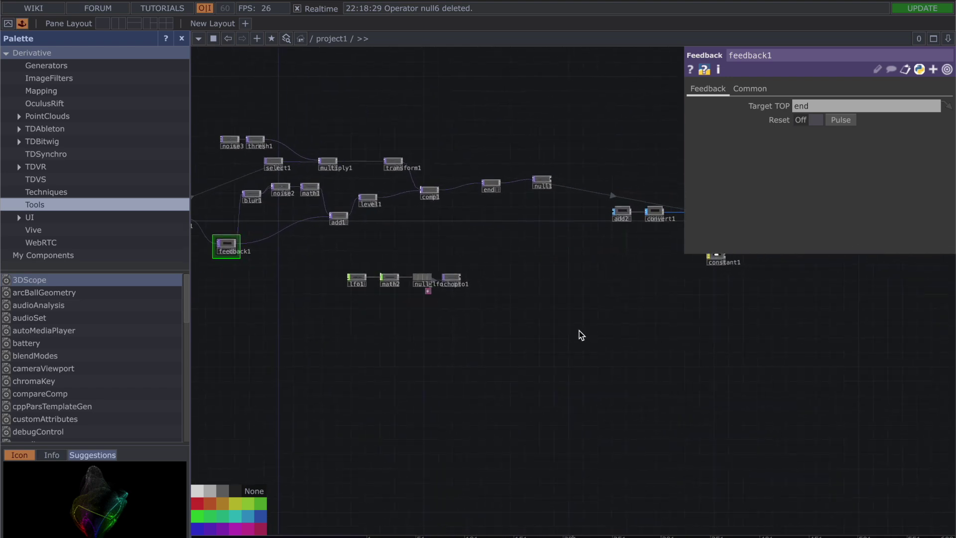
pyautogui.press('p')
# Examine the geometry and render section of the network, selecting geo1 and its add2 source in turn.
pyautogui.moveTo(668, 343); pyautogui.dragTo(494, 343)
pyautogui.scroll(3, 494, 343)
pyautogui.moveTo(663, 298); pyautogui.dragTo(701, 372)
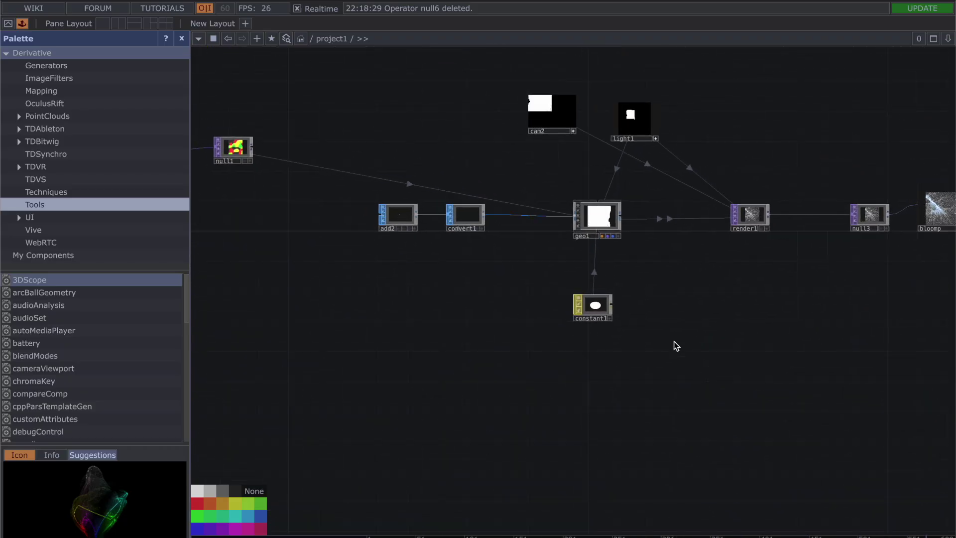
pyautogui.scroll(-2, 673, 342)
pyautogui.moveTo(731, 364); pyautogui.dragTo(664, 367)
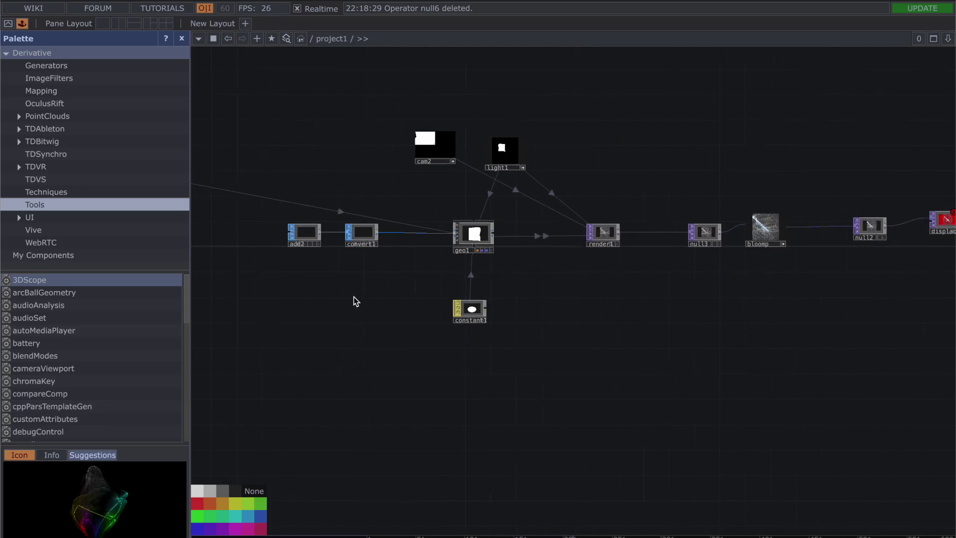
pyautogui.click(475, 236)
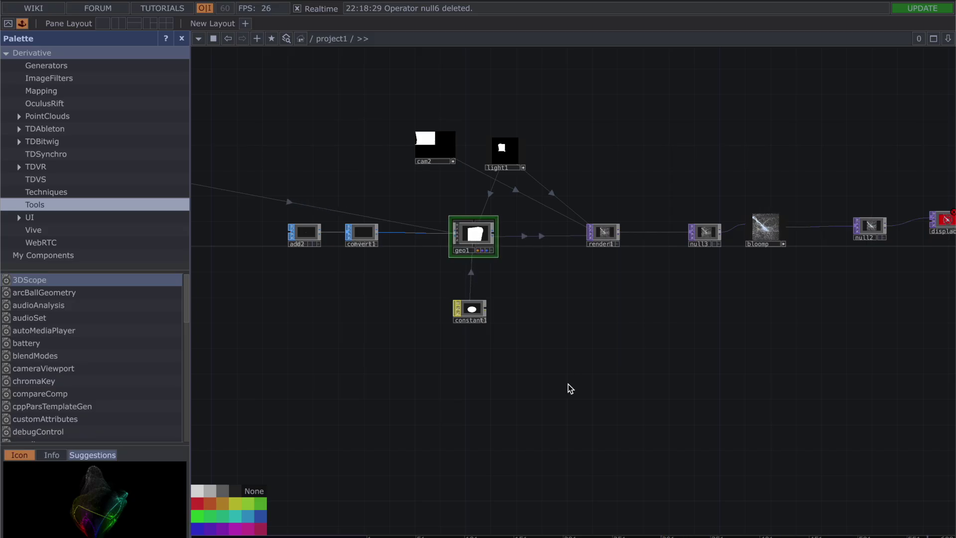
pyautogui.click(302, 236)
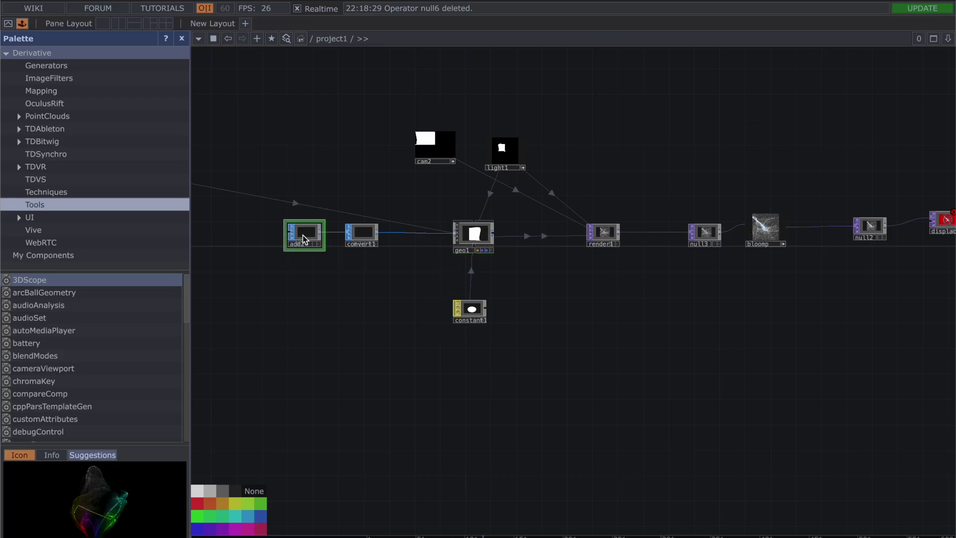
# Add an Add SOP below add2 as a demonstration and delete it again.
pyautogui.rightClick(297, 310)
pyautogui.click(338, 175)
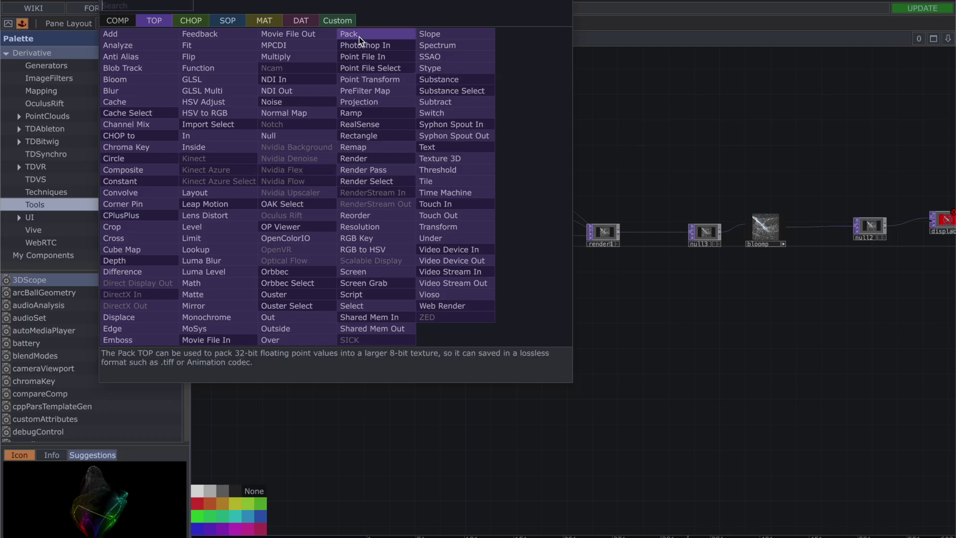
pyautogui.click(223, 18)
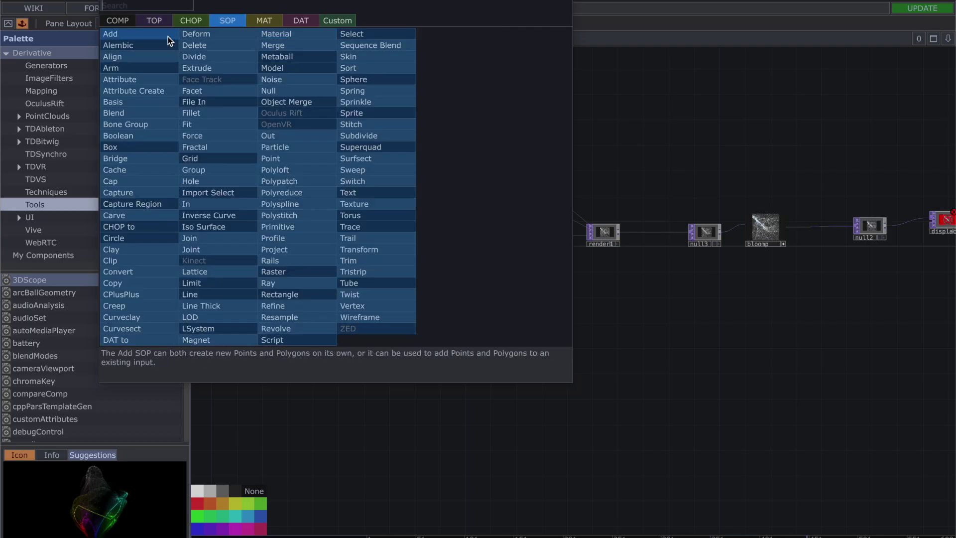
pyautogui.click(168, 37)
pyautogui.click(297, 298)
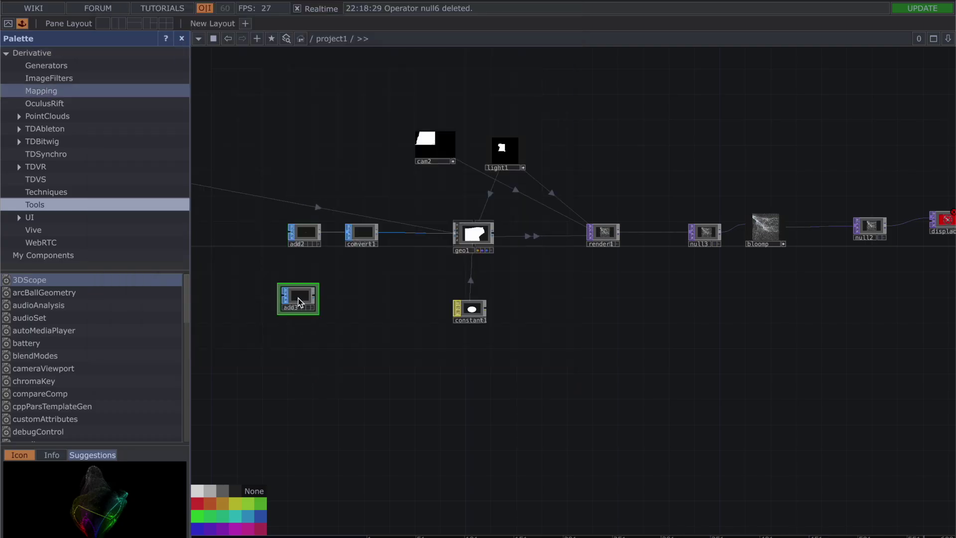
pyautogui.press('Delete')
# Check the Points, Polygons and Post parameters of add2 and the Convert parameters of convert1.
pyautogui.click(300, 229)
pyautogui.press('p')
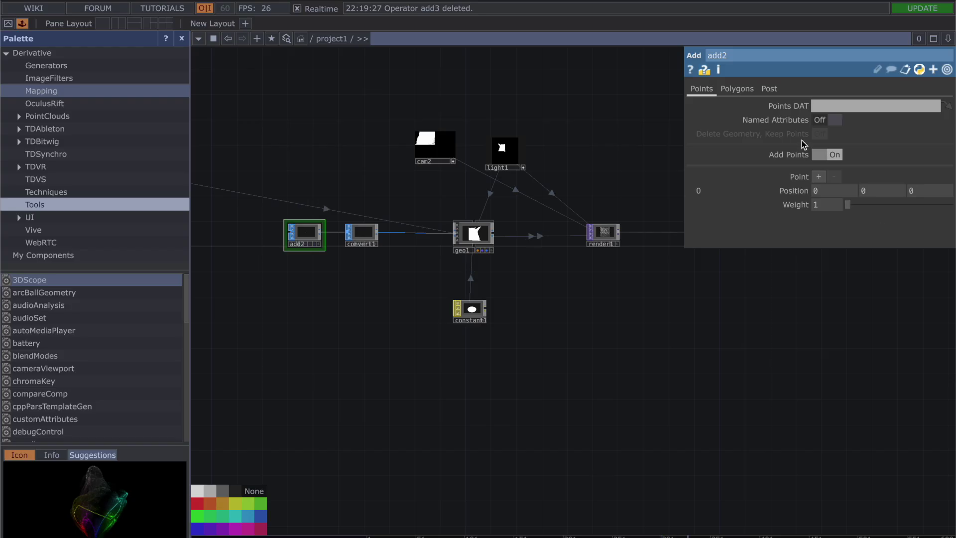
pyautogui.click(743, 88)
pyautogui.click(772, 89)
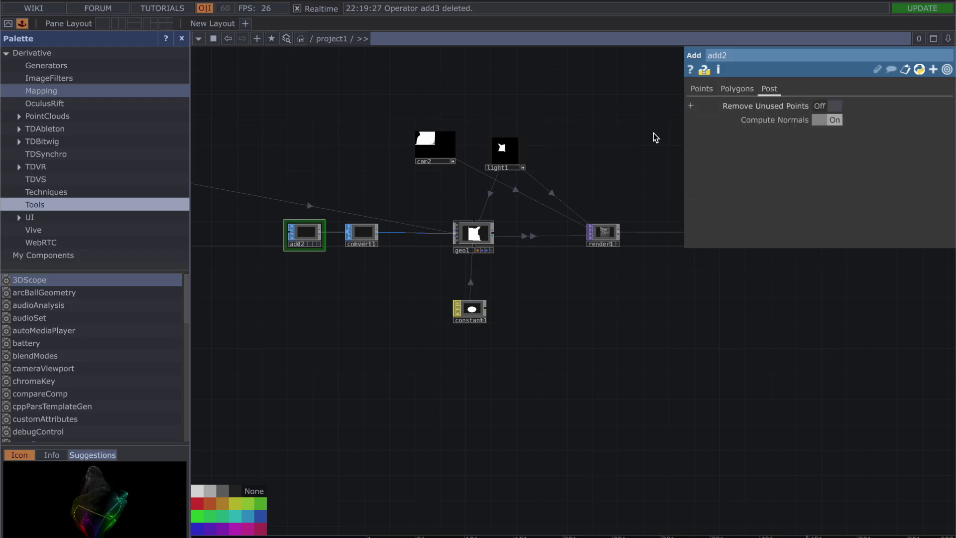
pyautogui.click(358, 229)
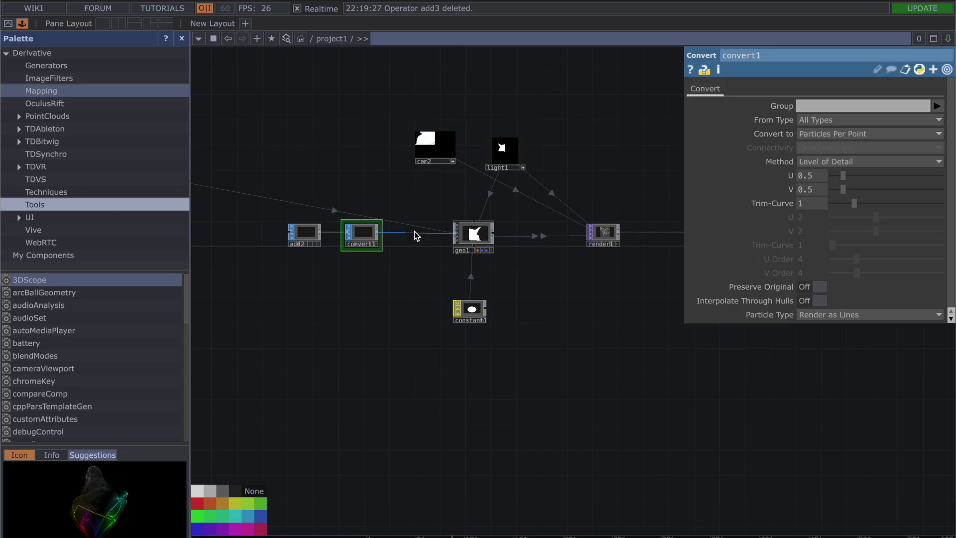
# Select geo1 and wire the output of convert1 into its SOP input.
pyautogui.click(475, 233)
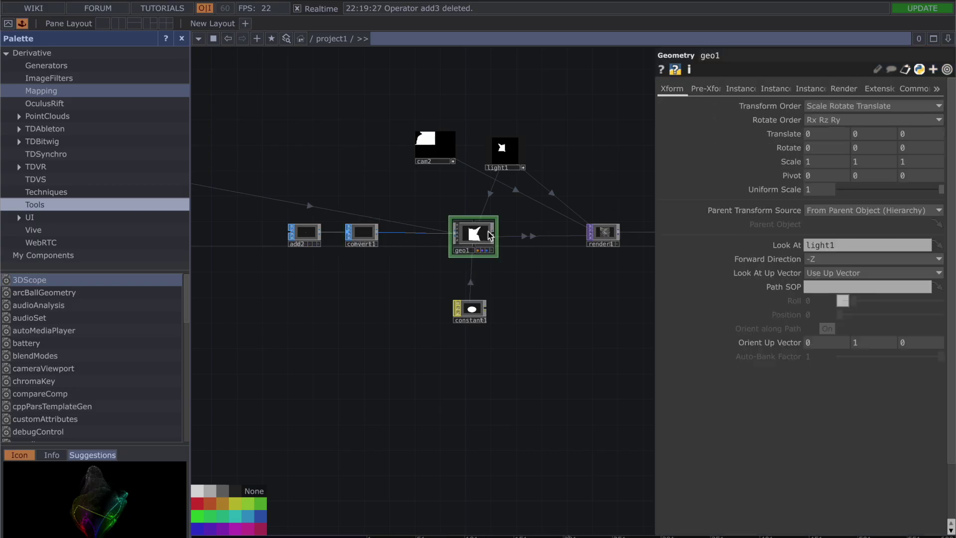
pyautogui.scroll(3, 419, 273)
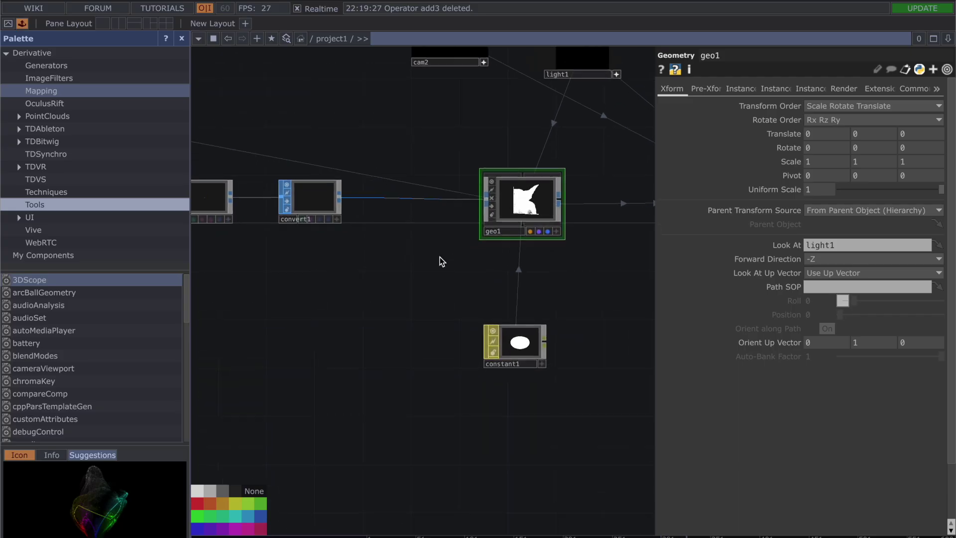
pyautogui.moveTo(415, 250); pyautogui.dragTo(348, 250)
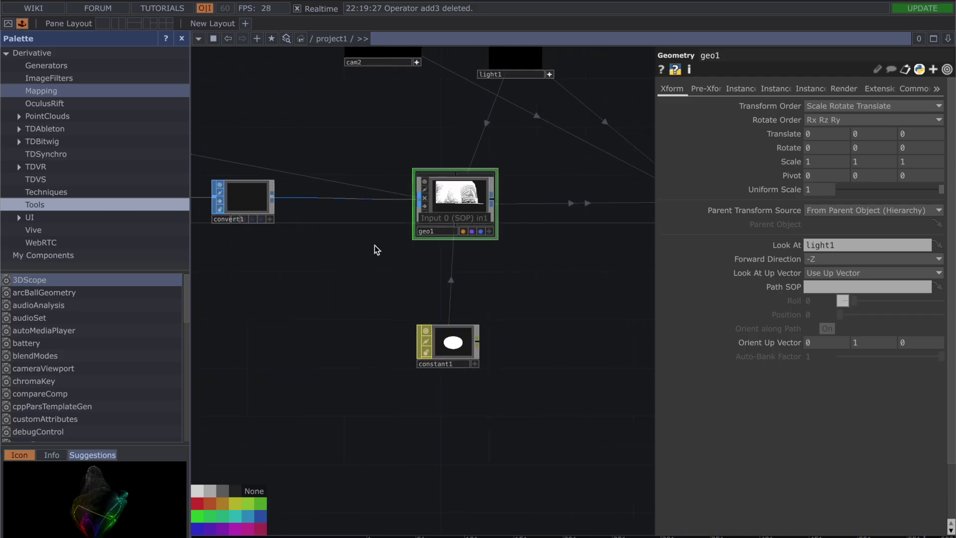
pyautogui.rightClick(324, 314)
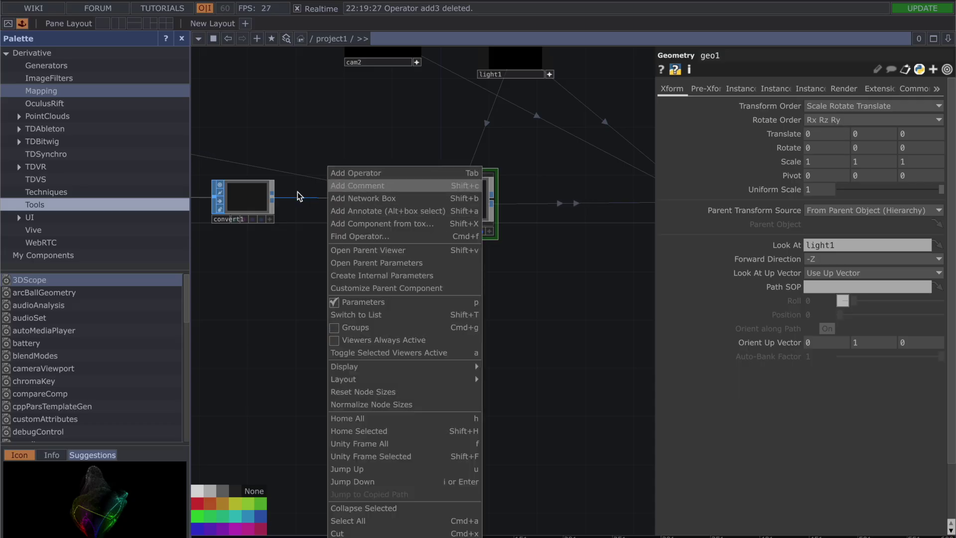
pyautogui.click(281, 220)
pyautogui.click(272, 199)
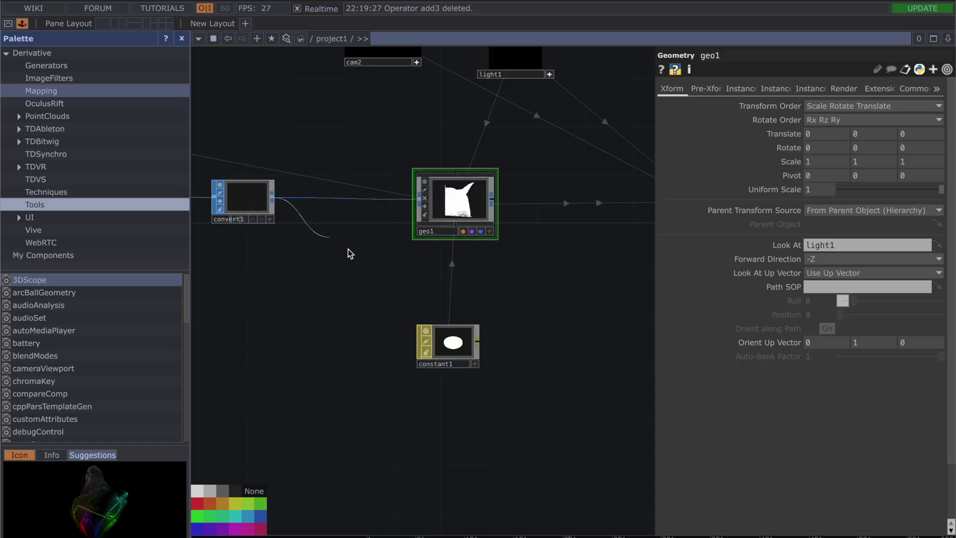
pyautogui.click(414, 211)
# Inspect geo1 and convert1 up close and look over the SOP operators available for adding.
pyautogui.scroll(5, 534, 261)
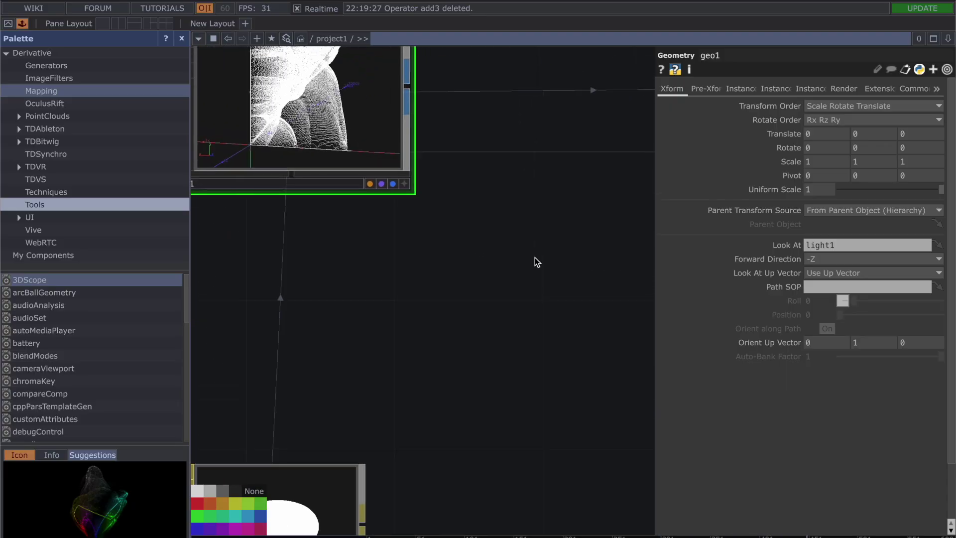
pyautogui.scroll(-5, 485, 282)
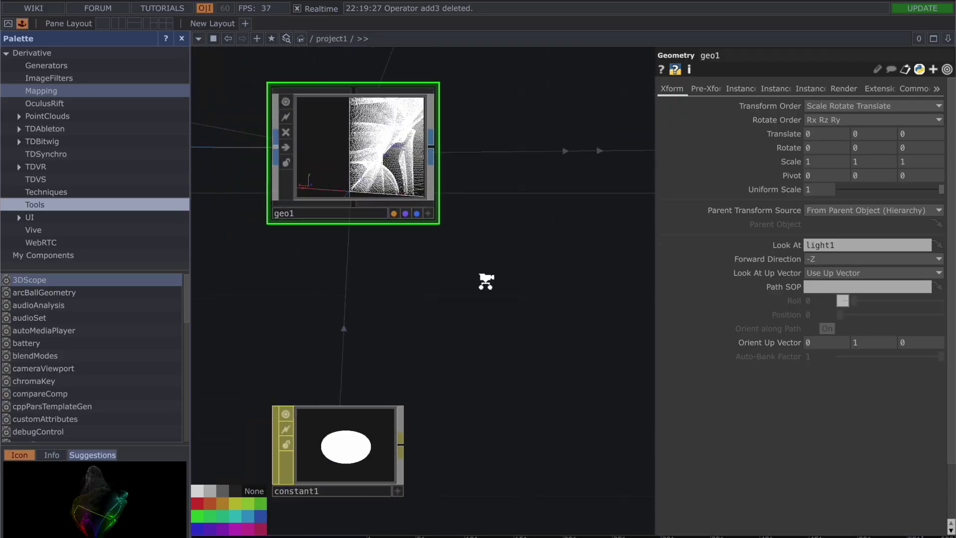
pyautogui.scroll(-2, 511, 305)
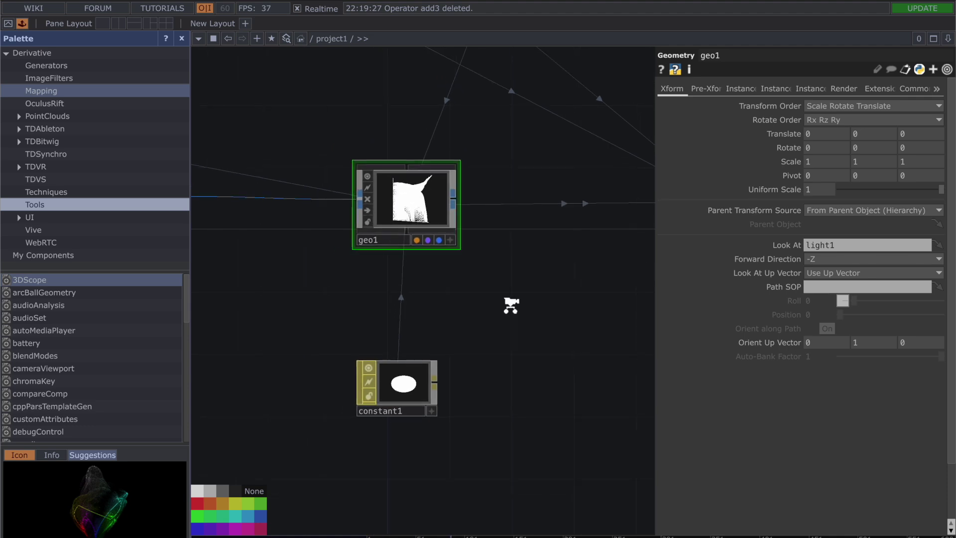
pyautogui.scroll(-2, 488, 335)
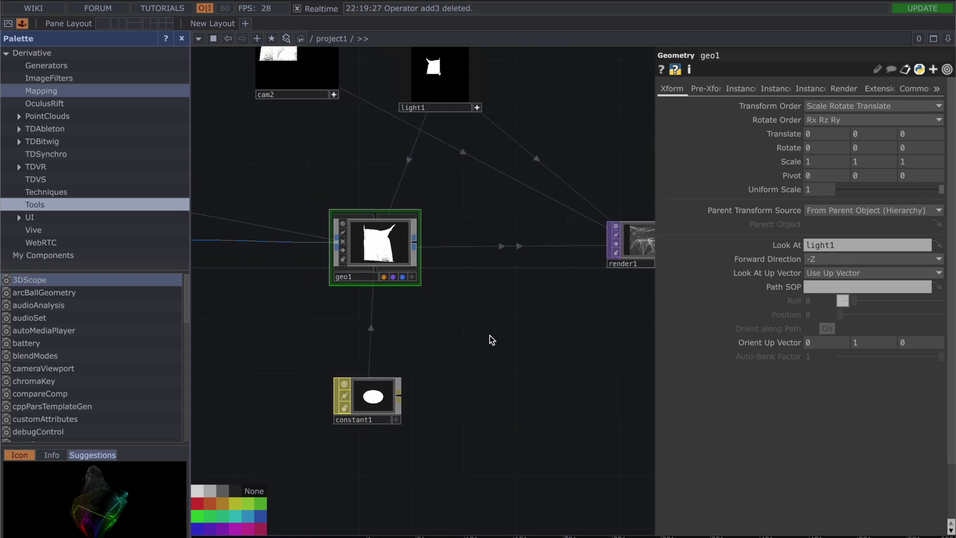
pyautogui.moveTo(488, 335); pyautogui.dragTo(490, 365)
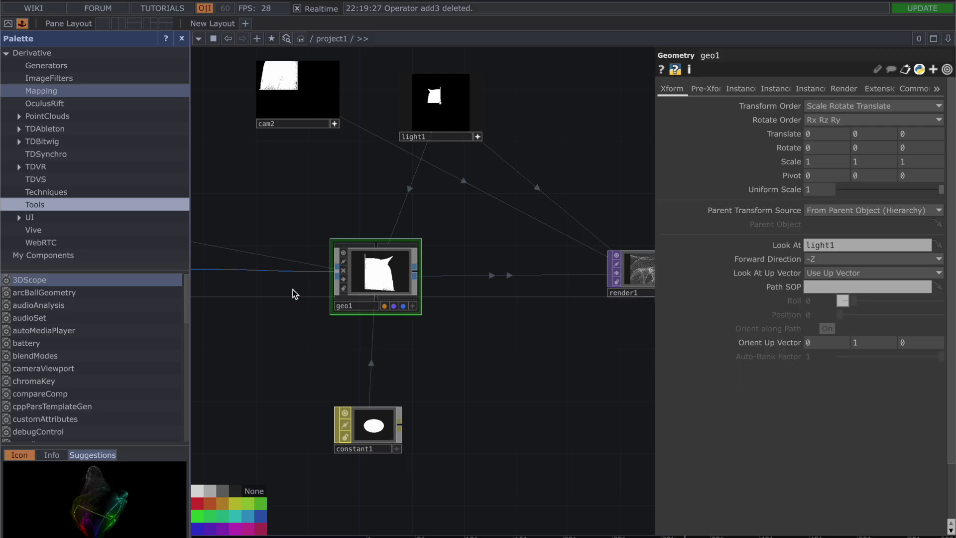
pyautogui.moveTo(291, 357); pyautogui.dragTo(458, 357)
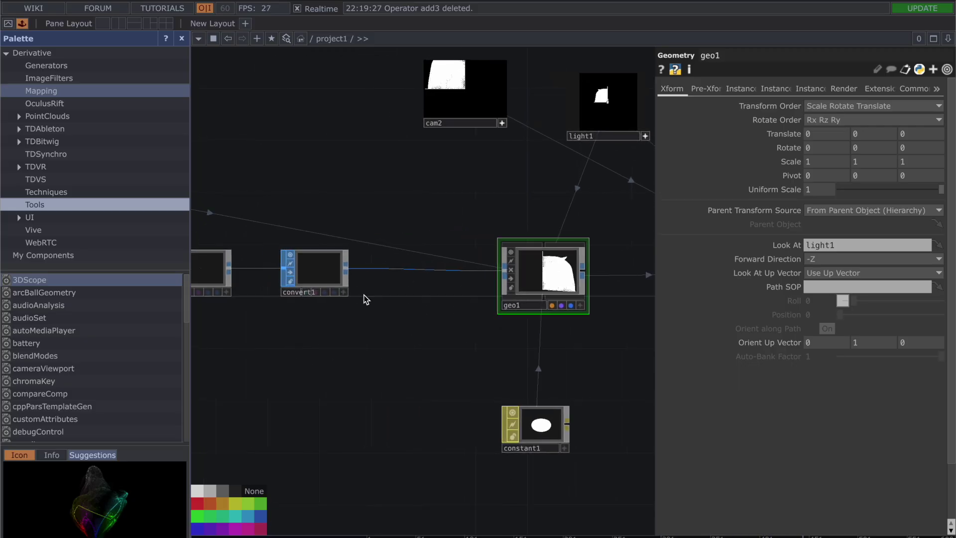
pyautogui.click(322, 280)
pyautogui.rightClick(327, 388)
pyautogui.click(375, 173)
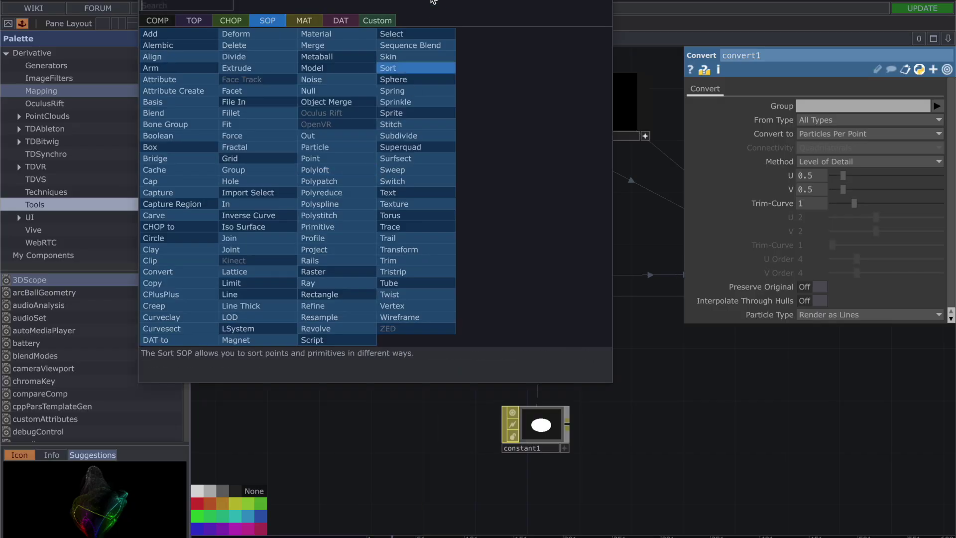
pyautogui.click(343, 458)
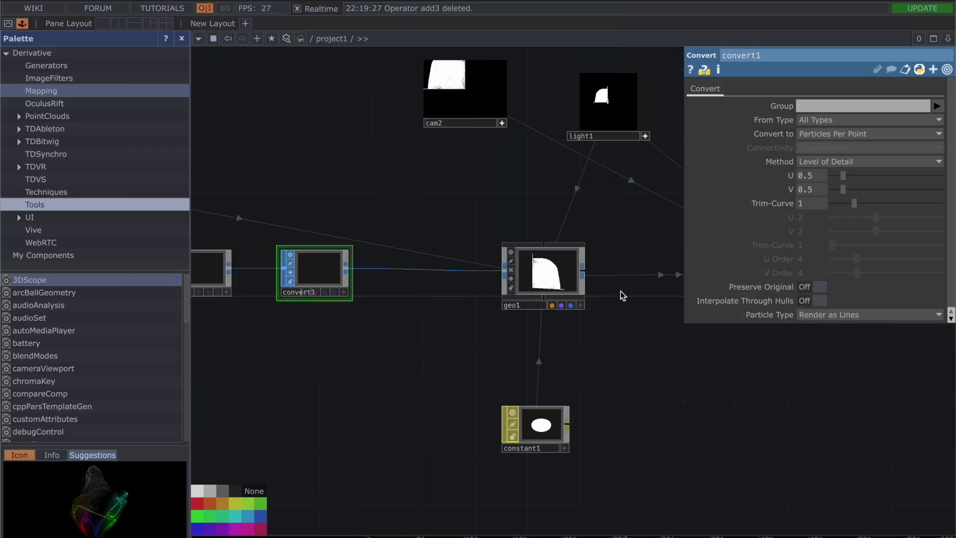
# Select constant1, add another Constant MAT beside it as a demonstration, and delete it again.
pyautogui.scroll(3, 675, 415)
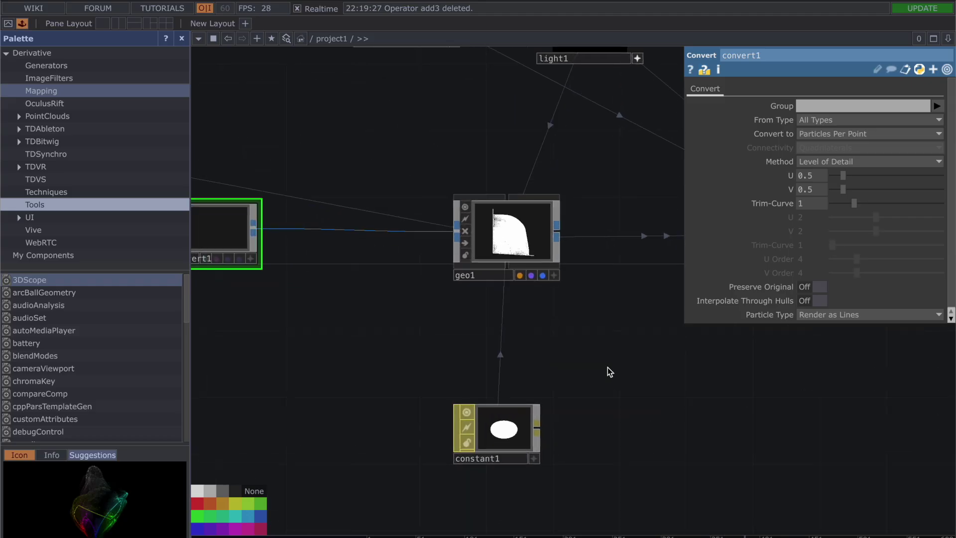
pyautogui.moveTo(529, 345); pyautogui.dragTo(409, 327)
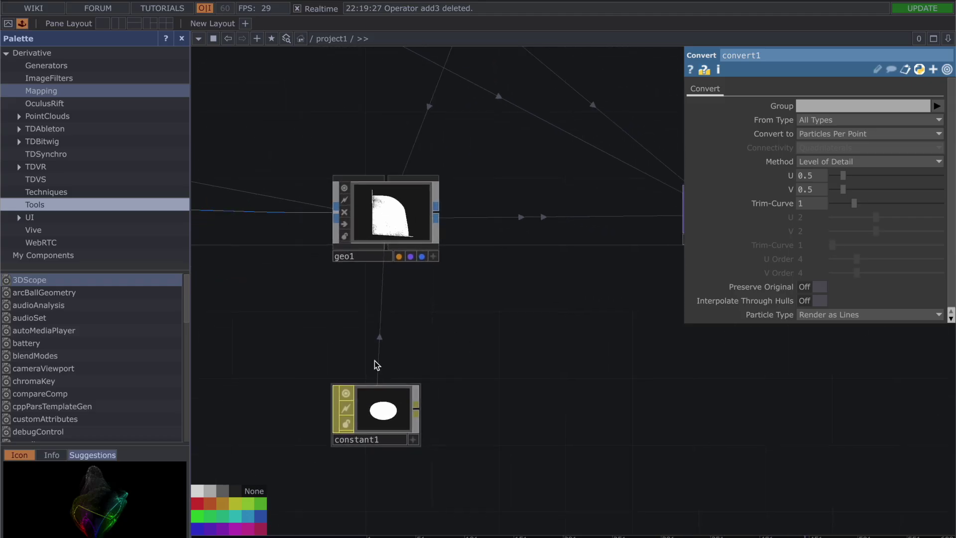
pyautogui.click(387, 417)
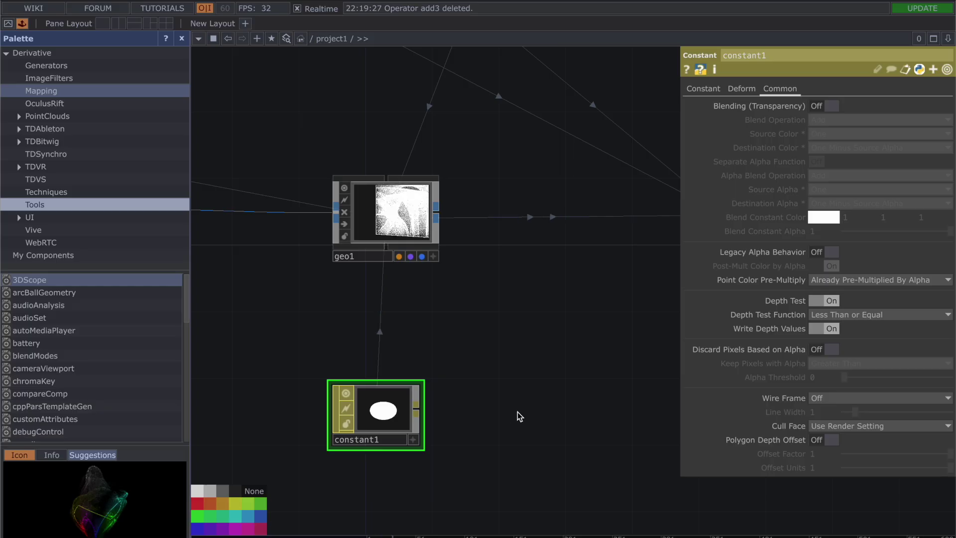
pyautogui.rightClick(503, 413)
pyautogui.click(551, 175)
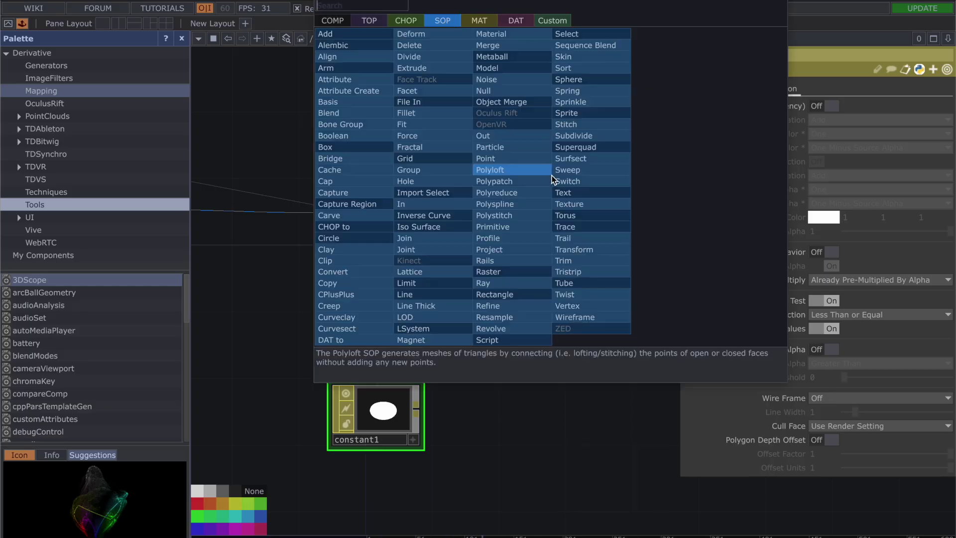
pyautogui.click(476, 23)
pyautogui.click(373, 33)
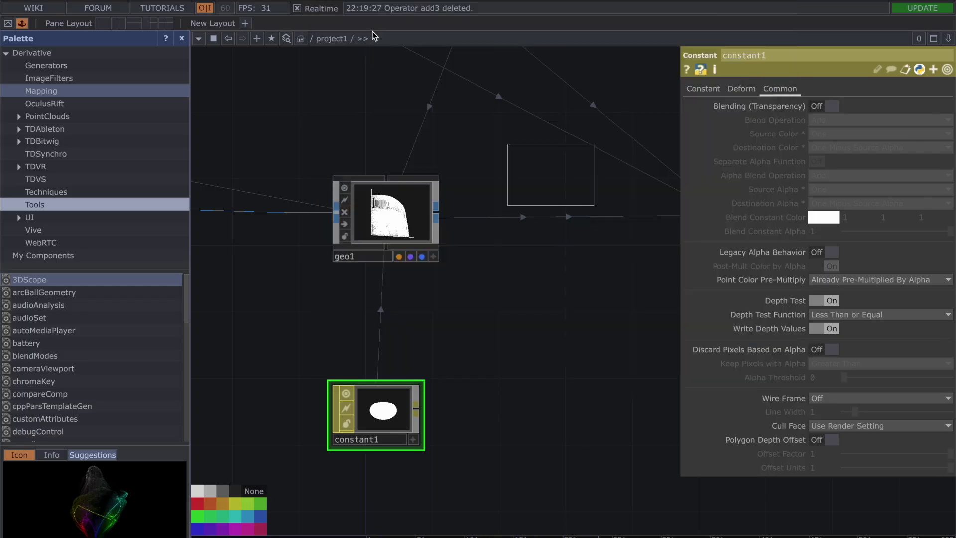
pyautogui.click(506, 402)
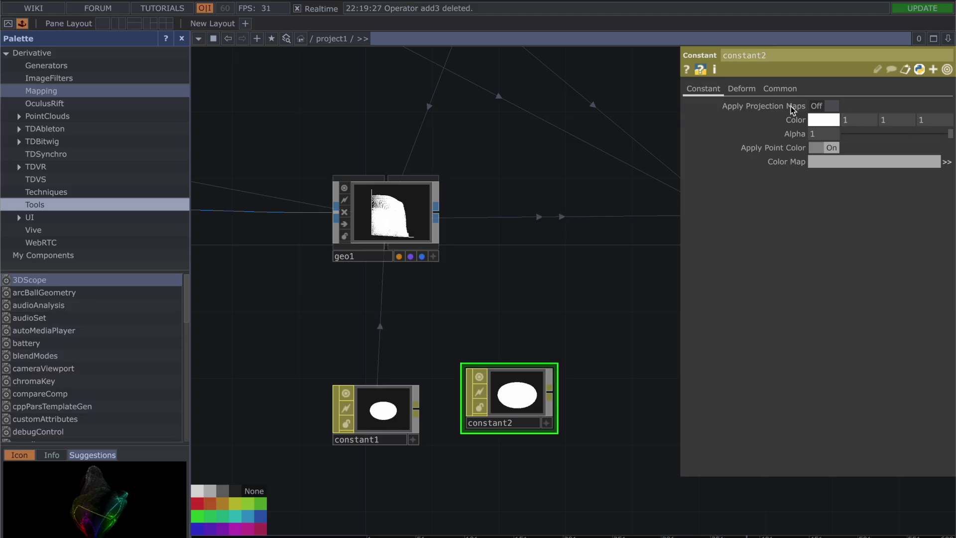
pyautogui.moveTo(526, 396)
pyautogui.mouseDown()
pyautogui.moveTo(398, 241)
pyautogui.moveTo(516, 412)
pyautogui.mouseUp()
pyautogui.press('Delete')
# Assign constant1 to geo1 as its Material parameter.
pyautogui.moveTo(382, 410); pyautogui.dragTo(396, 220)
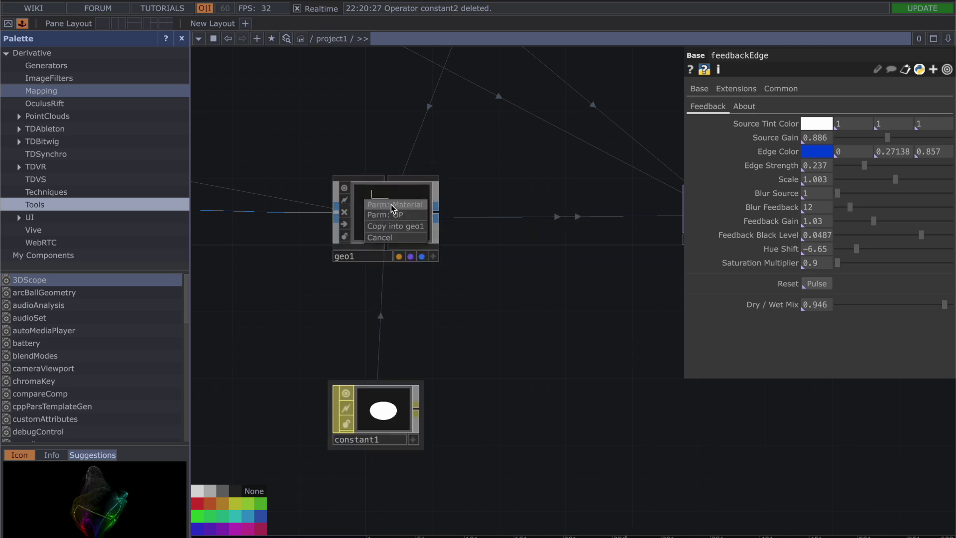
pyautogui.click(395, 205)
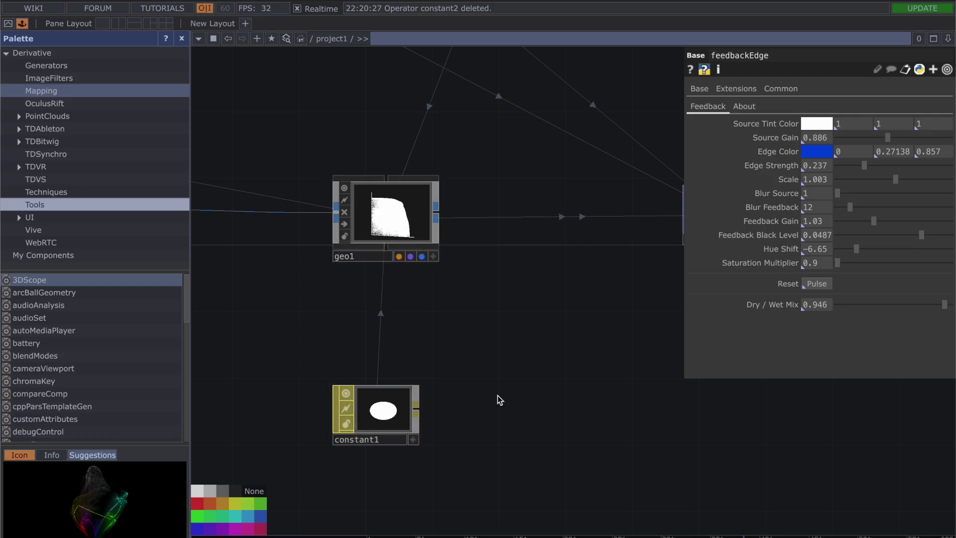
pyautogui.moveTo(497, 395); pyautogui.dragTo(512, 412)
# Examine cam2 and light1 above geo1 and look over the COMP operators available for adding.
pyautogui.moveTo(512, 279); pyautogui.dragTo(518, 422)
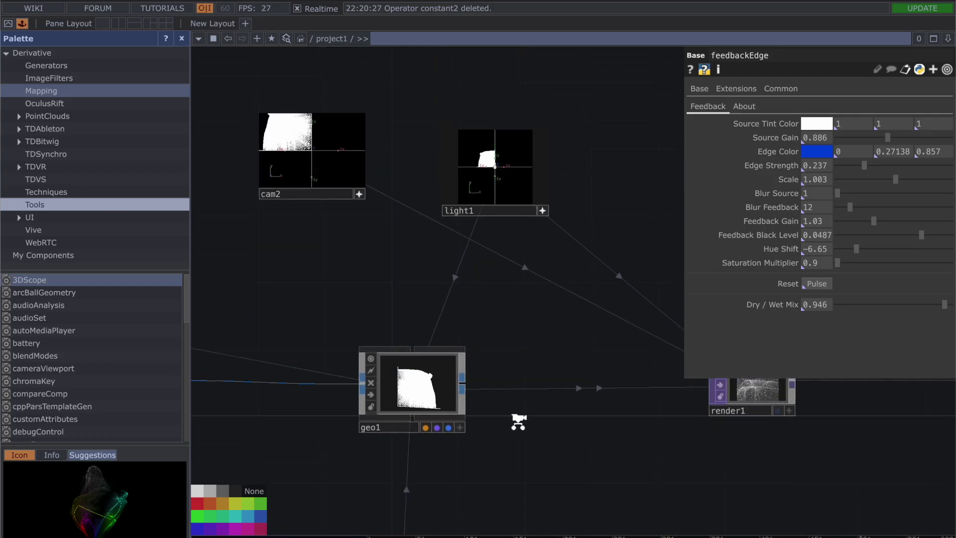
pyautogui.scroll(-3, 517, 424)
pyautogui.moveTo(418, 335); pyautogui.dragTo(390, 292)
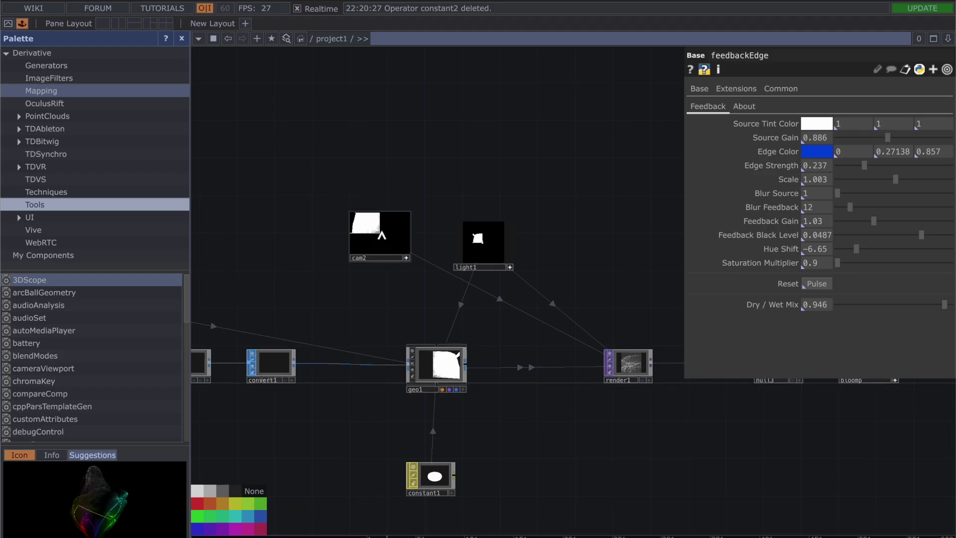
pyautogui.rightClick(358, 181)
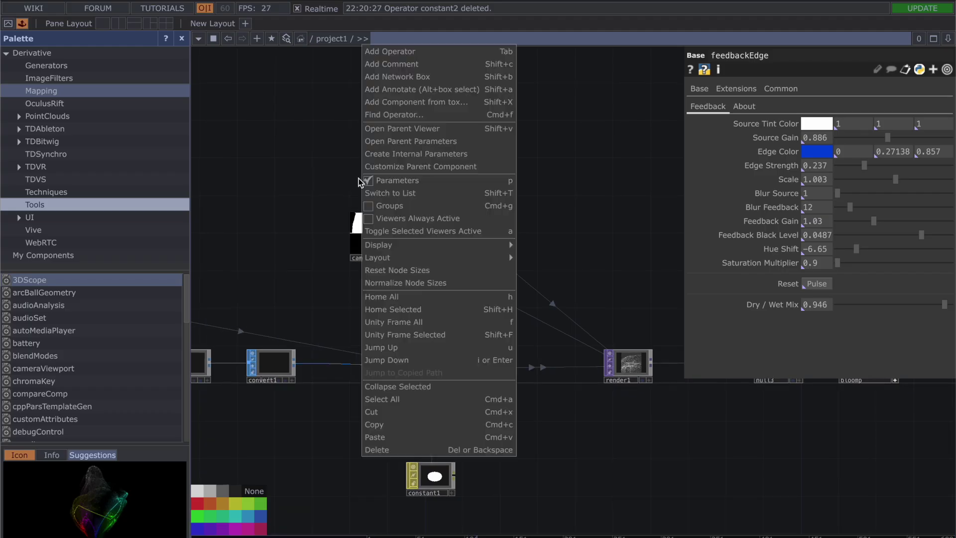
pyautogui.click(389, 52)
pyautogui.click(171, 21)
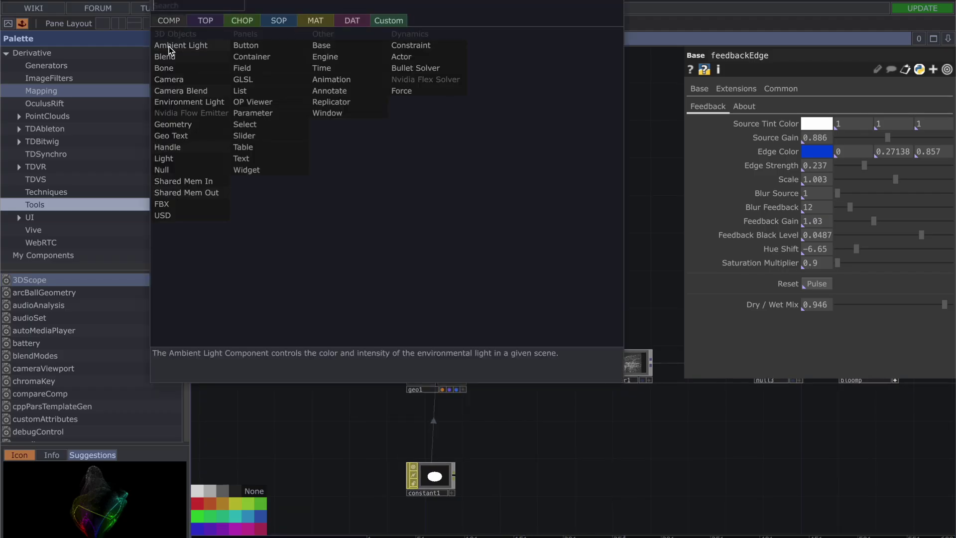
pyautogui.click(643, 189)
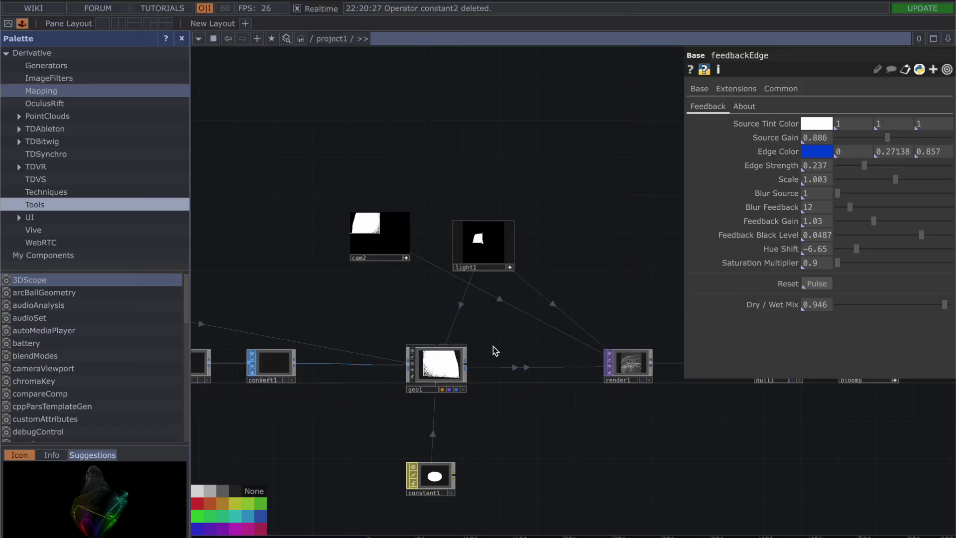
# Make light1's viewer active, select light1 and check its Xform parameters.
pyautogui.scroll(3, 494, 356)
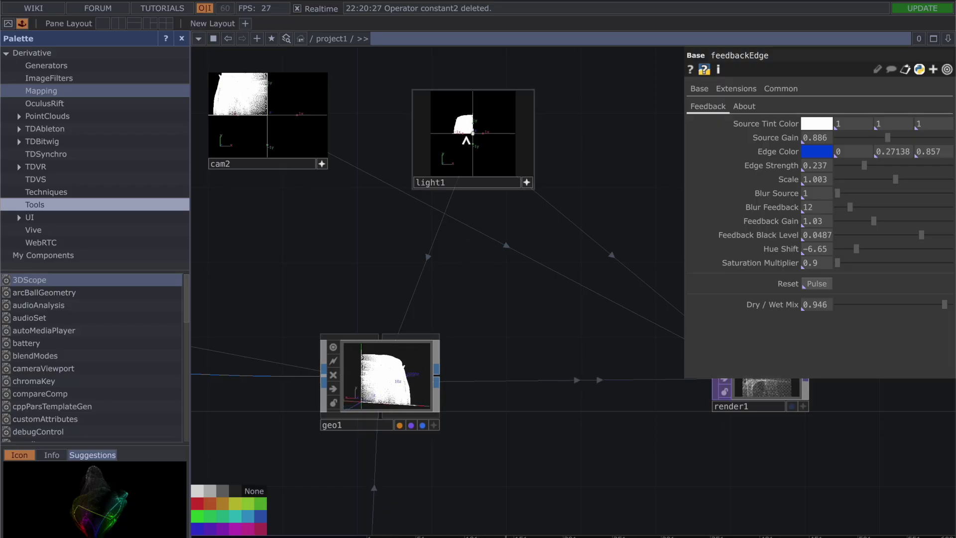
pyautogui.scroll(5, 466, 141)
pyautogui.click(527, 182)
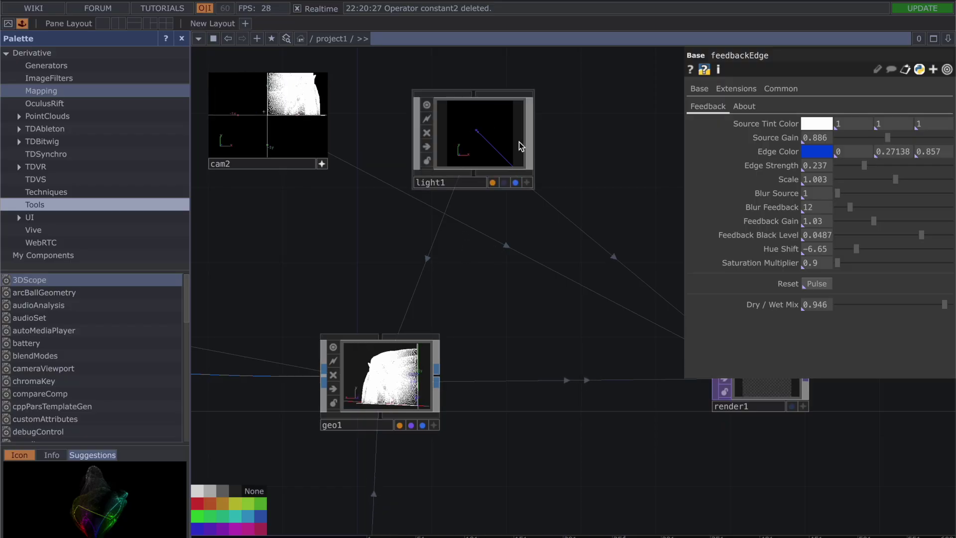
pyautogui.click(520, 146)
pyautogui.click(684, 89)
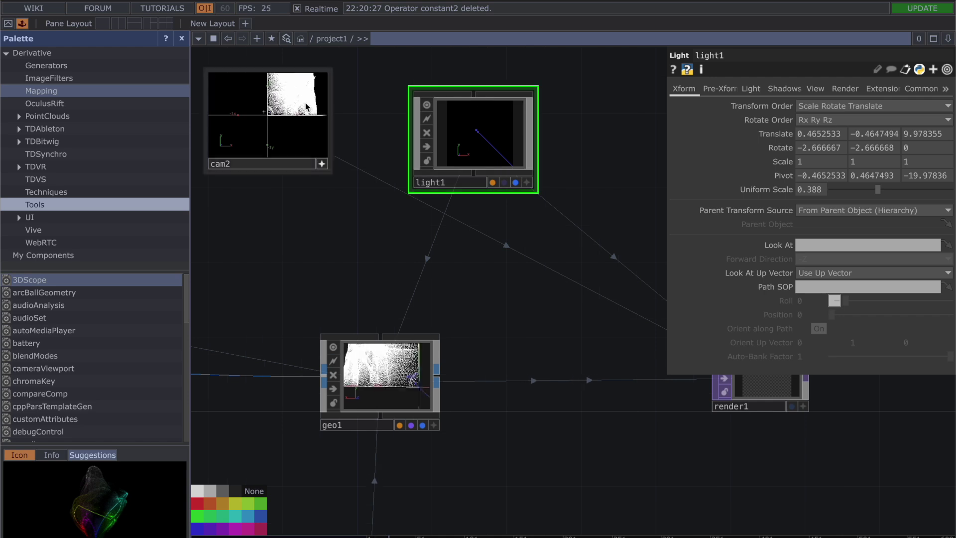
# Select render1 and check its resolution and other Common parameters.
pyautogui.scroll(-2, 584, 306)
pyautogui.moveTo(504, 392); pyautogui.dragTo(267, 314)
pyautogui.click(502, 271)
pyautogui.scroll(-3, 531, 355)
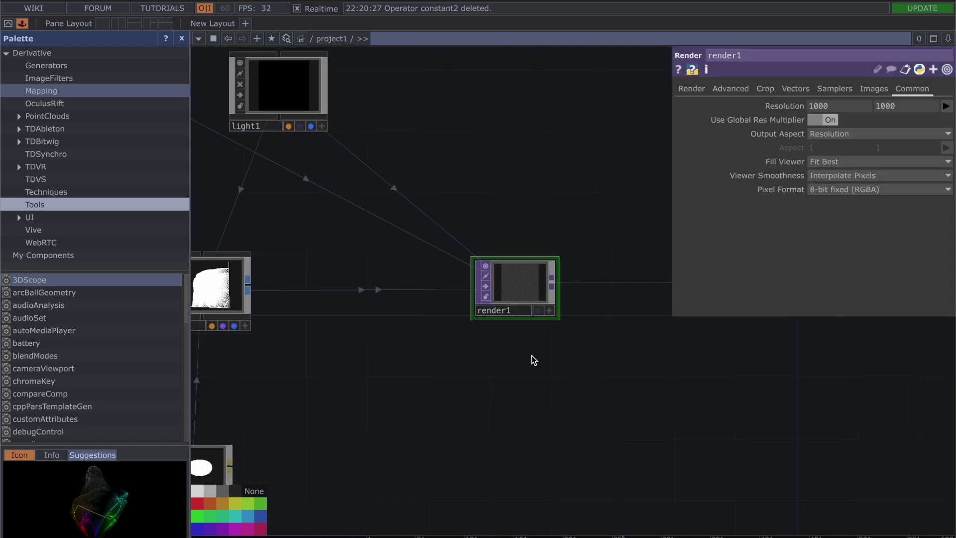
pyautogui.rightClick(510, 386)
pyautogui.click(550, 129)
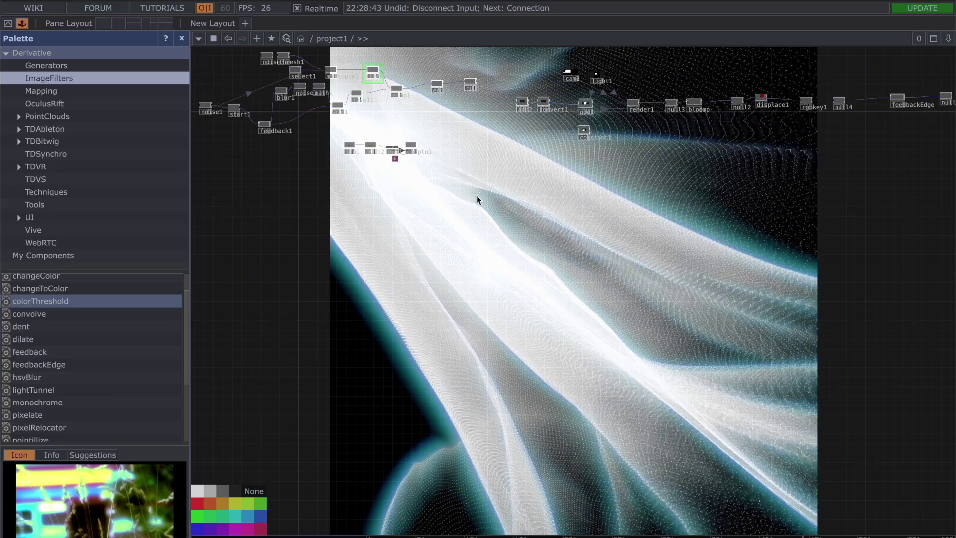
# Select geo1, show its parameters and check the Instance settings, including the Translate OP and its channels.
pyautogui.click(584, 104)
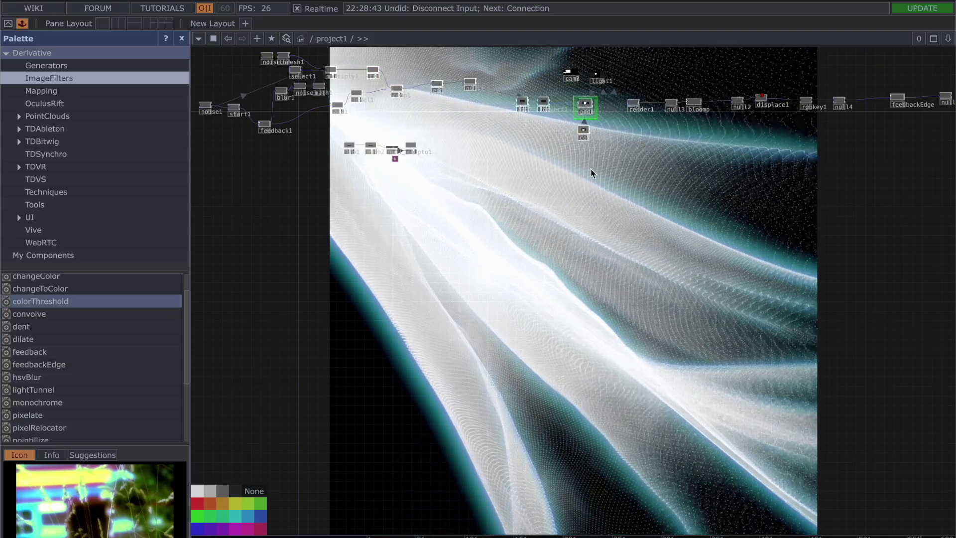
pyautogui.press('p')
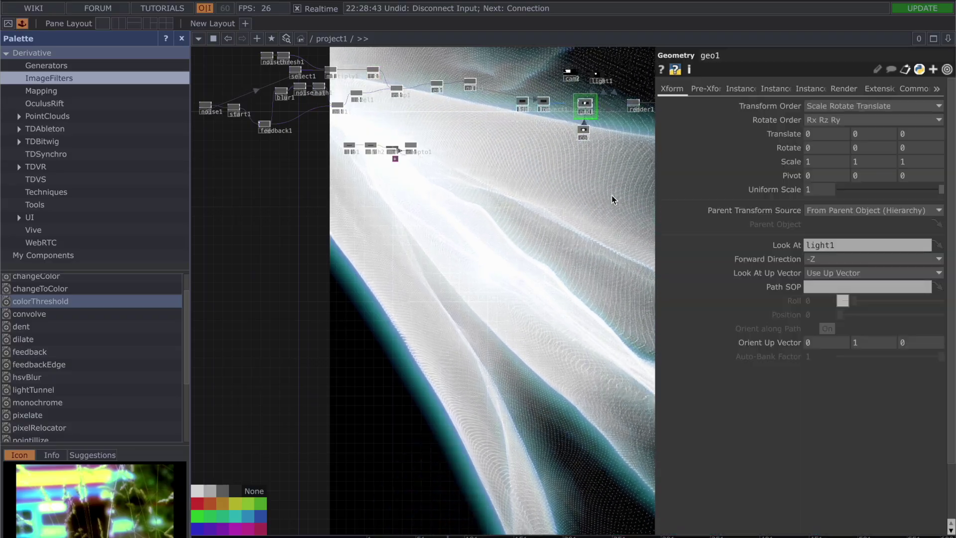
pyautogui.moveTo(610, 199); pyautogui.dragTo(542, 261)
pyautogui.scroll(4, 542, 261)
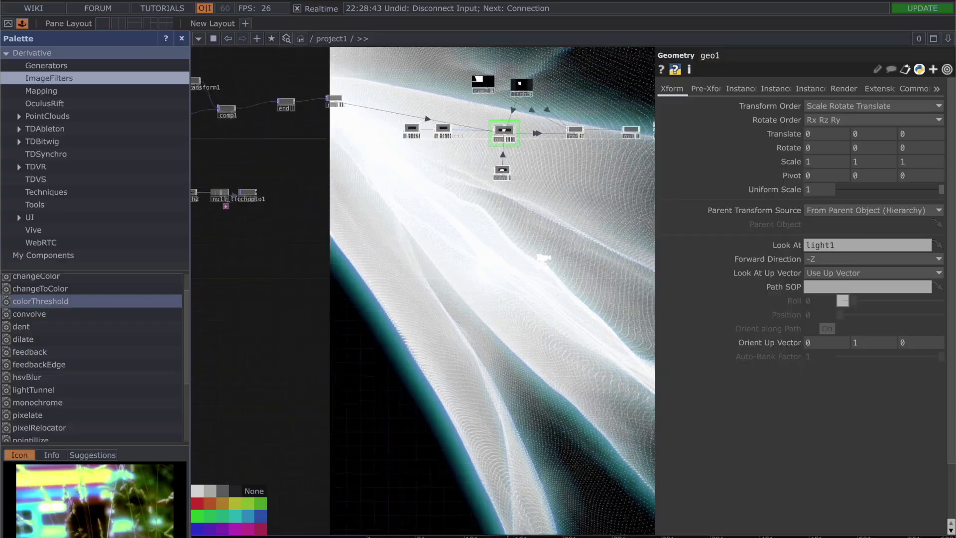
pyautogui.click(738, 91)
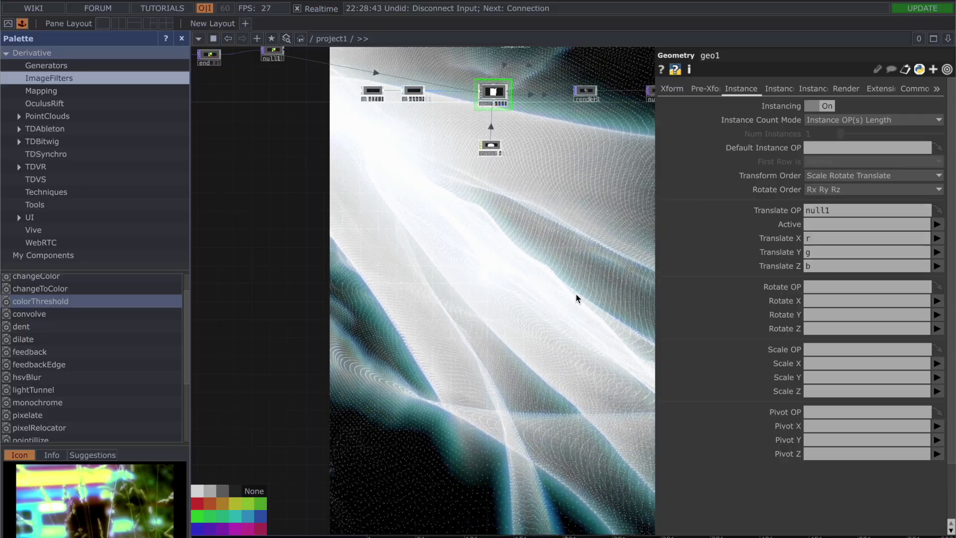
# Hide geo1's parameters and look over the whole network against the rendered background.
pyautogui.scroll(-8, 577, 298)
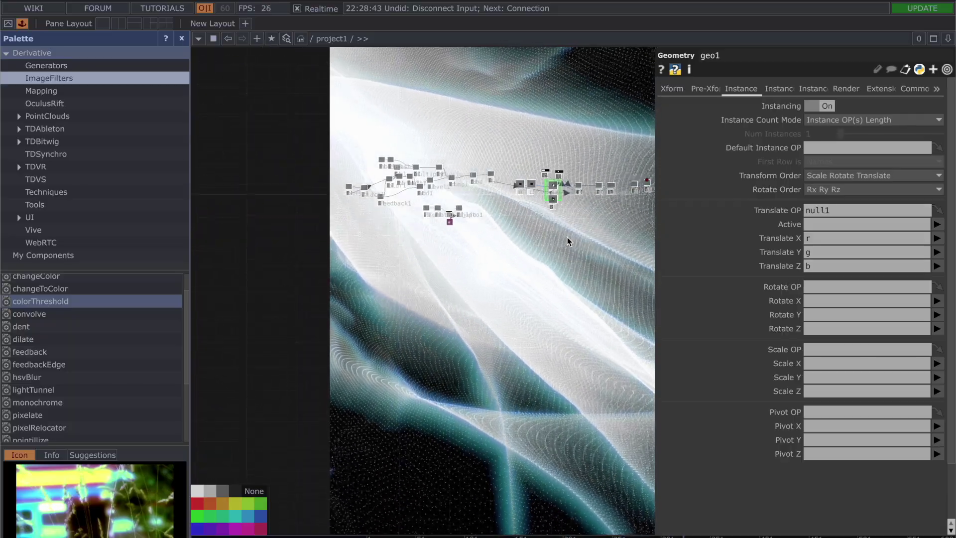
pyautogui.press('p')
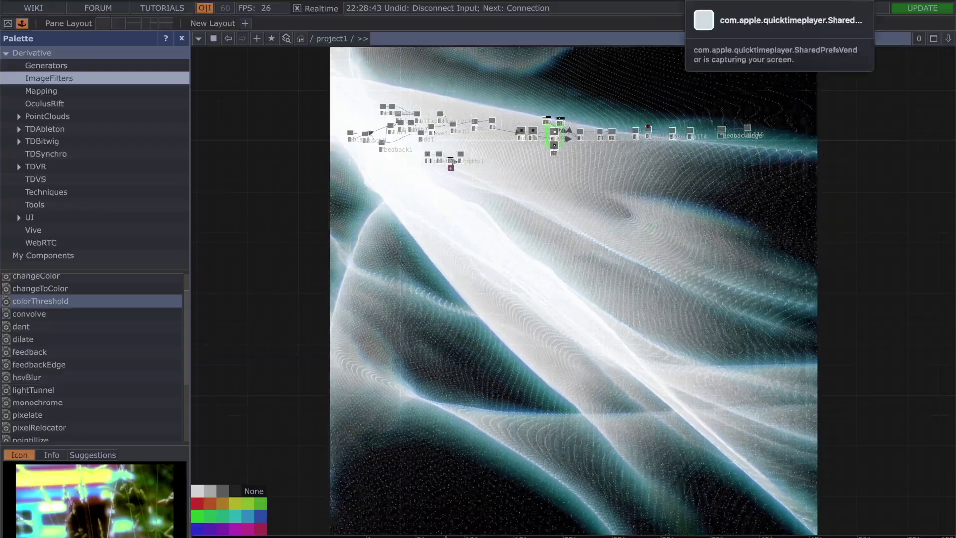
pyautogui.click(55, 1)
pyautogui.click(488, 363)
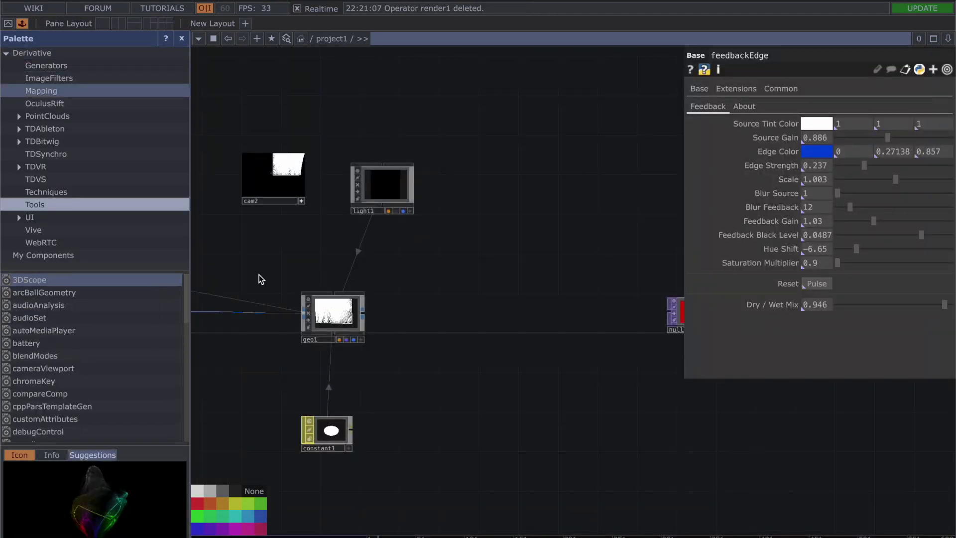
# Move light1 farther away from cam2 in the area above geo1.
pyautogui.moveTo(384, 205); pyautogui.dragTo(440, 202)
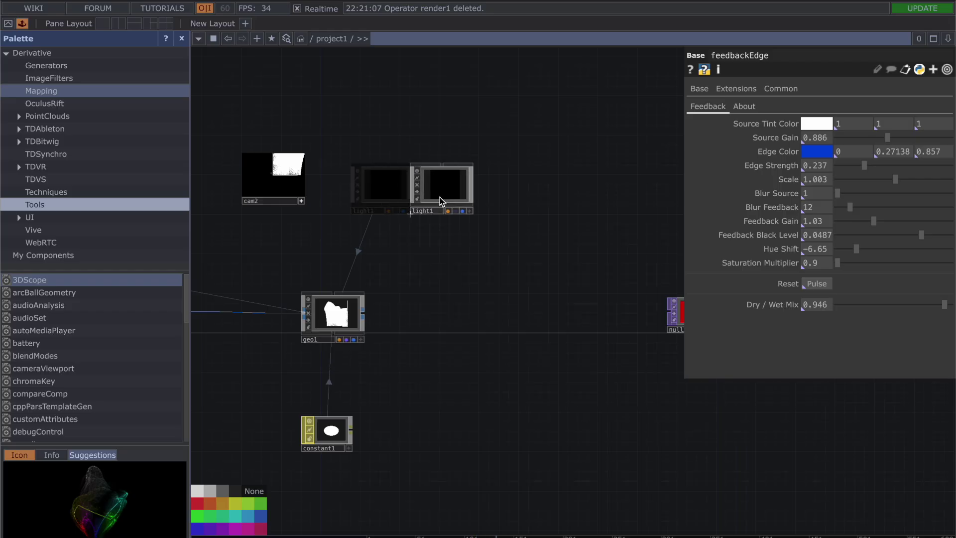
pyautogui.scroll(5, 401, 243)
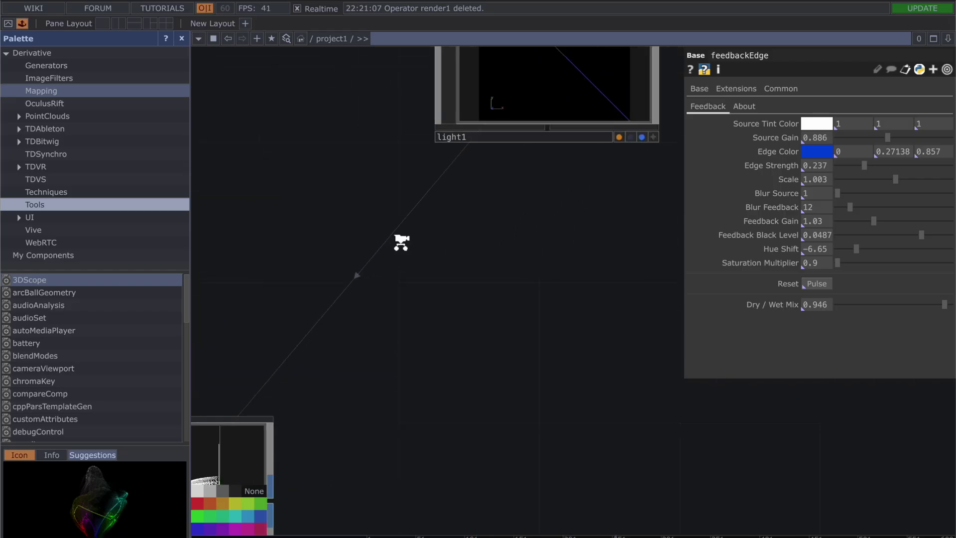
pyautogui.scroll(-2, 402, 246)
pyautogui.moveTo(388, 379); pyautogui.dragTo(490, 292, button='middle')
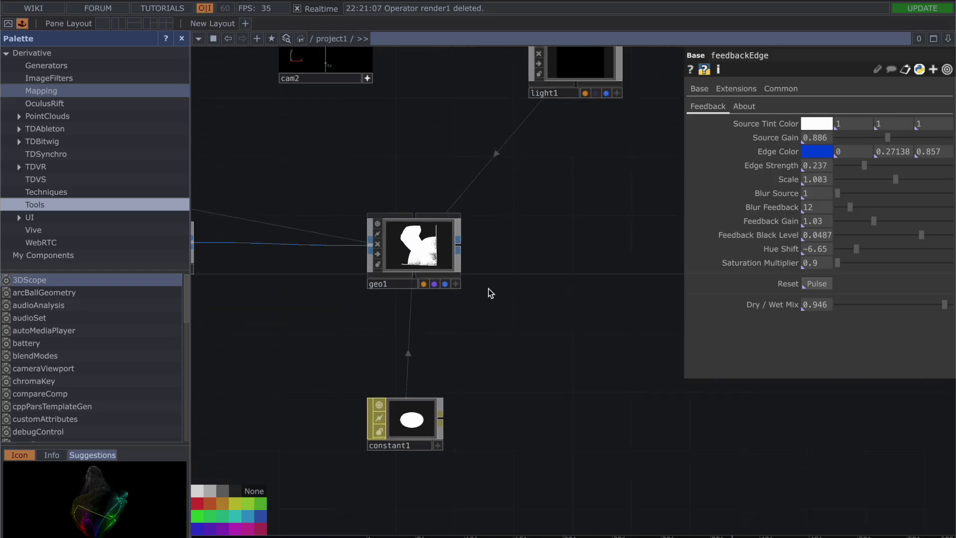
pyautogui.scroll(-3, 488, 289)
pyautogui.moveTo(568, 313); pyautogui.dragTo(476, 317)
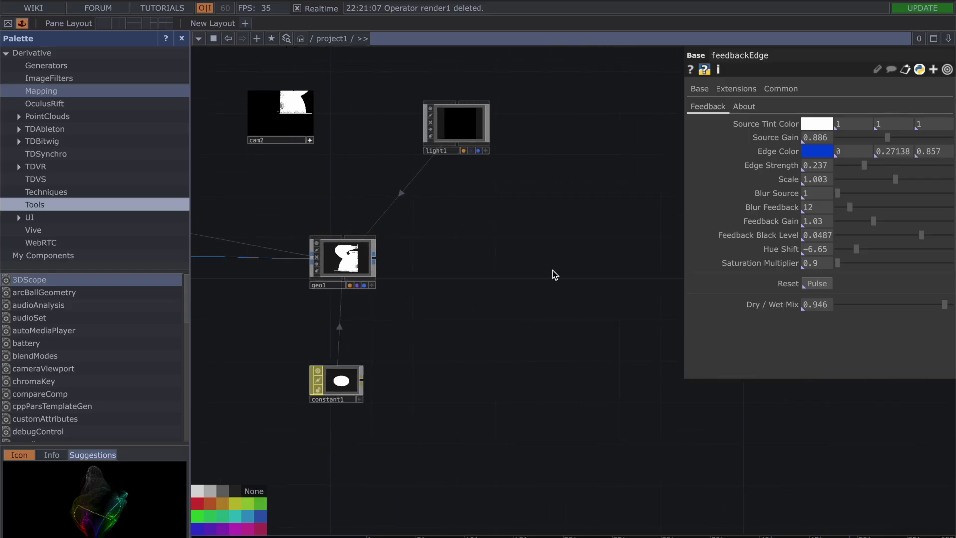
# Add a Render TOP beside geo1 using cam2 as its camera and feed it into null3.
pyautogui.rightClick(531, 265)
pyautogui.click(543, 135)
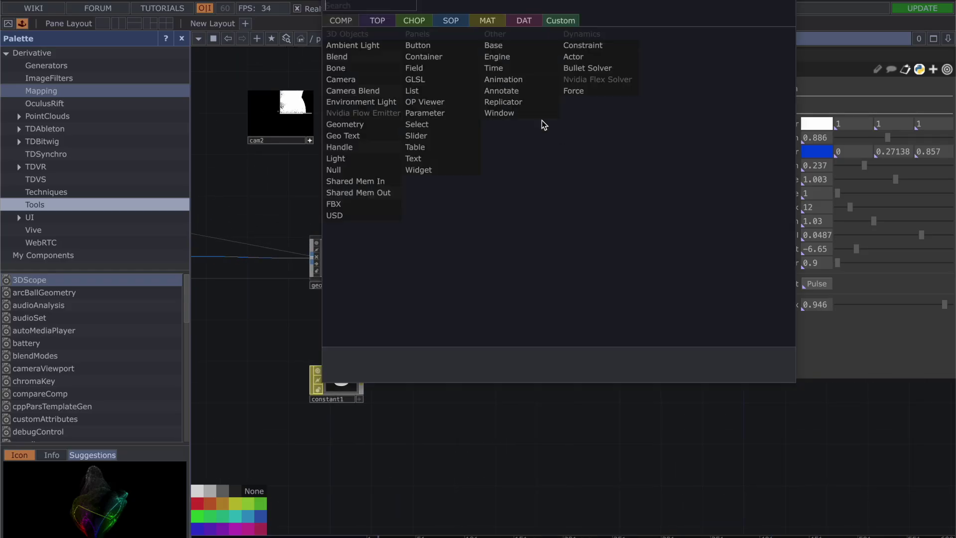
pyautogui.click(379, 21)
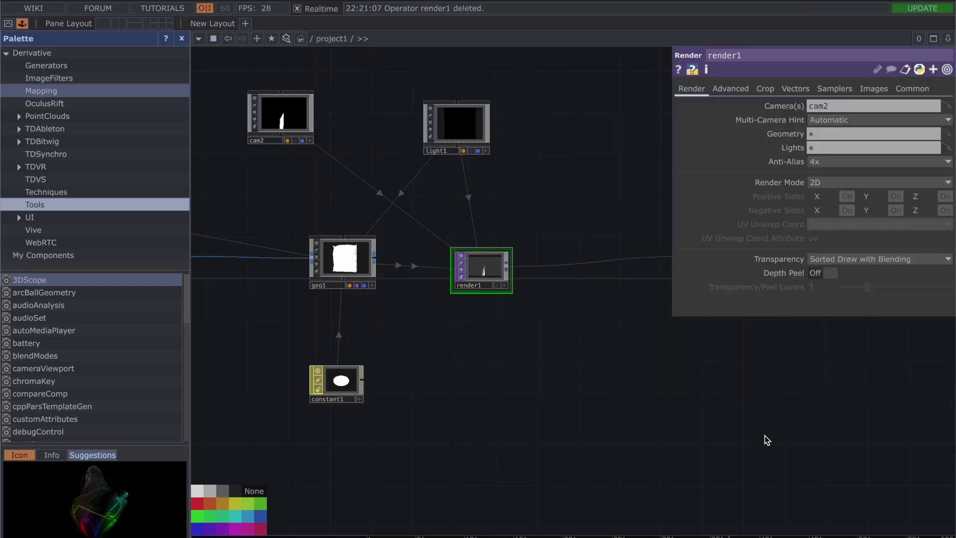
# Undo the creation of the new Render TOP, the move of light1 and the deletion of the original render1.
pyautogui.scroll(-2, 767, 440)
pyautogui.moveTo(682, 379); pyautogui.dragTo(530, 330)
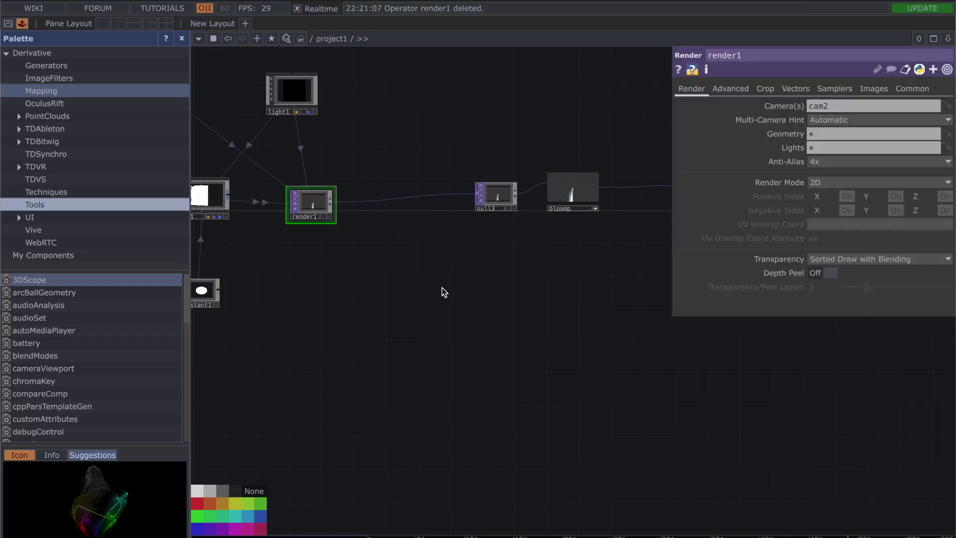
pyautogui.scroll(-2, 601, 334)
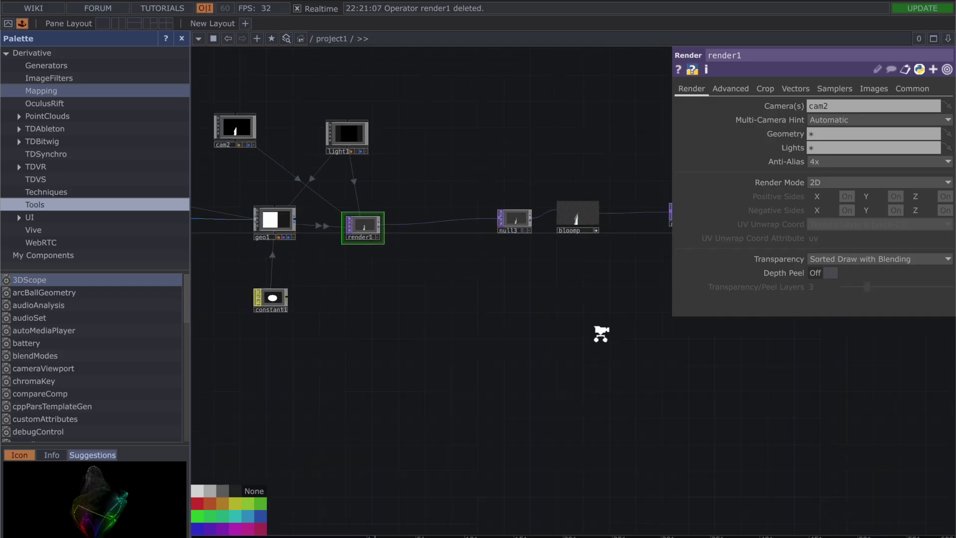
pyautogui.moveTo(779, 385); pyautogui.dragTo(852, 400)
pyautogui.scroll(5, 434, 294)
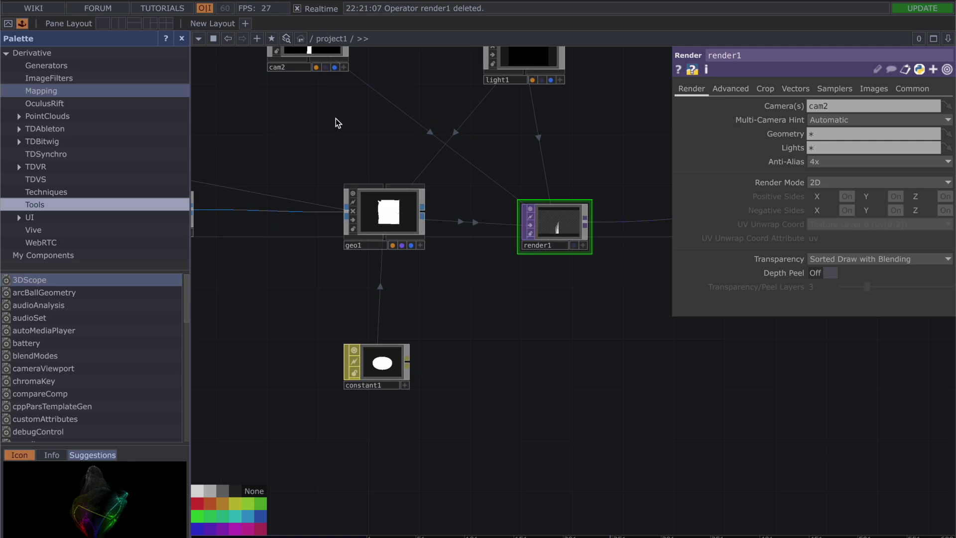
pyautogui.moveTo(342, 152); pyautogui.dragTo(355, 231)
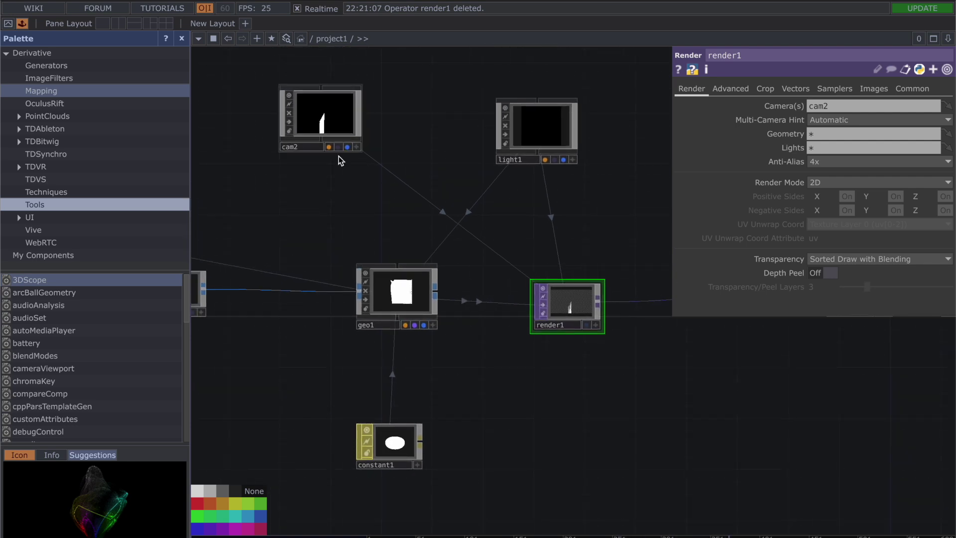
pyautogui.press('h')
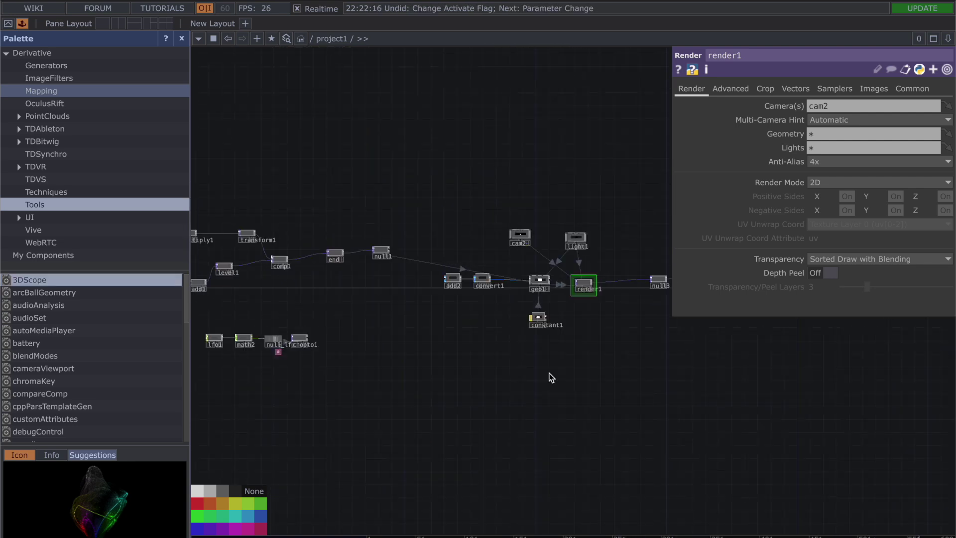
pyautogui.hotkey('ctrl', 'z')
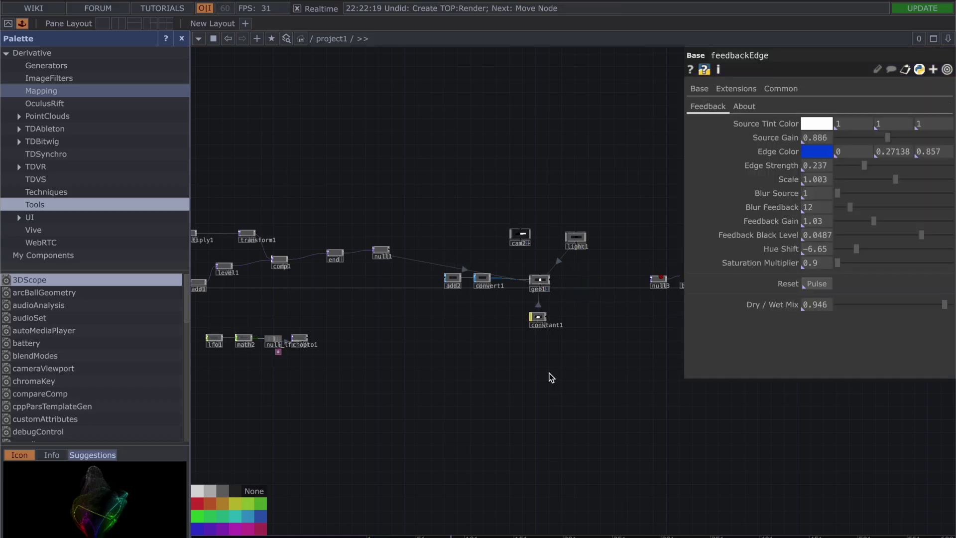
pyautogui.hotkey('ctrl', 'z')
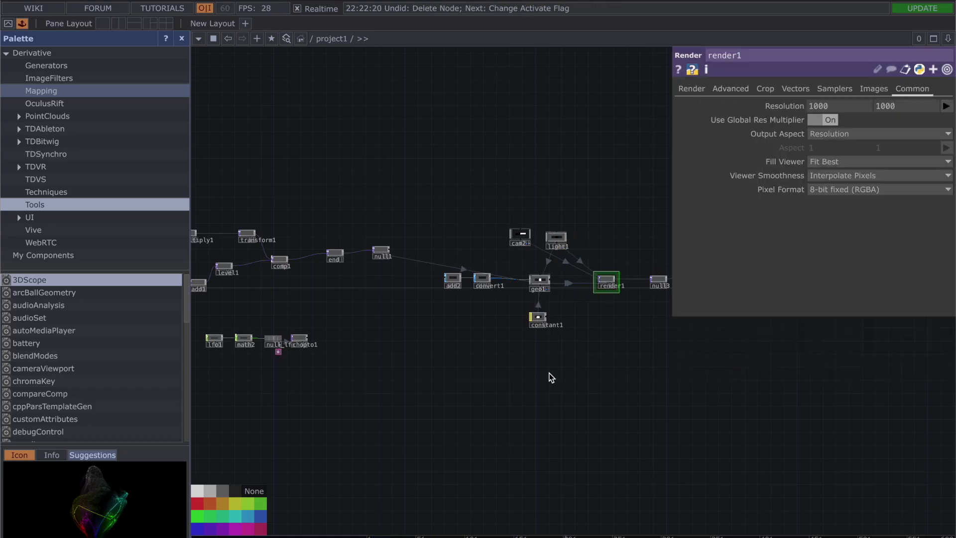
# Follow the chain from geo1 through render1, select null3 and preview its output in the network background.
pyautogui.scroll(5, 579, 339)
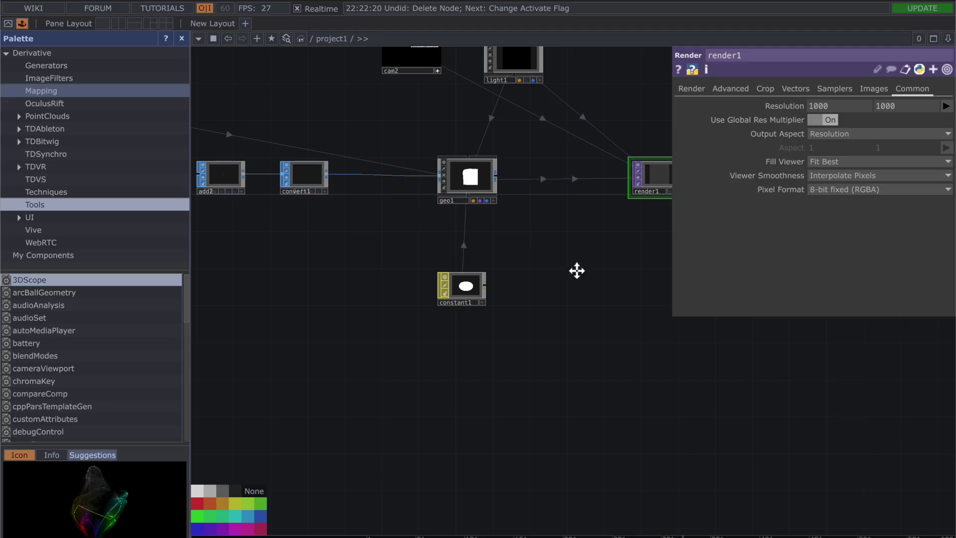
pyautogui.moveTo(576, 270); pyautogui.dragTo(538, 371)
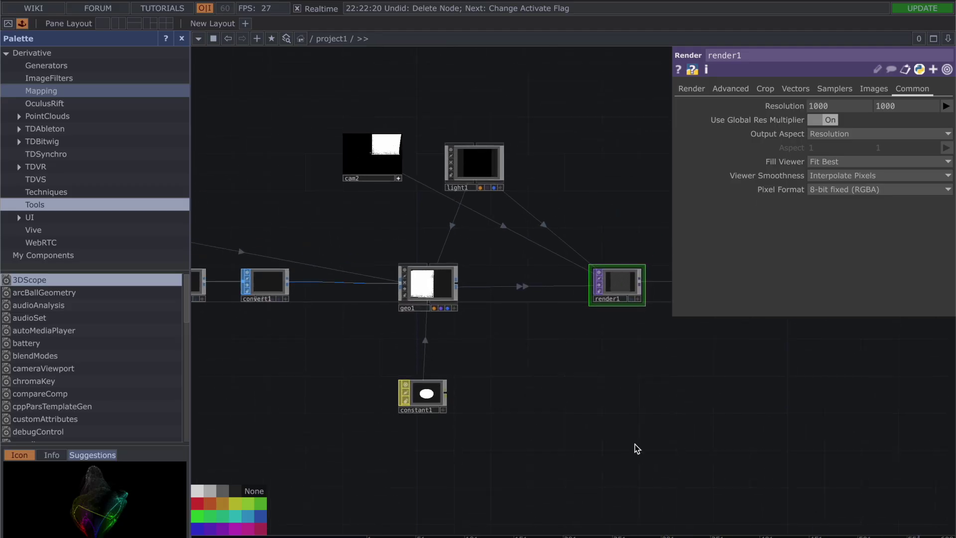
pyautogui.moveTo(793, 448); pyautogui.dragTo(651, 465)
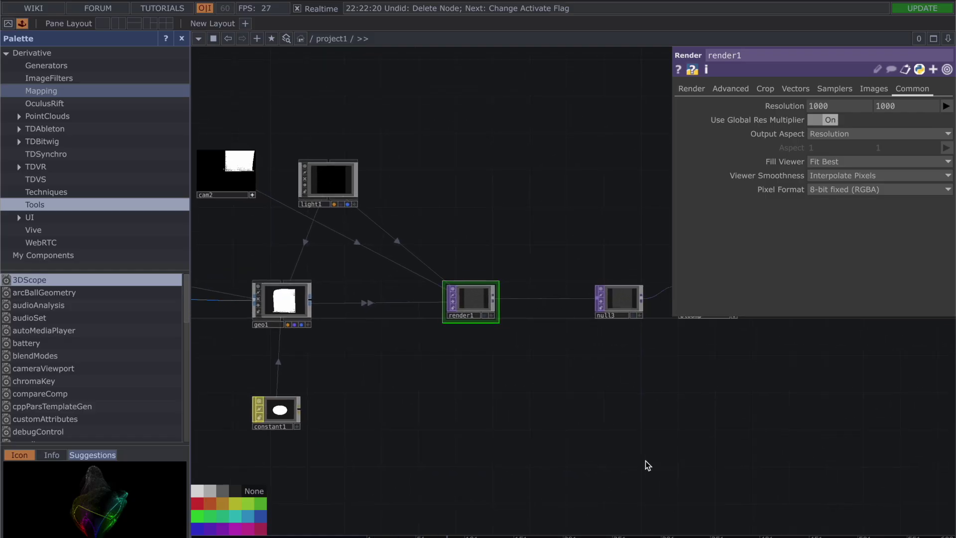
pyautogui.moveTo(736, 444); pyautogui.dragTo(544, 427)
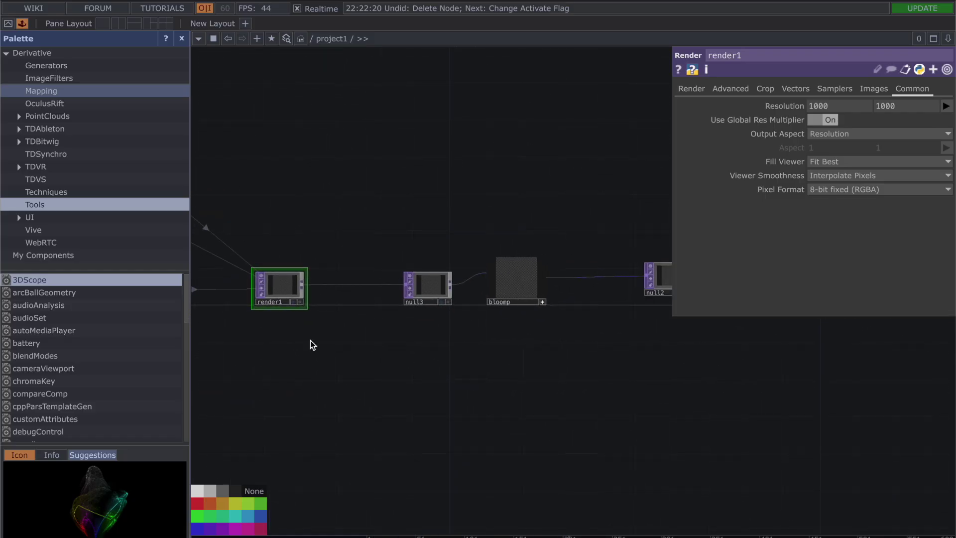
pyautogui.moveTo(311, 395); pyautogui.dragTo(461, 397)
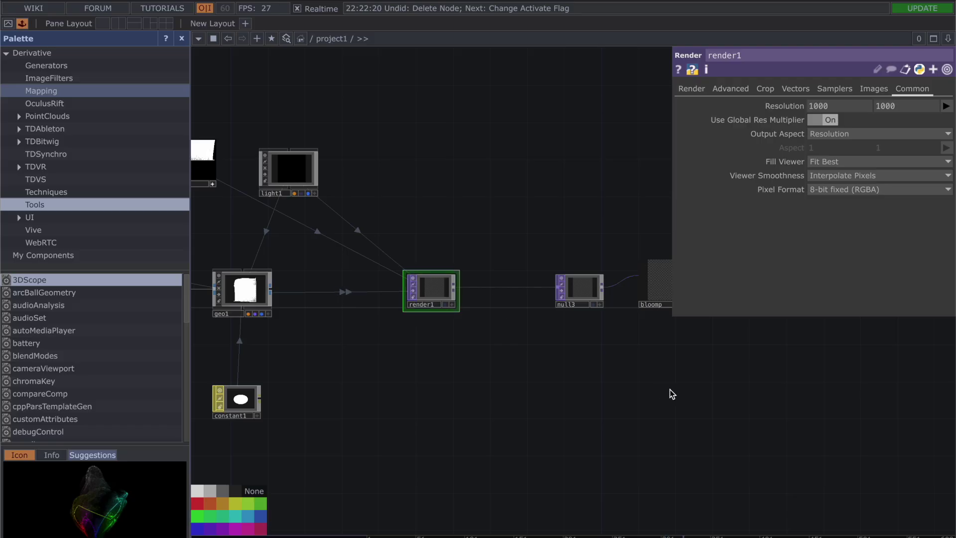
pyautogui.moveTo(672, 394); pyautogui.dragTo(523, 390)
pyautogui.click(443, 281)
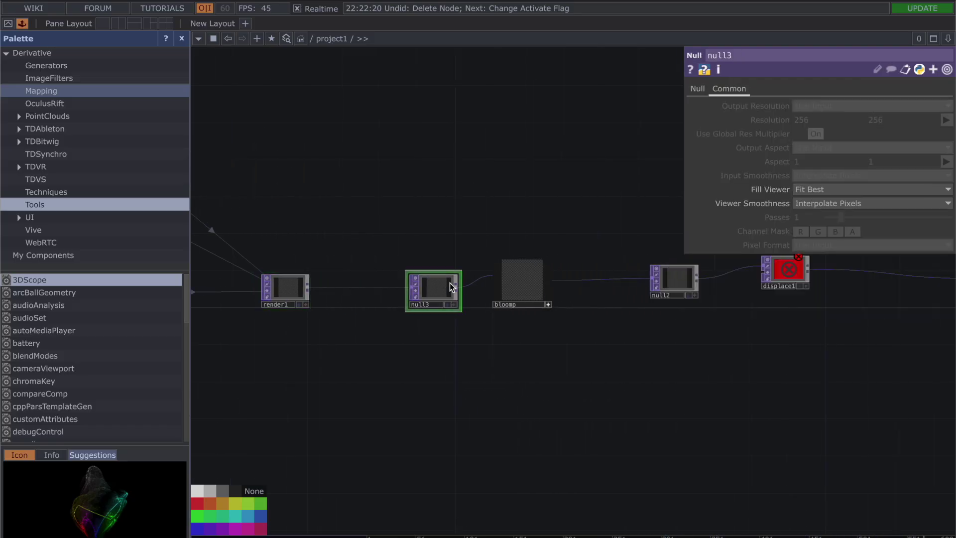
pyautogui.click(448, 305)
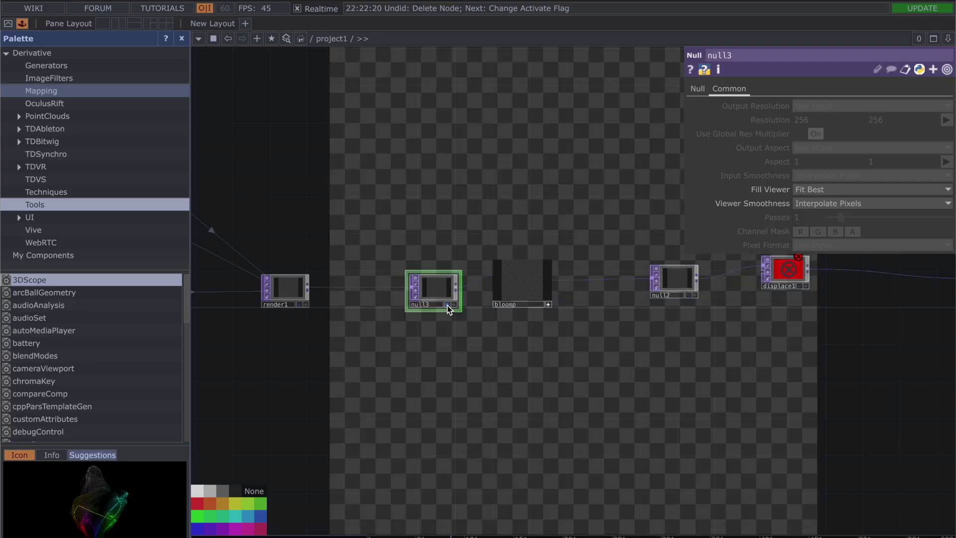
pyautogui.click(447, 306)
# Examine the post-processing chain from null3 through bloomp, displace1, rgbkey1 and feedbackEdge to null5.
pyautogui.scroll(-4, 799, 474)
pyautogui.moveTo(795, 440); pyautogui.dragTo(428, 373)
pyautogui.moveTo(830, 322); pyautogui.dragTo(142, 369)
pyautogui.scroll(6, 452, 329)
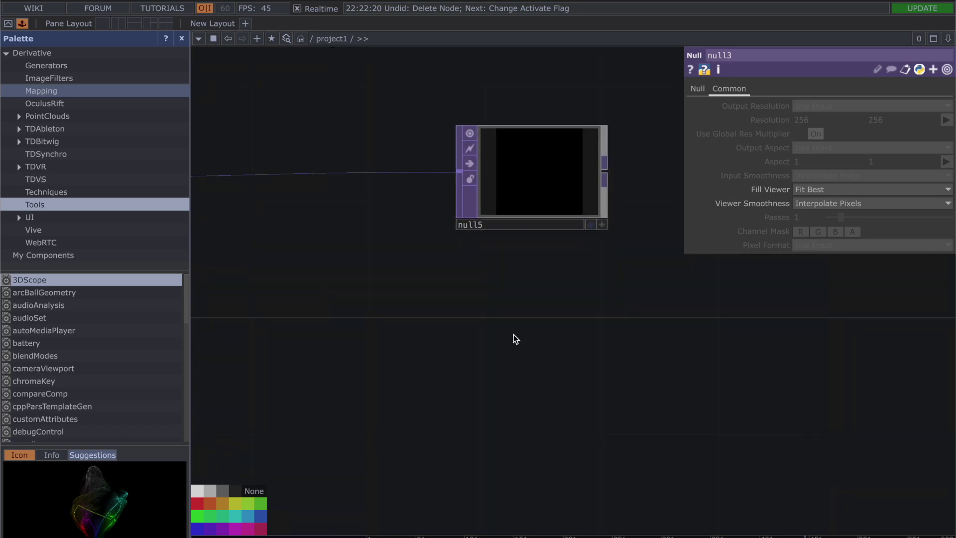
pyautogui.scroll(-4, 514, 333)
pyautogui.scroll(-1, 693, 339)
pyautogui.moveTo(692, 339); pyautogui.dragTo(902, 319)
pyautogui.scroll(-4, 448, 405)
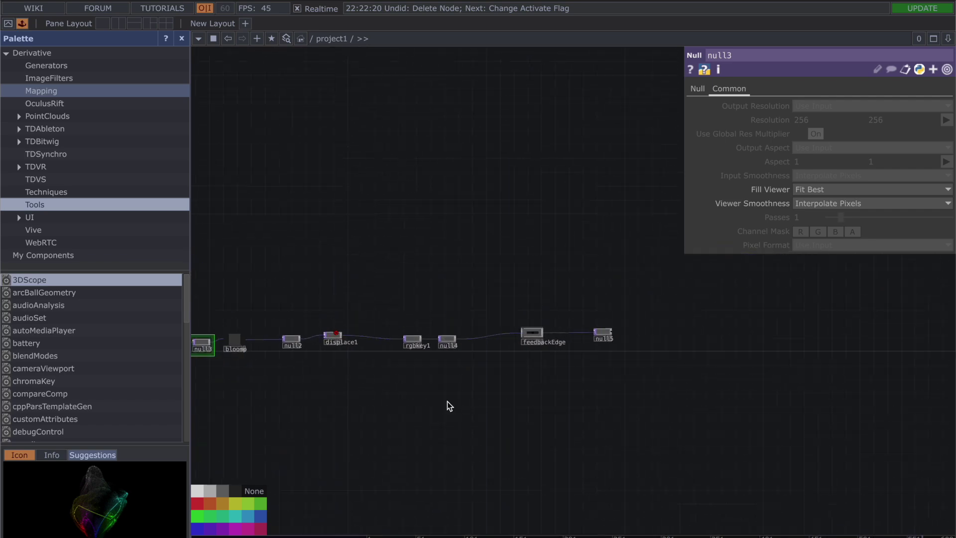
pyautogui.moveTo(523, 388); pyautogui.dragTo(758, 295)
# Undo the recent display flag, camera viewport and constant2 changes, and delete the extra constant2 material.
pyautogui.hotkey('ctrl', 'z')
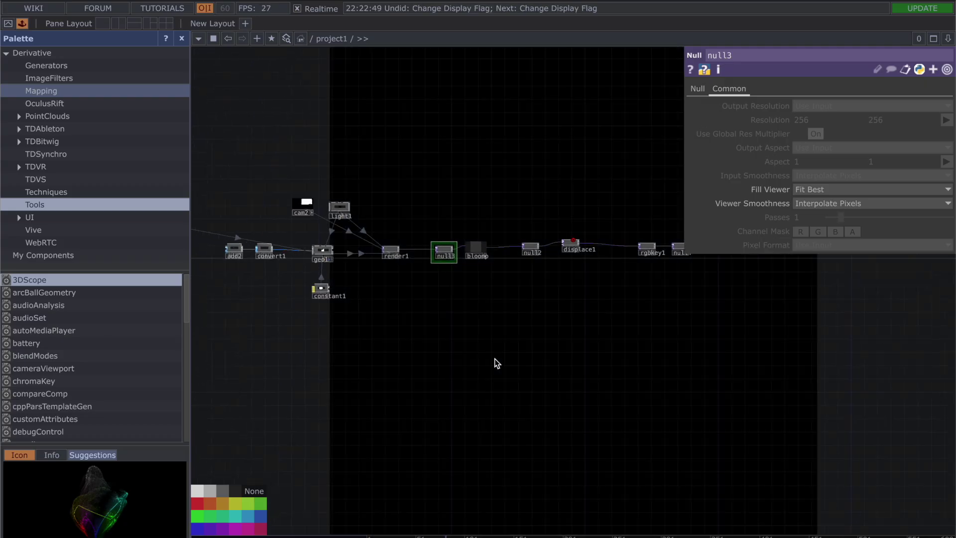
pyautogui.hotkey('ctrl', 'z')
pyautogui.hotkey('ctrl', 'z')
pyautogui.hotkey('ctrl', 'z')
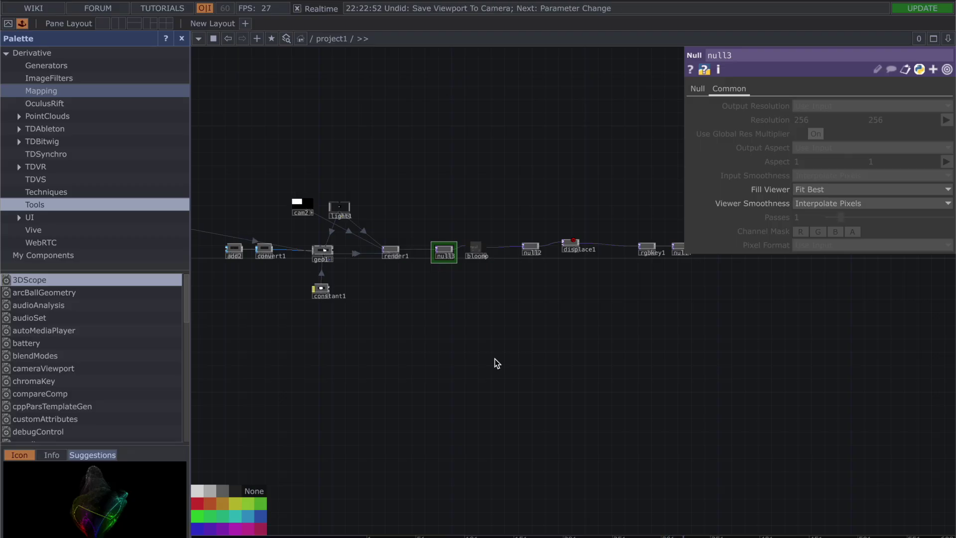
pyautogui.hotkey('ctrl', 'z')
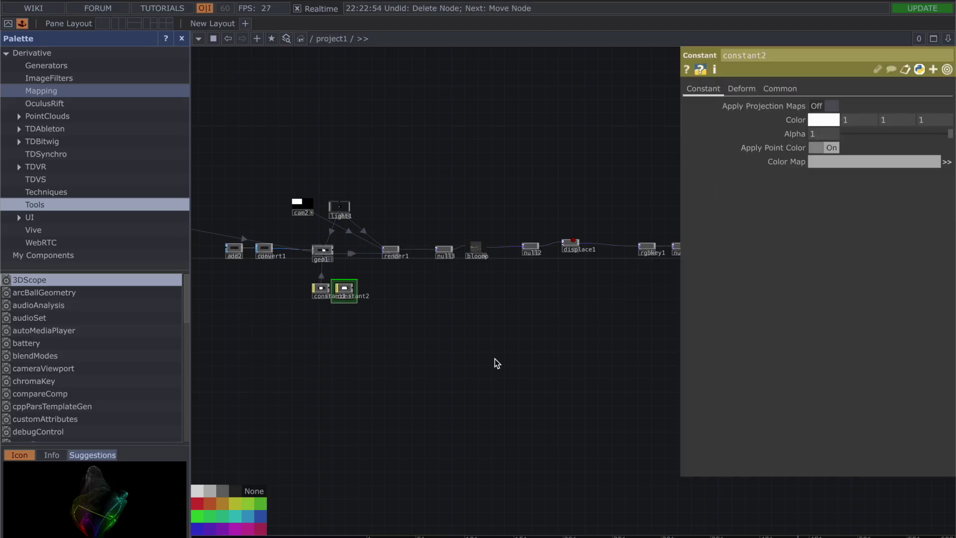
pyautogui.hotkey('ctrl', 'z')
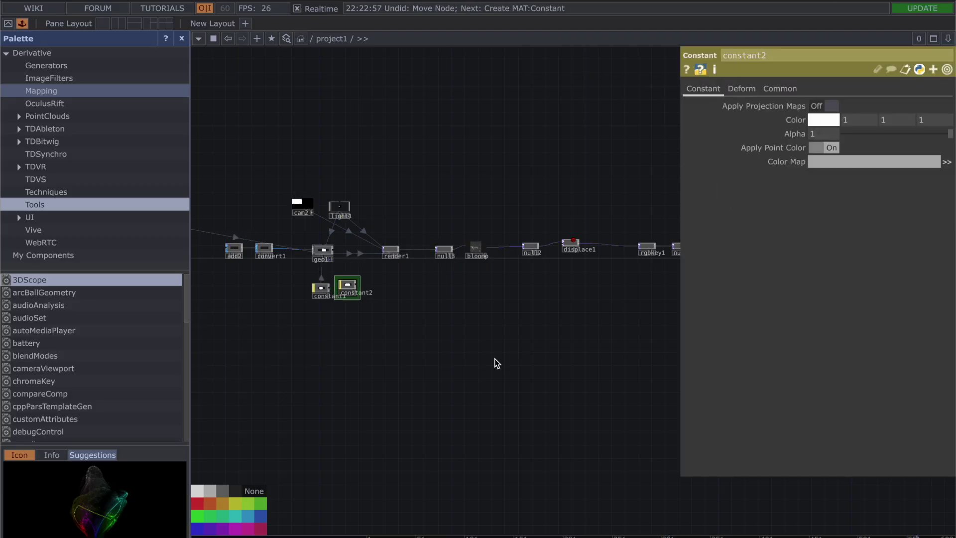
pyautogui.press('Delete')
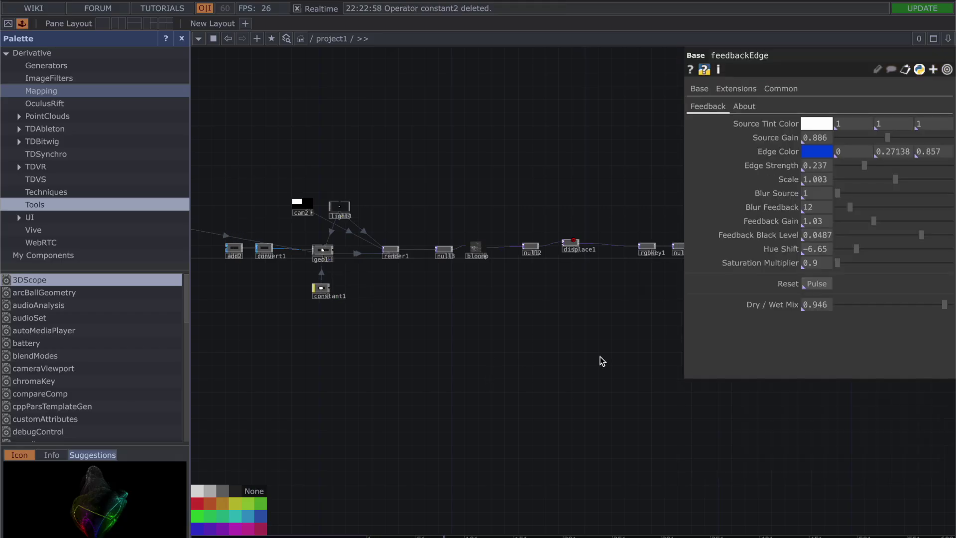
# Hide the parameters and check the network from null5 and feedbackEdge back to geo1, cam2 and light1.
pyautogui.moveTo(599, 356); pyautogui.dragTo(296, 355)
pyautogui.scroll(10, 543, 266)
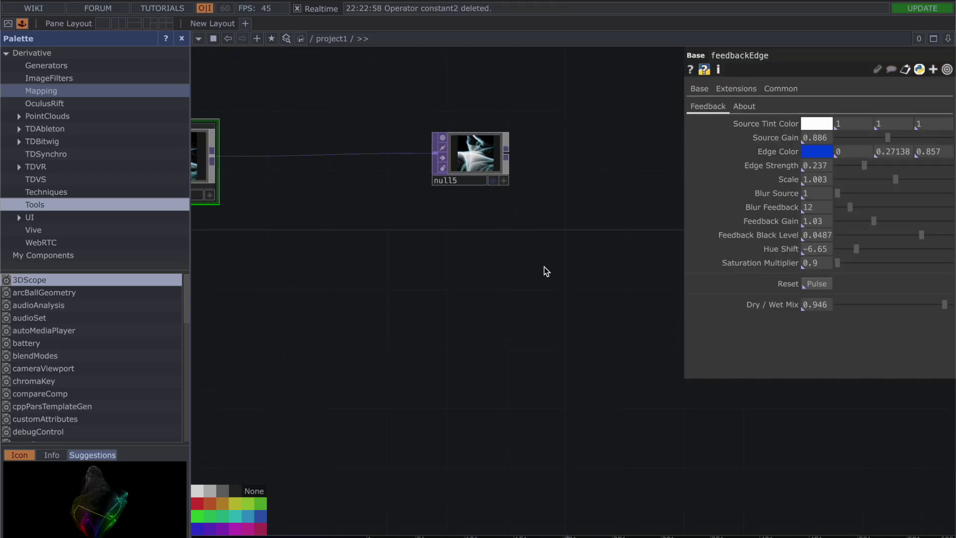
pyautogui.scroll(-6, 458, 300)
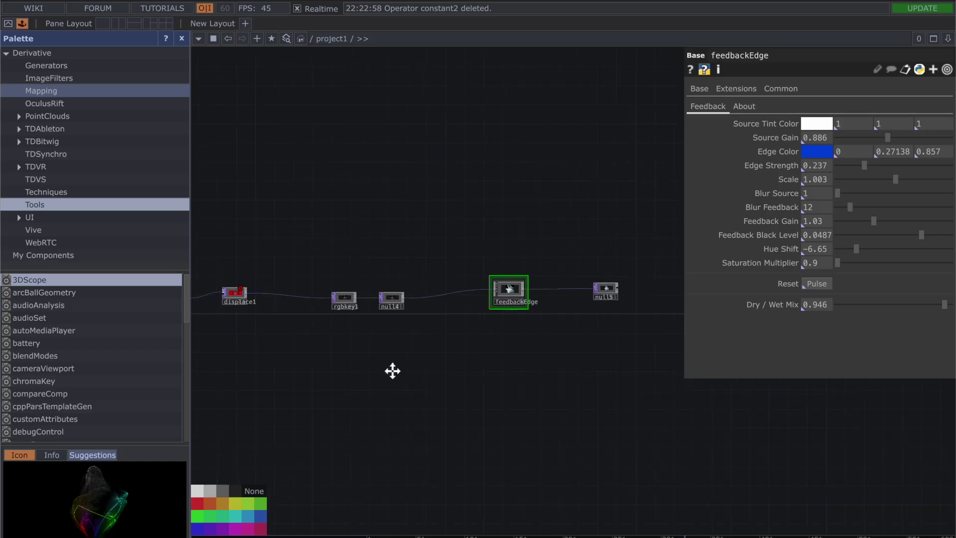
pyautogui.press('p')
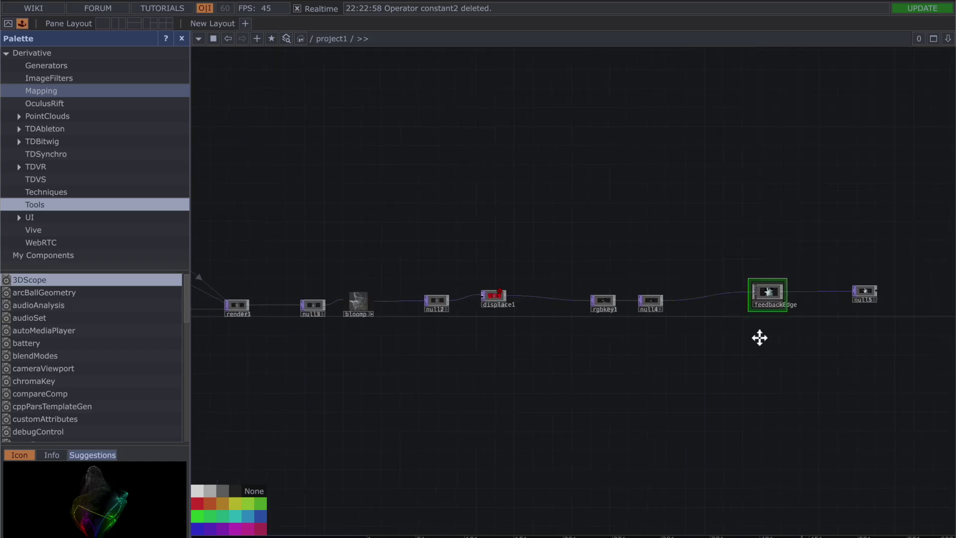
pyautogui.moveTo(759, 337); pyautogui.dragTo(797, 332)
pyautogui.moveTo(700, 368); pyautogui.dragTo(690, 386)
pyautogui.scroll(10, 690, 386)
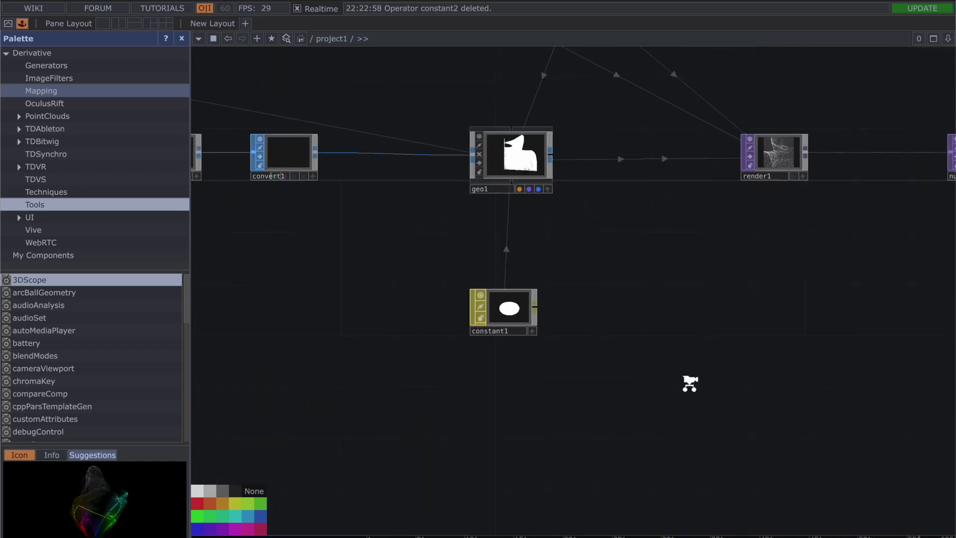
pyautogui.scroll(-3, 688, 384)
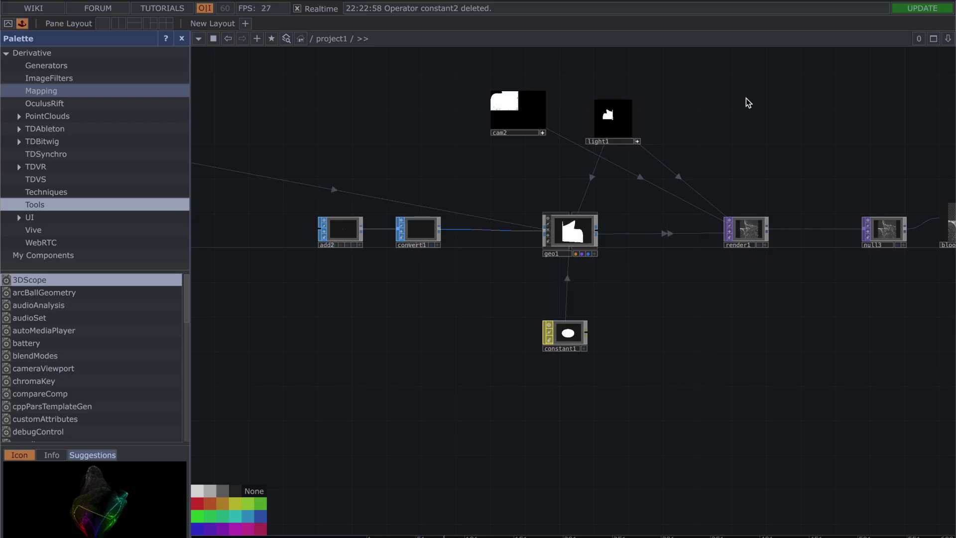
# Preview null3's output in the network background, compare it with bloomp, null2 and displace1, and turn the preview off.
pyautogui.moveTo(843, 365); pyautogui.dragTo(616, 351)
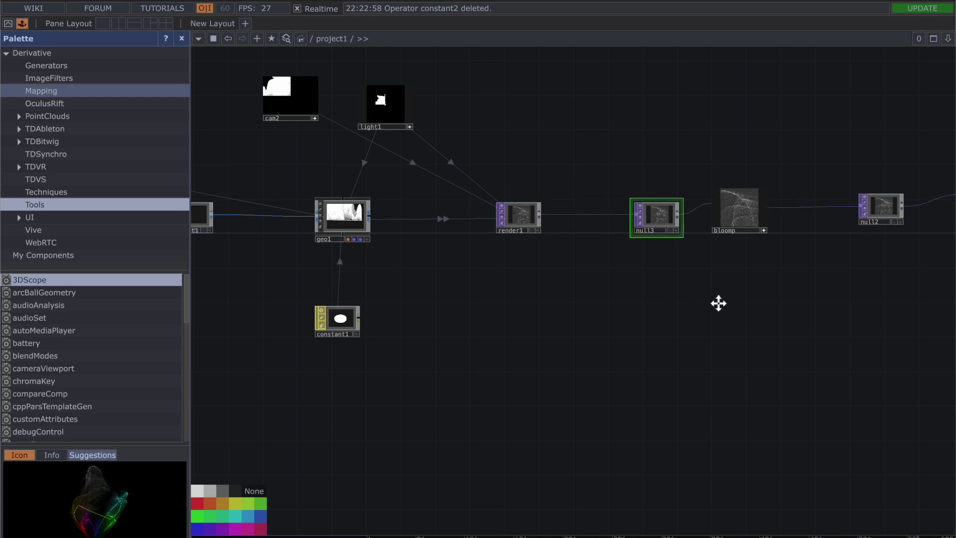
pyautogui.moveTo(718, 303); pyautogui.dragTo(555, 344)
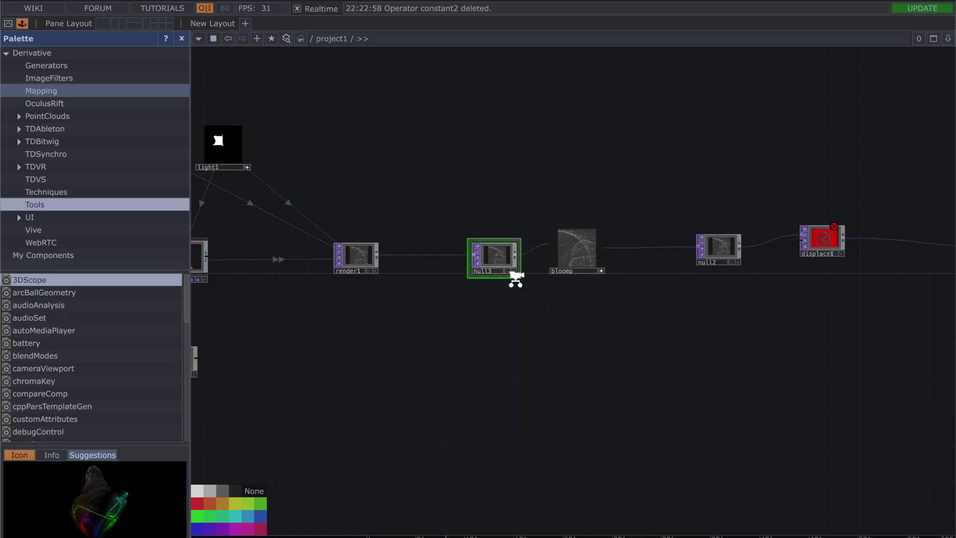
pyautogui.scroll(5, 513, 275)
pyautogui.click(503, 258)
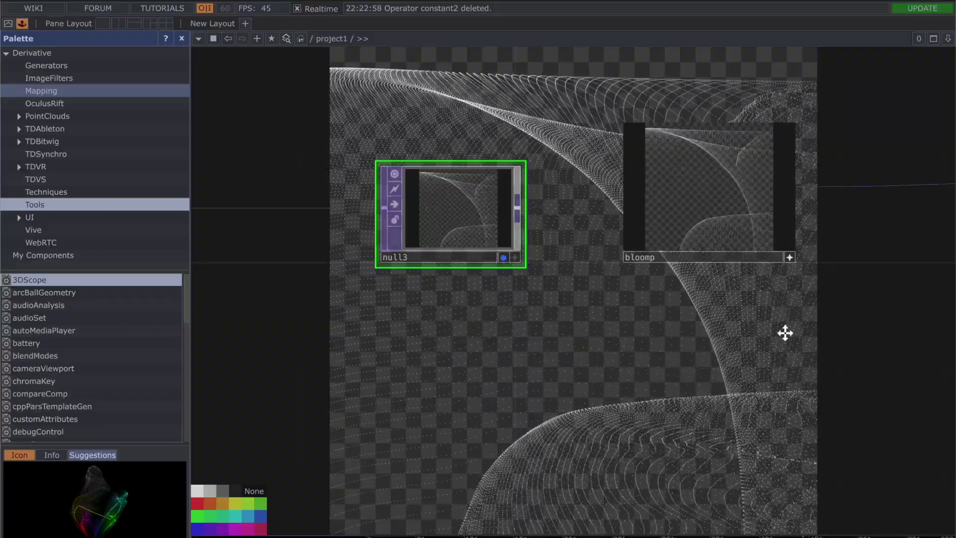
pyautogui.moveTo(785, 333); pyautogui.dragTo(356, 352)
pyautogui.moveTo(661, 314); pyautogui.dragTo(467, 297)
pyautogui.moveTo(710, 278); pyautogui.dragTo(926, 264)
pyautogui.moveTo(523, 300); pyautogui.dragTo(455, 318, button='middle')
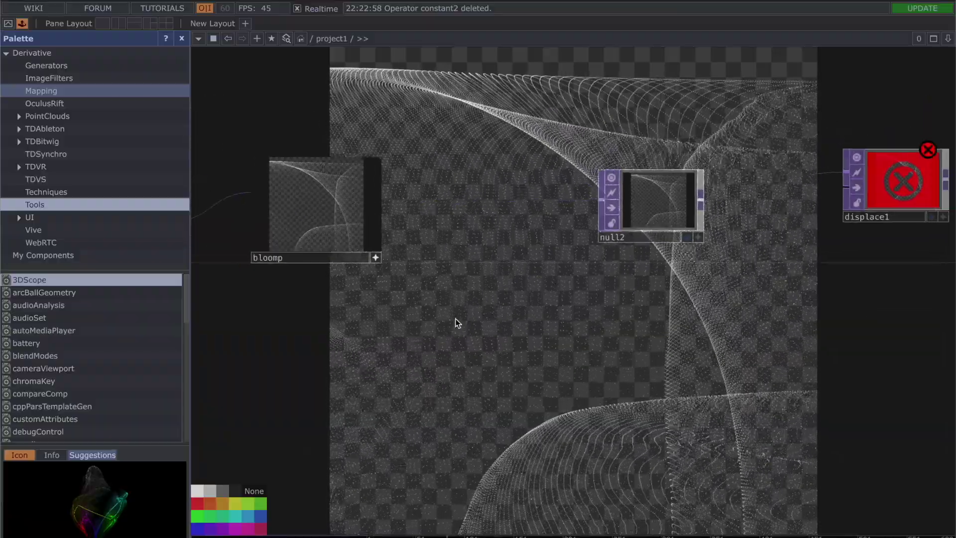
pyautogui.moveTo(455, 318); pyautogui.dragTo(616, 346)
pyautogui.click(327, 279)
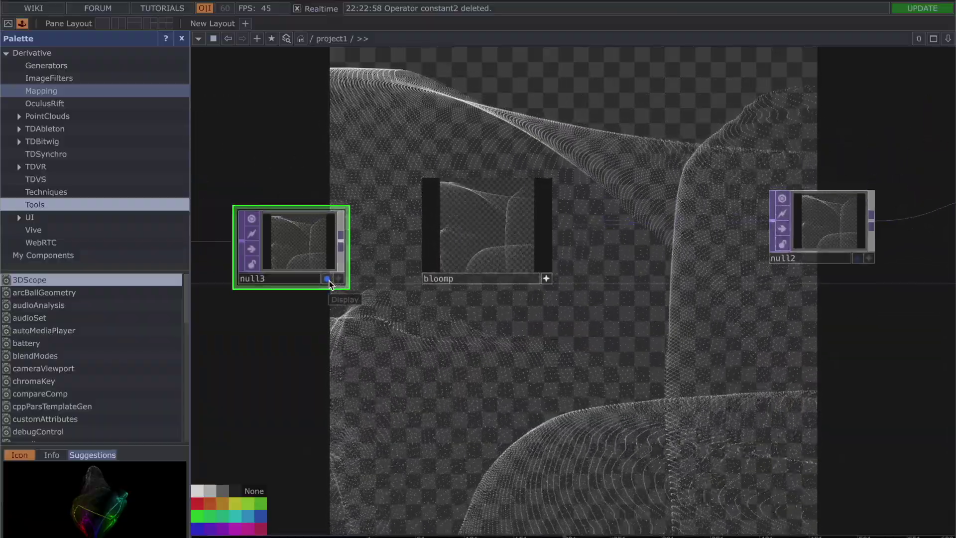
pyautogui.click(327, 279)
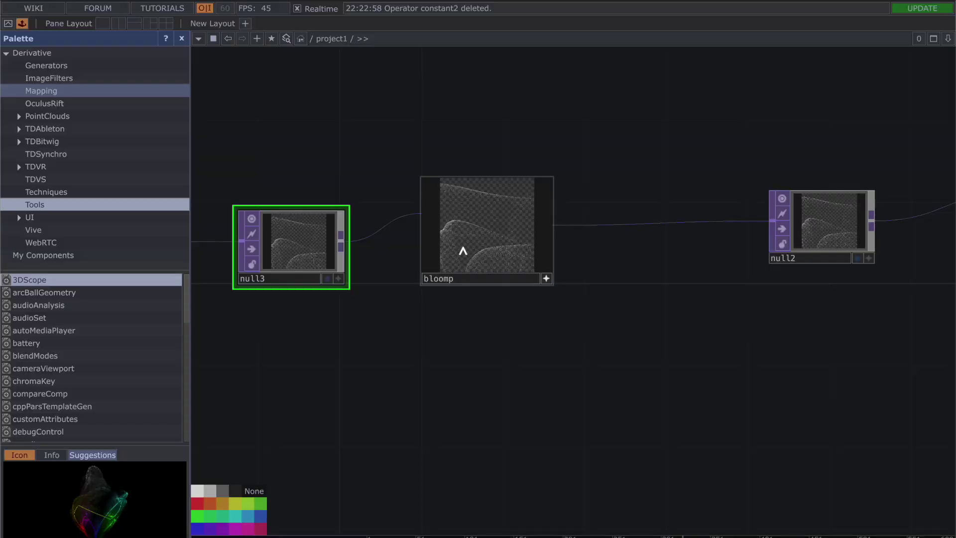
# Select the bloomp component and show its Bloom parameters.
pyautogui.click(494, 241)
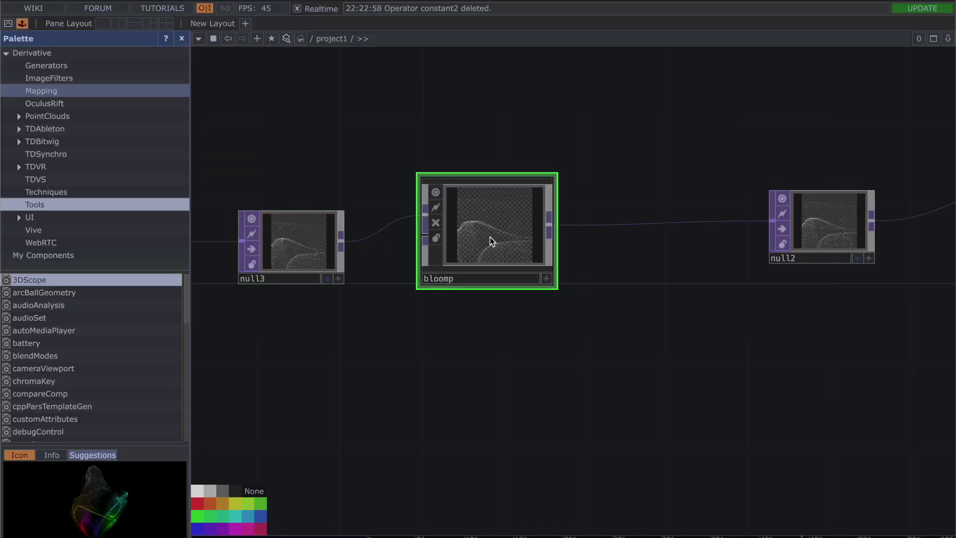
pyautogui.press('p')
pyautogui.moveTo(574, 307); pyautogui.dragTo(480, 291)
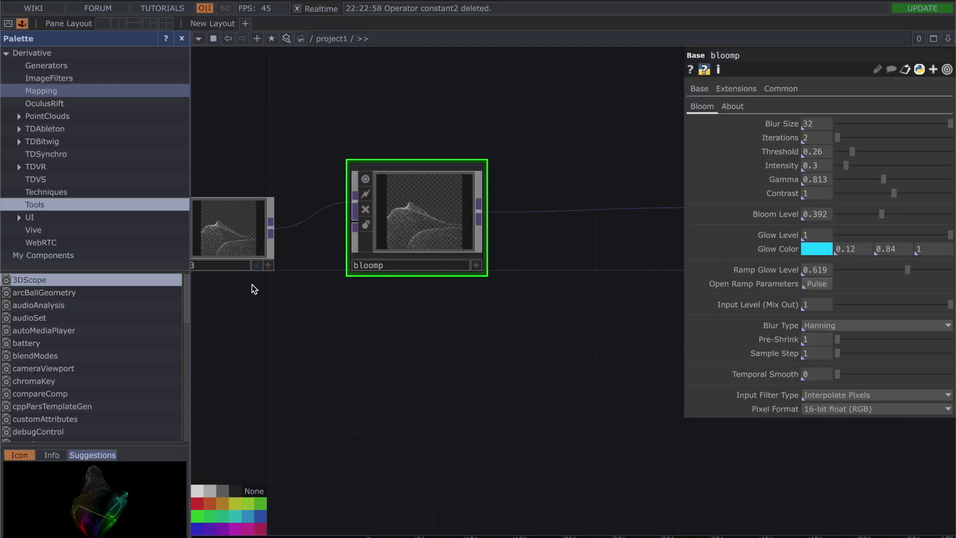
pyautogui.click(476, 266)
pyautogui.click(477, 266)
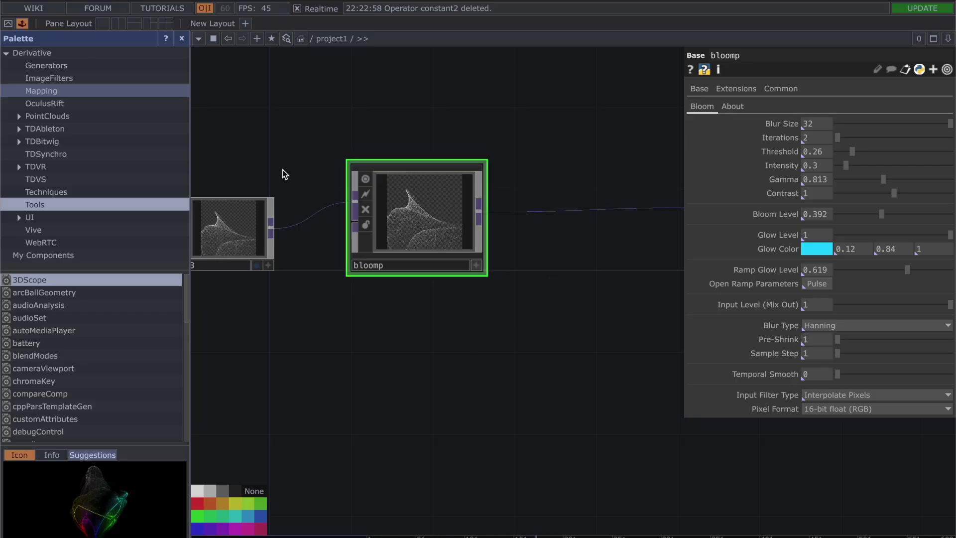
# Browse the ImageFilters category of the palette and locate the bloom component.
pyautogui.click(23, 23)
pyautogui.click(22, 24)
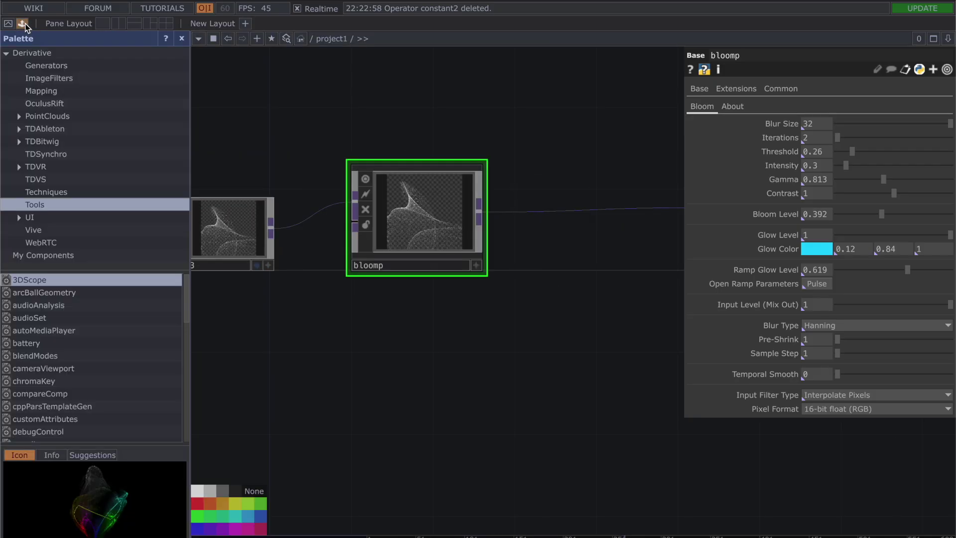
pyautogui.click(69, 79)
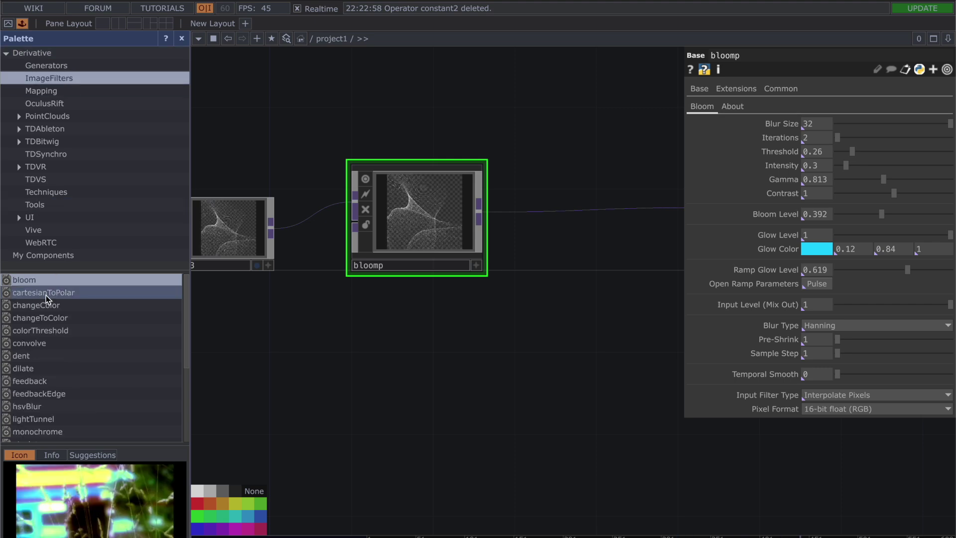
pyautogui.moveTo(51, 276); pyautogui.dragTo(260, 315)
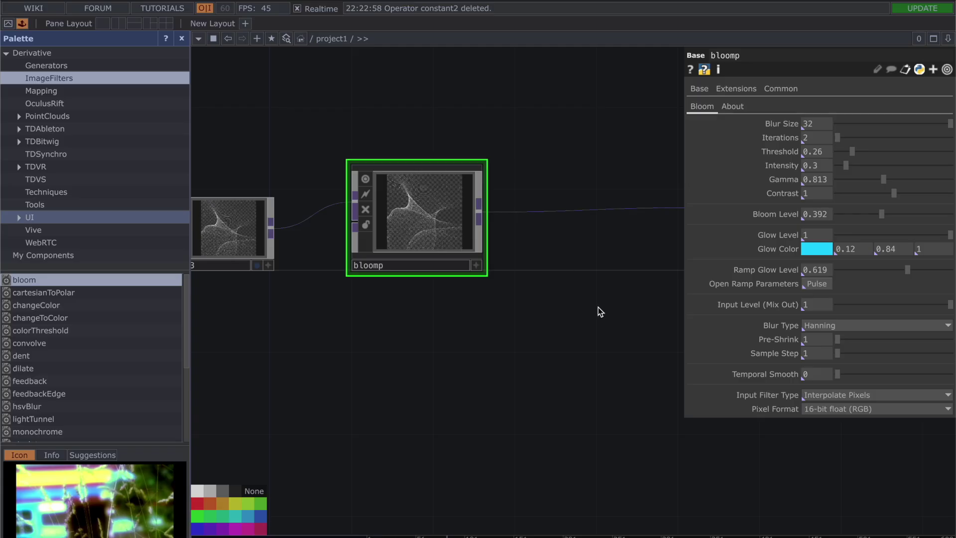
# Disconnect bloomp from null2, attach a new Null TOP to its output and preview that Null in the network background.
pyautogui.rightClick(606, 211)
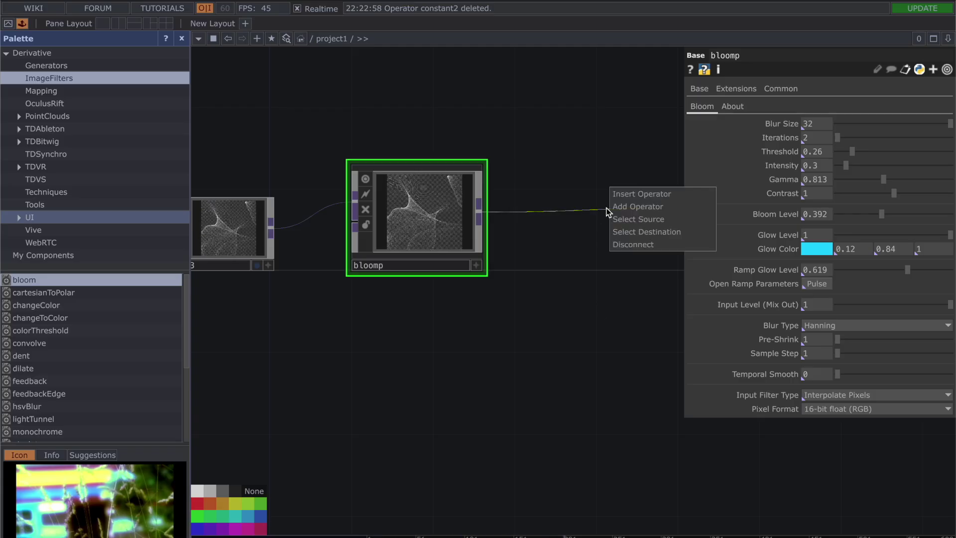
pyautogui.click(629, 243)
pyautogui.click(481, 208)
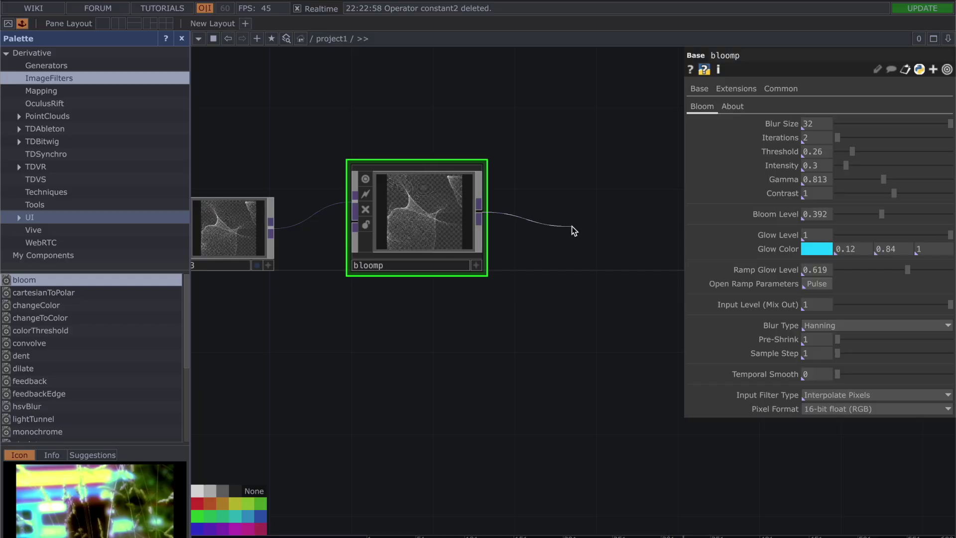
pyautogui.click(572, 226)
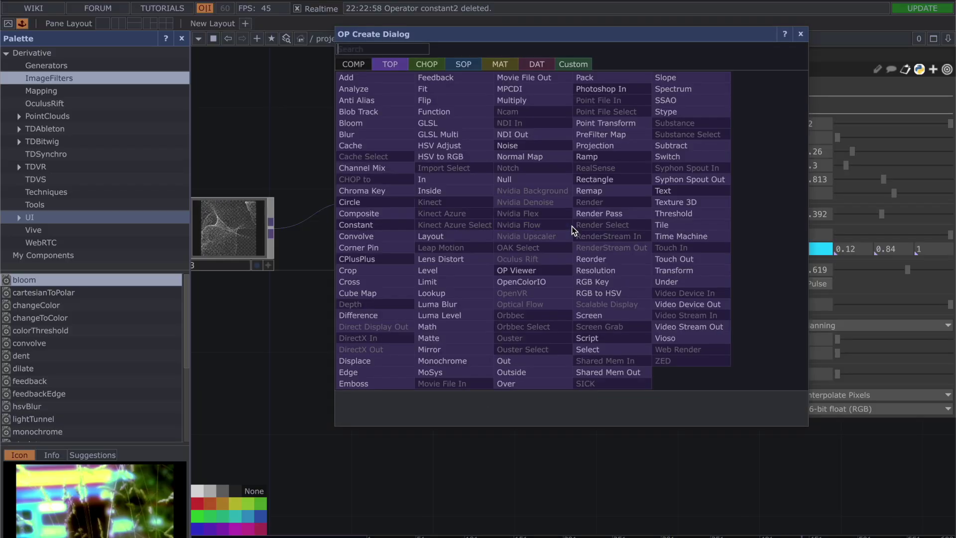
pyautogui.click(513, 178)
pyautogui.click(597, 221)
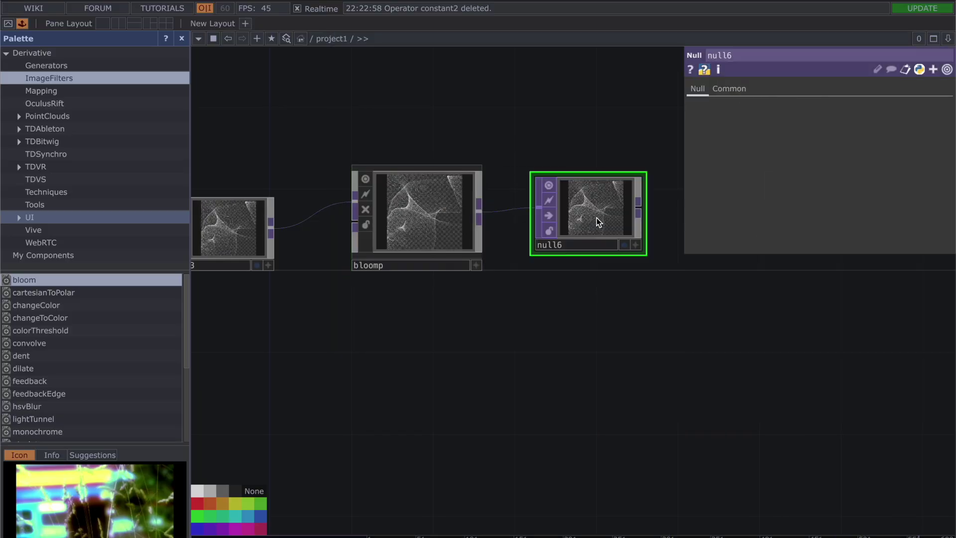
pyautogui.click(628, 249)
# Set bloomp's Contrast to 1.46, Ramp Glow Level to 0 and Glow Level to 0.441.
pyautogui.click(391, 211)
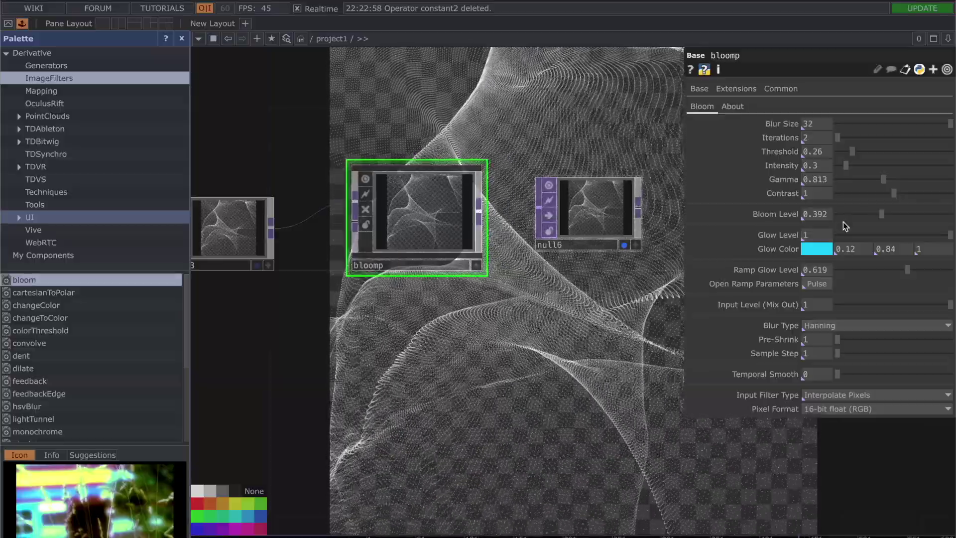
pyautogui.moveTo(891, 193); pyautogui.dragTo(916, 196)
pyautogui.moveTo(910, 273); pyautogui.dragTo(821, 267)
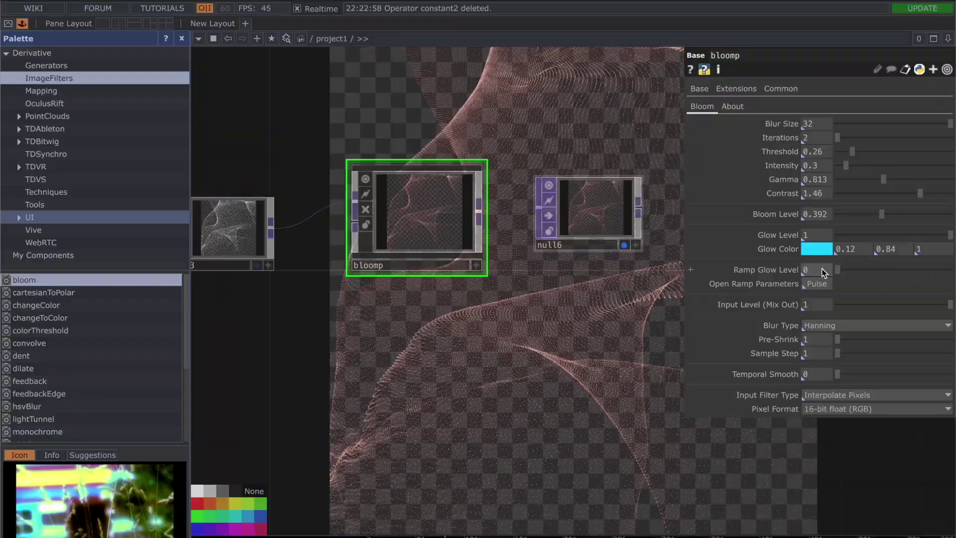
pyautogui.moveTo(838, 233); pyautogui.dragTo(887, 234)
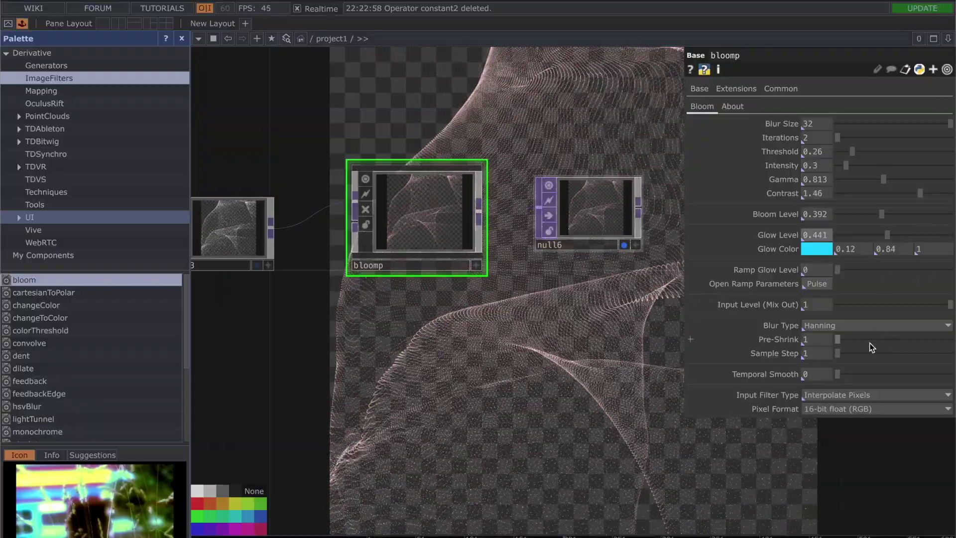
# Set bloomp's Pre-Shrink to 8, Intensity to 4 and Iterations to 10, and raise Threshold to about 0.88.
pyautogui.moveTo(869, 343); pyautogui.dragTo(952, 339)
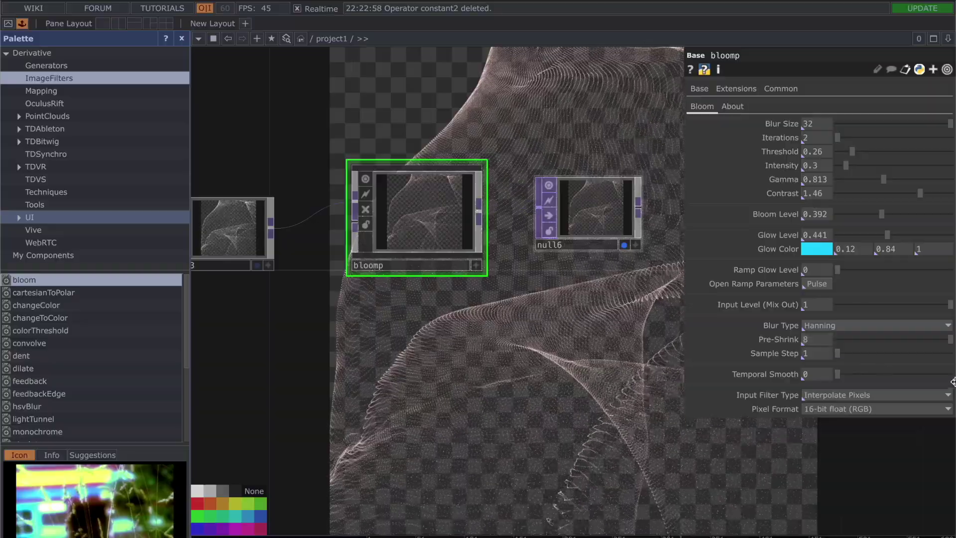
pyautogui.moveTo(847, 165); pyautogui.dragTo(950, 165)
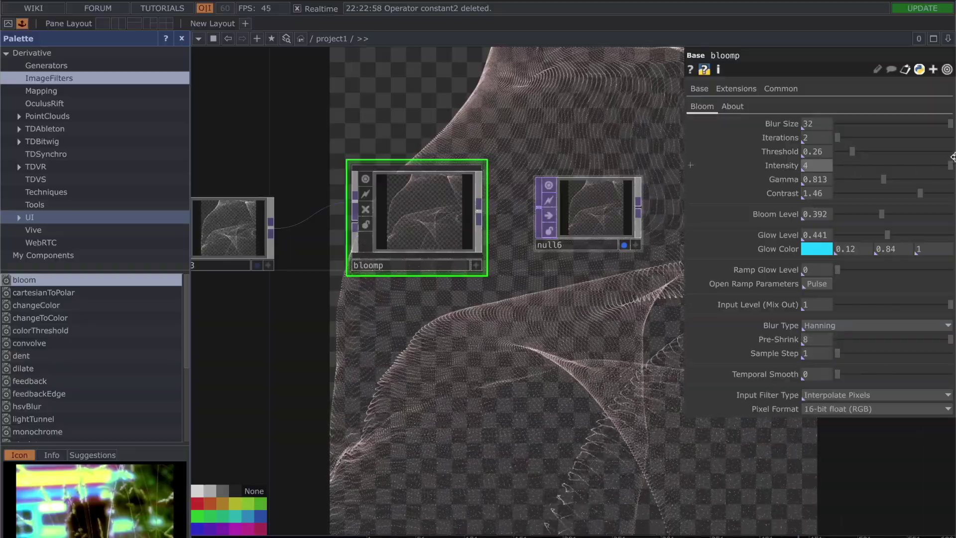
pyautogui.moveTo(838, 138); pyautogui.dragTo(951, 149)
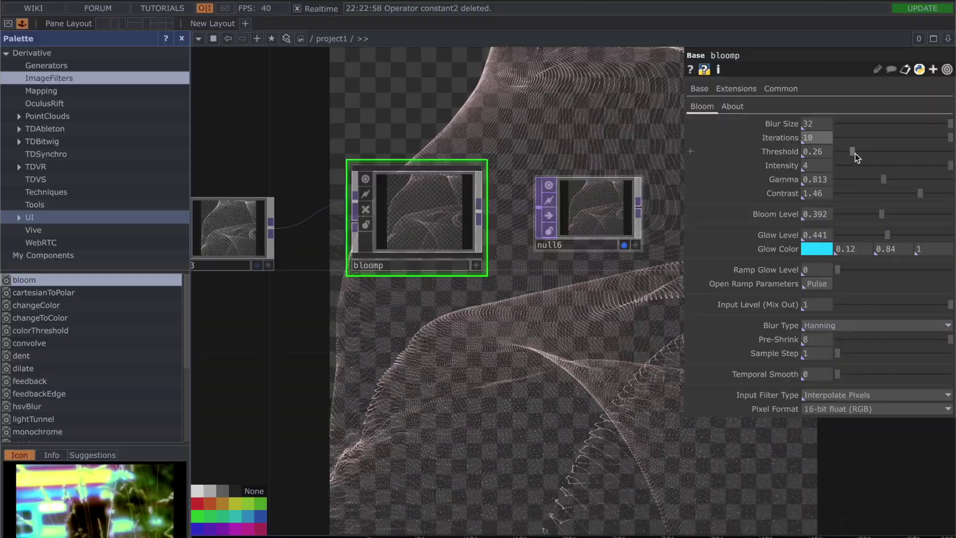
pyautogui.moveTo(855, 154); pyautogui.dragTo(912, 162)
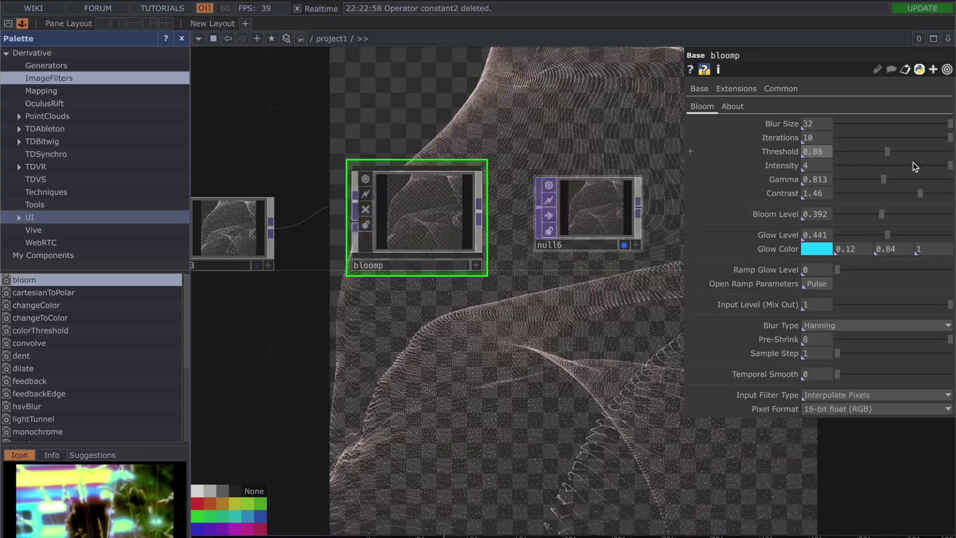
# Undo the bloomp parameter changes, the added Null and the disconnection from null2.
pyautogui.hotkey('ctrl', 'z')
pyautogui.hotkey('ctrl', 'z')
pyautogui.hotkey('ctrl', 'z')
pyautogui.hotkey('ctrl', 'z')
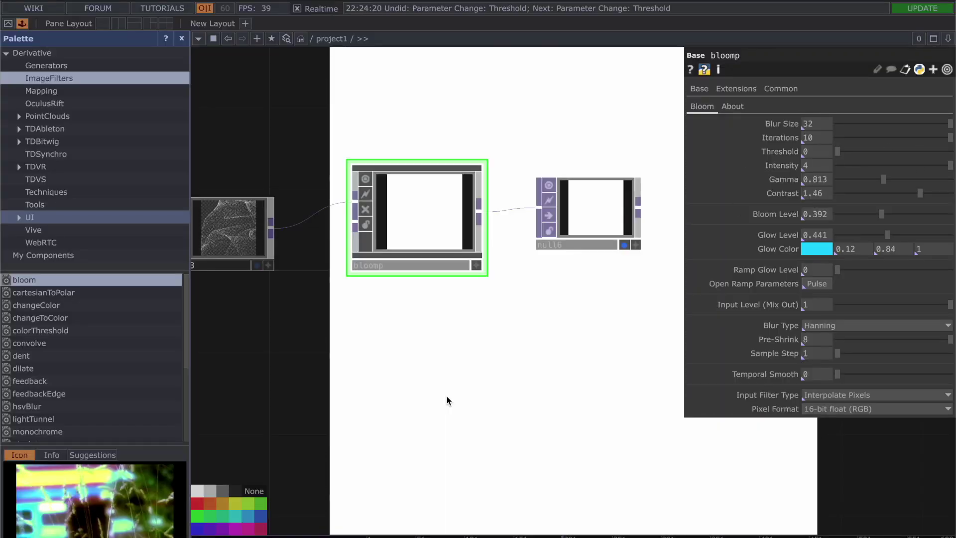
pyautogui.hotkey('ctrl', 'z')
pyautogui.hotkey('ctrl', 'z')
pyautogui.hotkey('ctrl', 'z')
pyautogui.hotkey('ctrl', 'z')
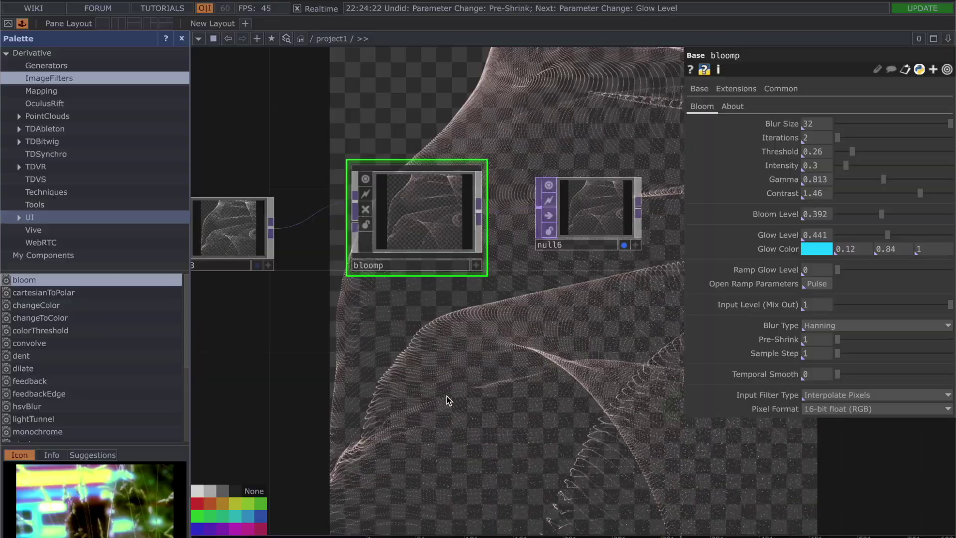
pyautogui.hotkey('ctrl', 'z')
pyautogui.hotkey('ctrl', 'z')
pyautogui.hotkey('ctrl', 'z')
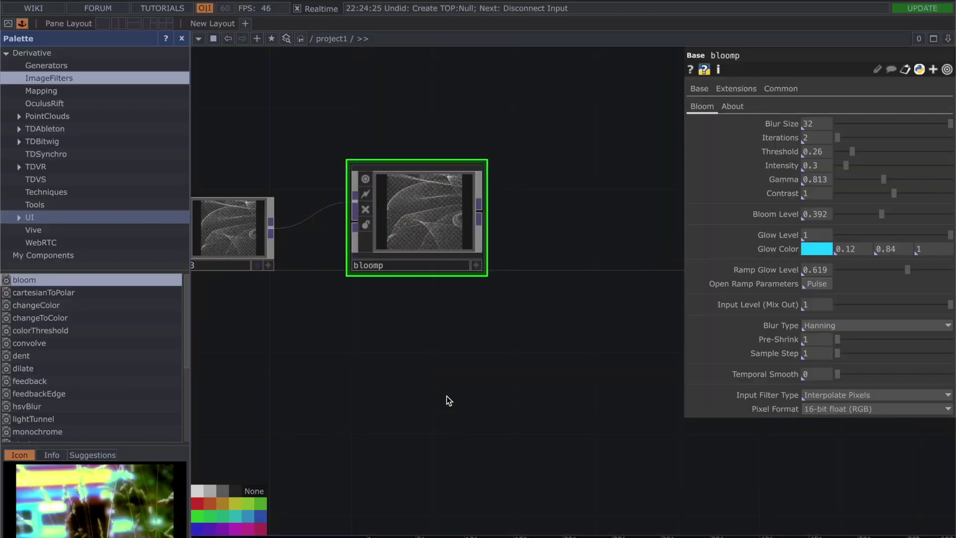
# Hide the parameters and examine the chain from bloomp through null2 and displace1 to rgbkey1.
pyautogui.press('p')
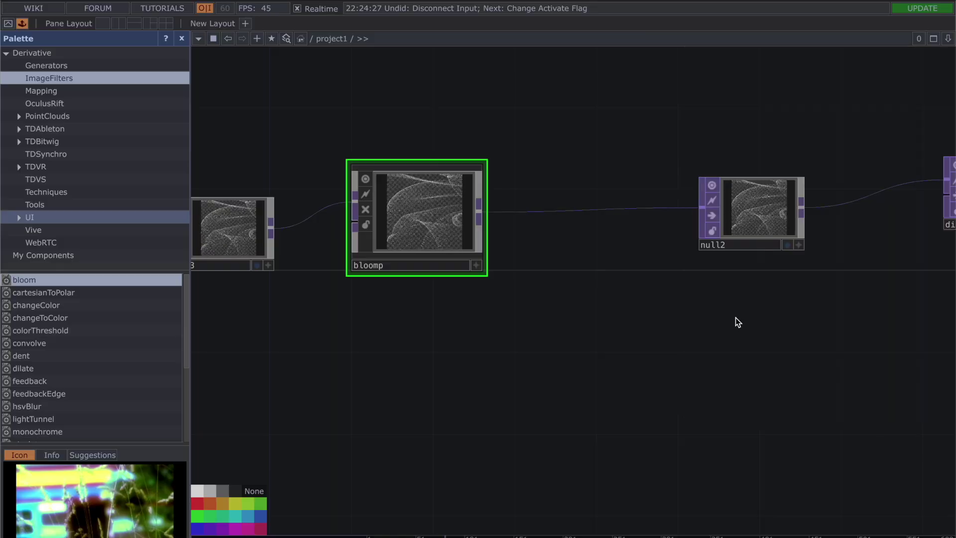
pyautogui.moveTo(694, 332); pyautogui.dragTo(518, 328)
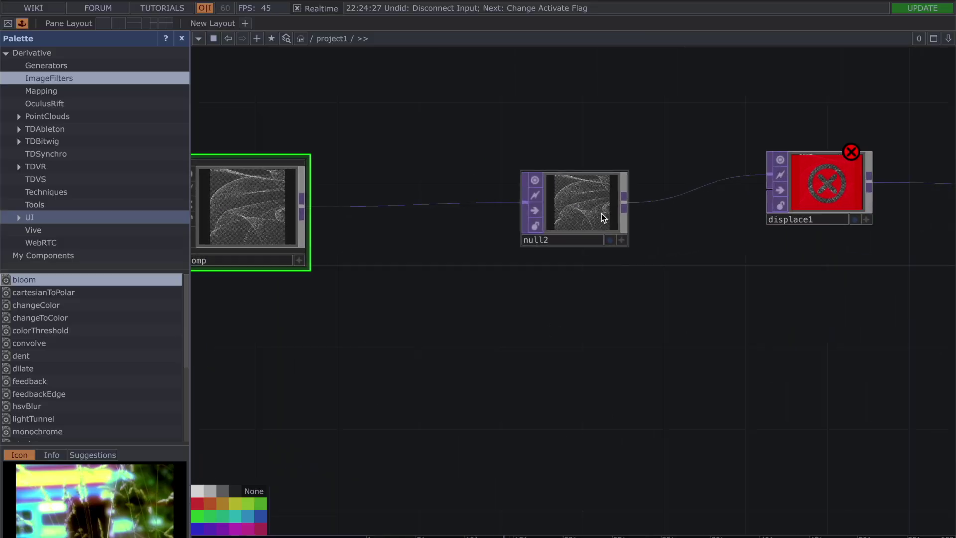
pyautogui.click(613, 240)
pyautogui.moveTo(656, 298); pyautogui.dragTo(456, 305)
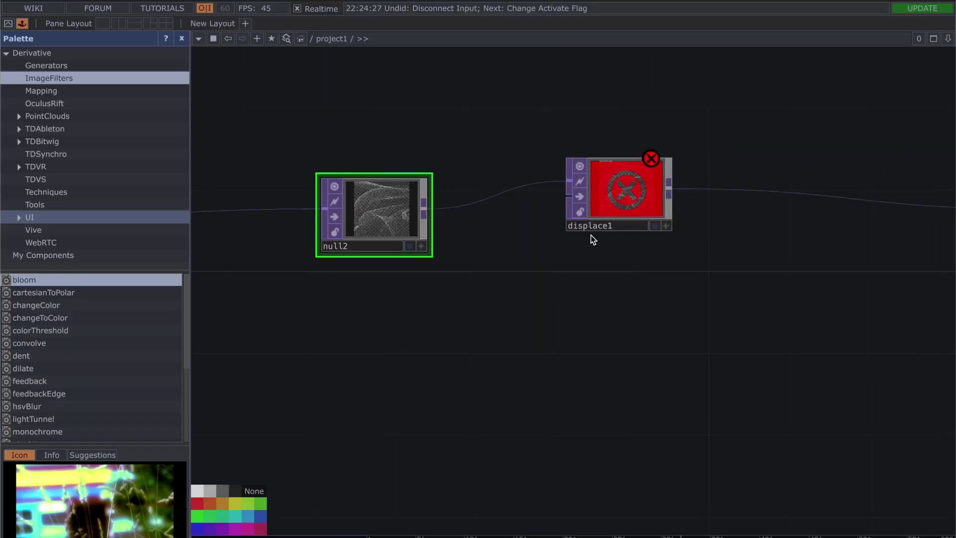
pyautogui.click(602, 210)
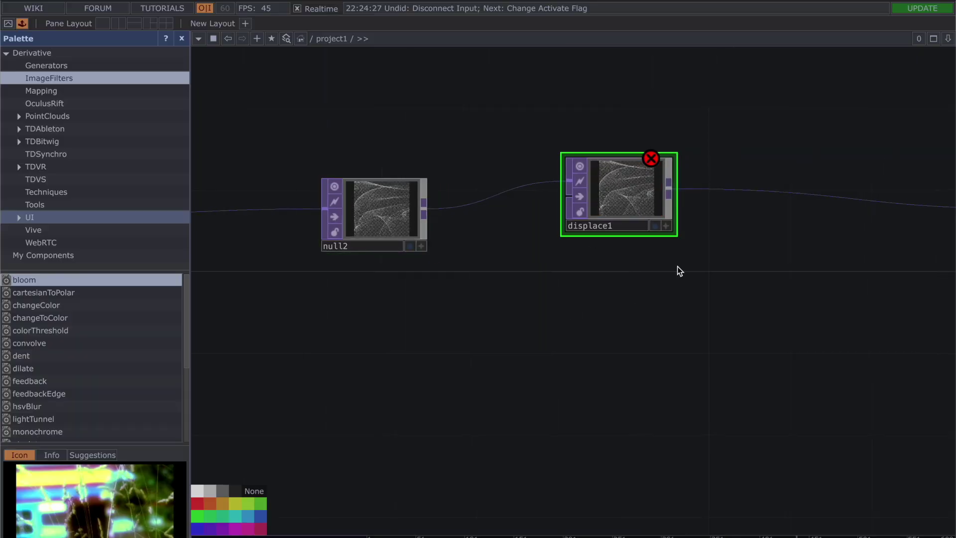
pyautogui.moveTo(640, 259); pyautogui.dragTo(420, 273)
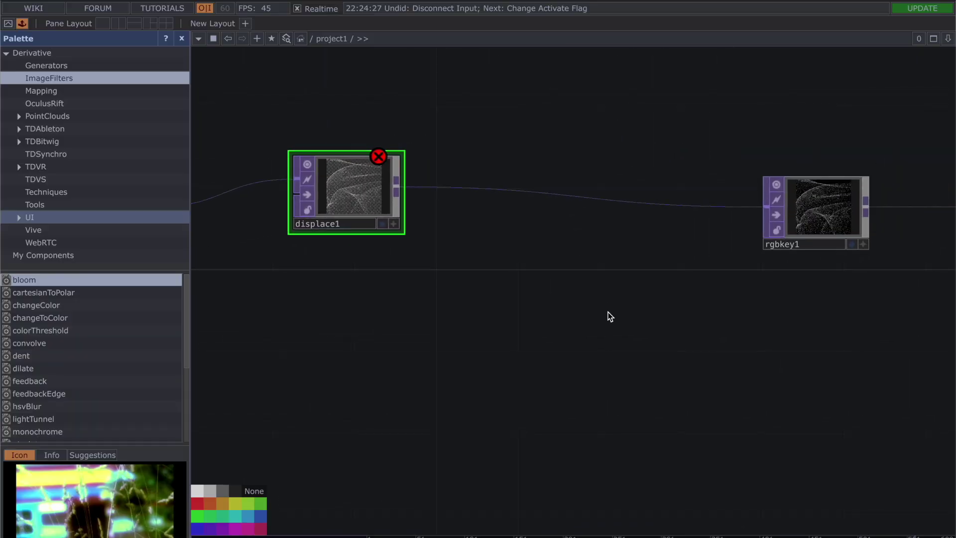
# Connect null2's output to displace1's second input and preview displace1 in the network background.
pyautogui.scroll(-3, 546, 294)
pyautogui.moveTo(294, 246); pyautogui.dragTo(318, 239)
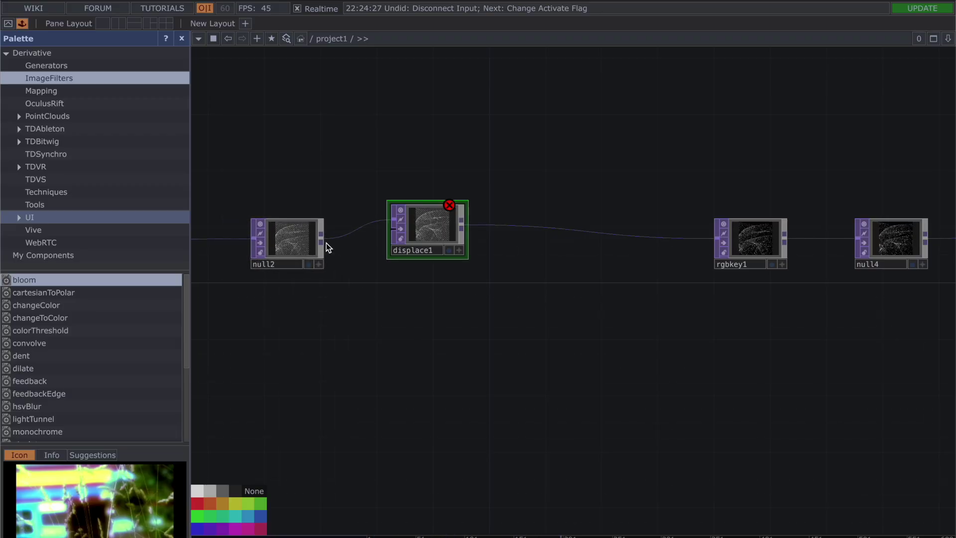
pyautogui.moveTo(324, 244); pyautogui.dragTo(393, 230)
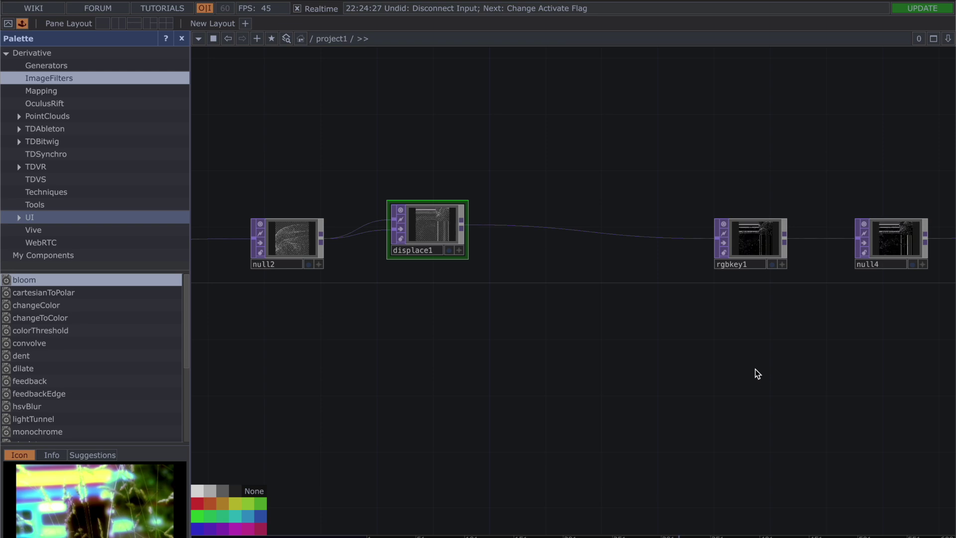
pyautogui.click(459, 250)
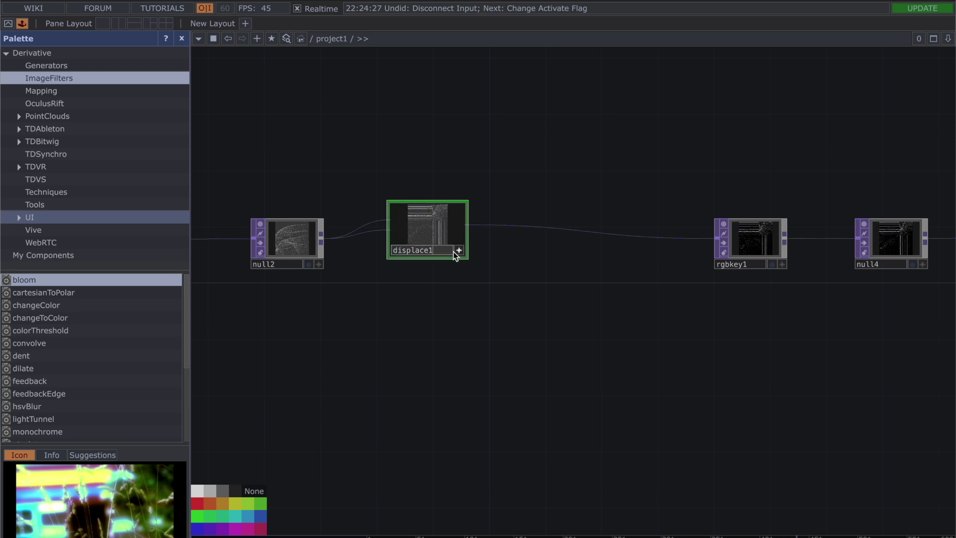
pyautogui.click(449, 250)
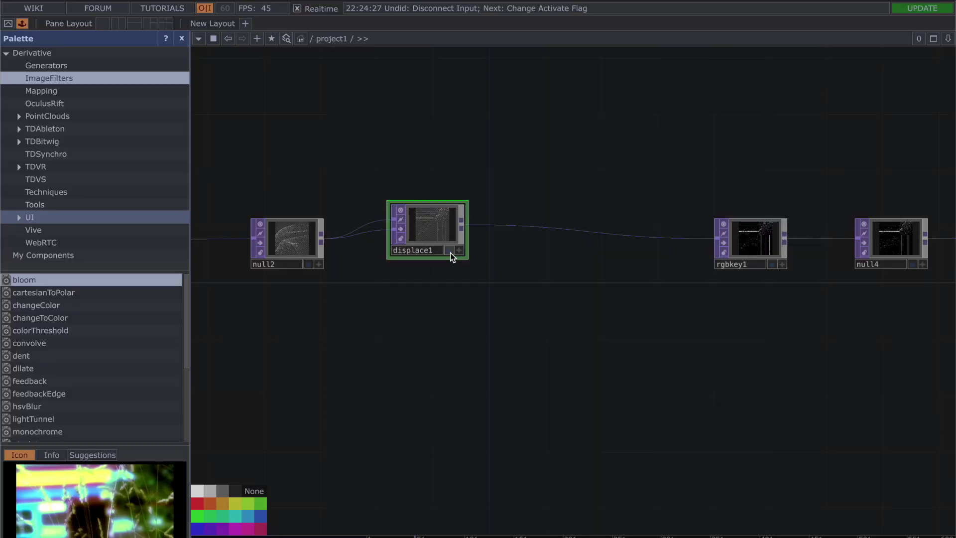
# Turn off displace1's background preview and move rgbkey1 closer to displace1.
pyautogui.click(449, 249)
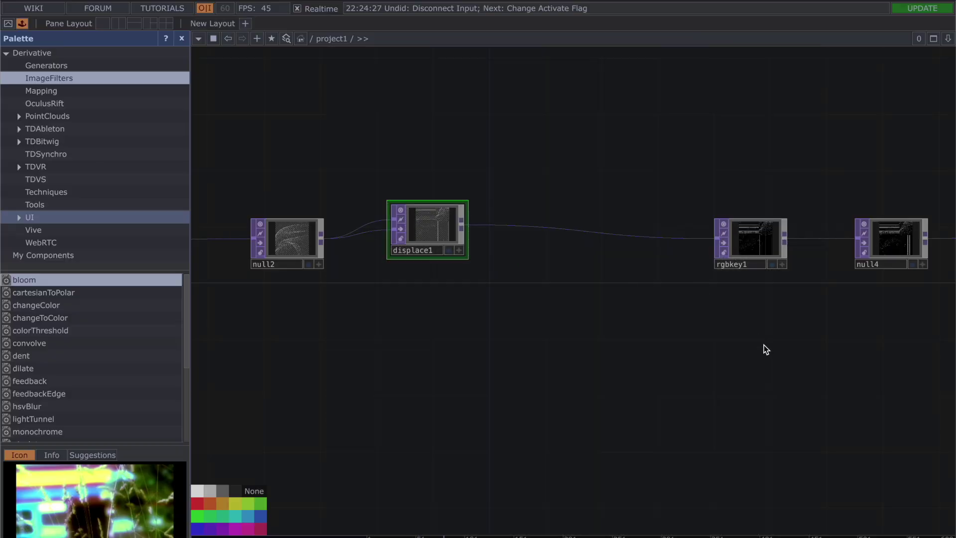
pyautogui.moveTo(765, 350); pyautogui.dragTo(671, 349)
pyautogui.moveTo(668, 237); pyautogui.dragTo(611, 237)
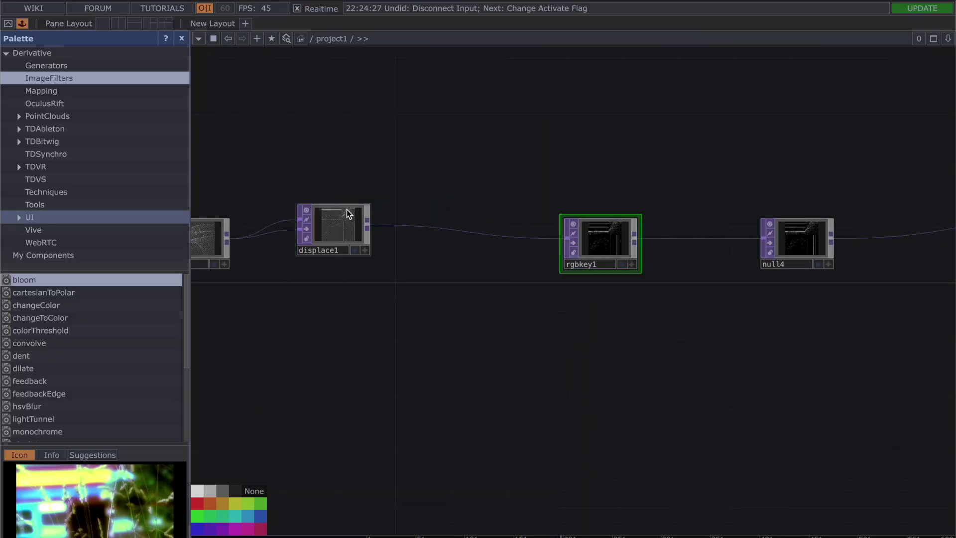
# Disconnect null2 from displace1's second input and preview rgbkey1 in the network background.
pyautogui.rightClick(290, 231)
pyautogui.click(311, 268)
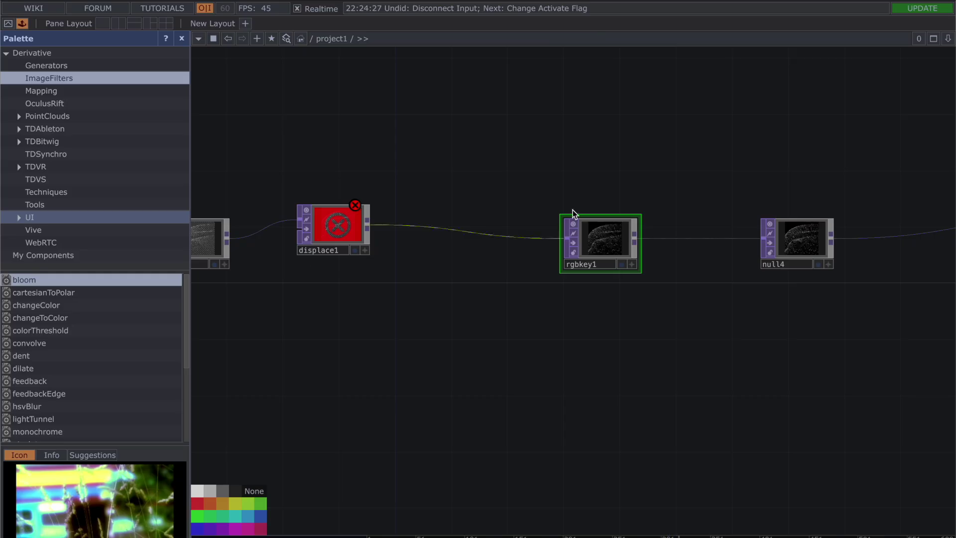
pyautogui.click(622, 264)
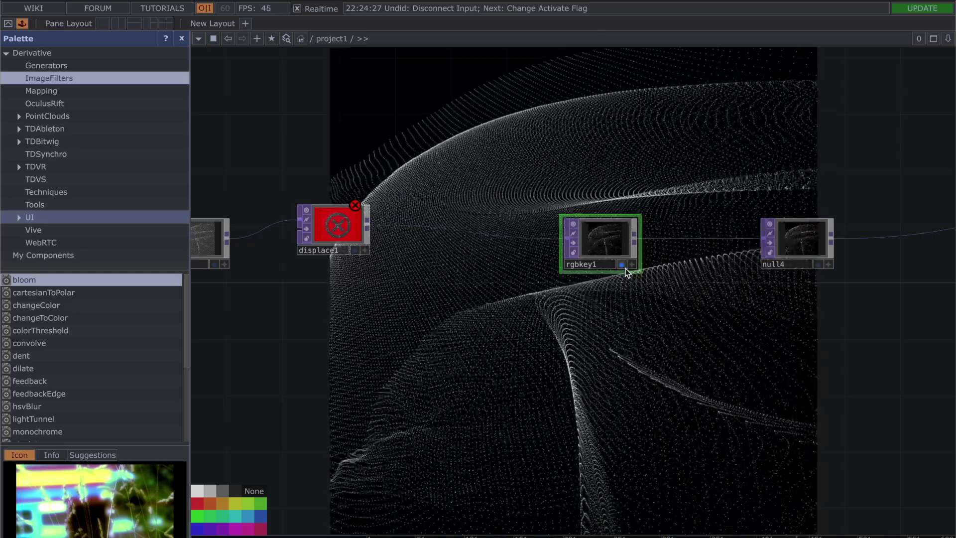
# Turn off rgbkey1's background preview and select null4.
pyautogui.scroll(-2, 699, 300)
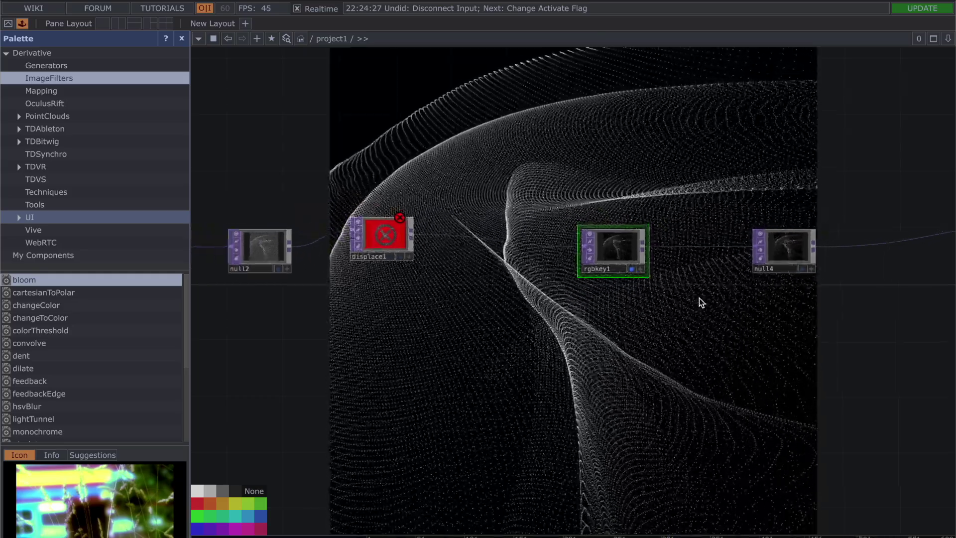
pyautogui.moveTo(691, 283); pyautogui.dragTo(437, 296)
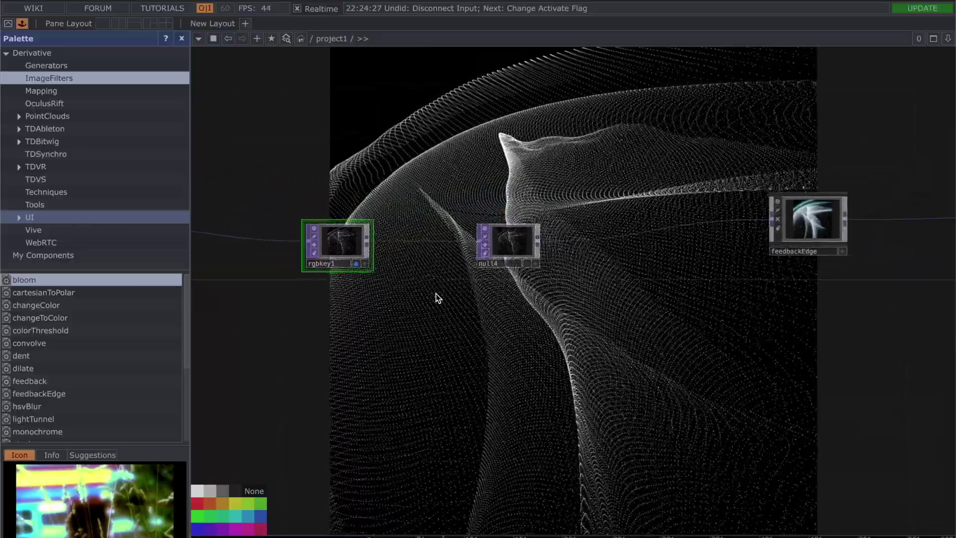
pyautogui.click(348, 264)
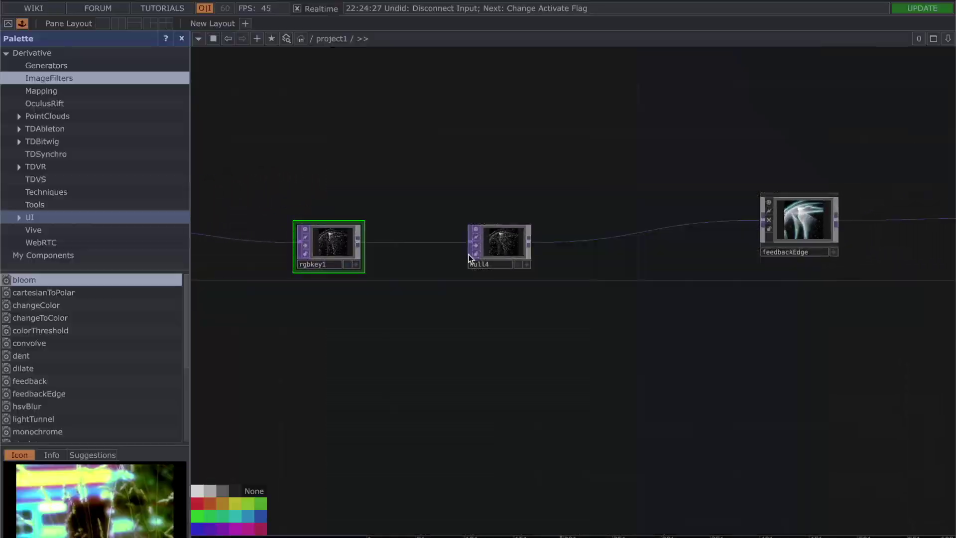
pyautogui.click(518, 264)
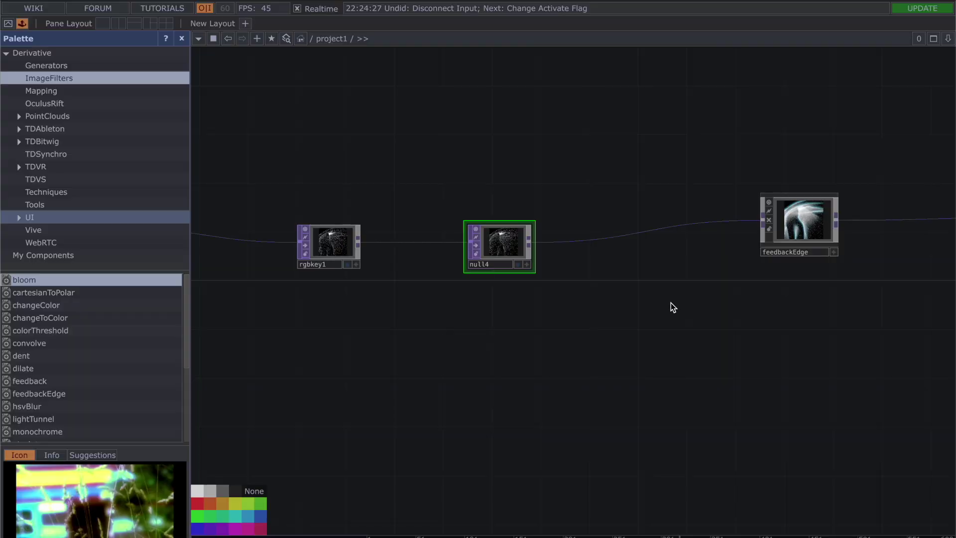
# Look at feedbackEdge's viewer and preview null5's output in the network background.
pyautogui.moveTo(667, 317); pyautogui.dragTo(402, 292)
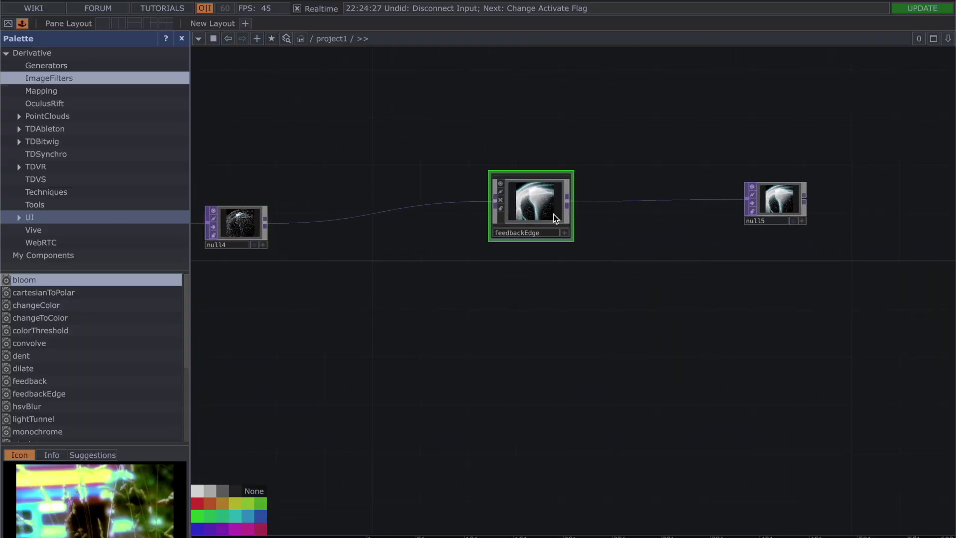
pyautogui.click(565, 233)
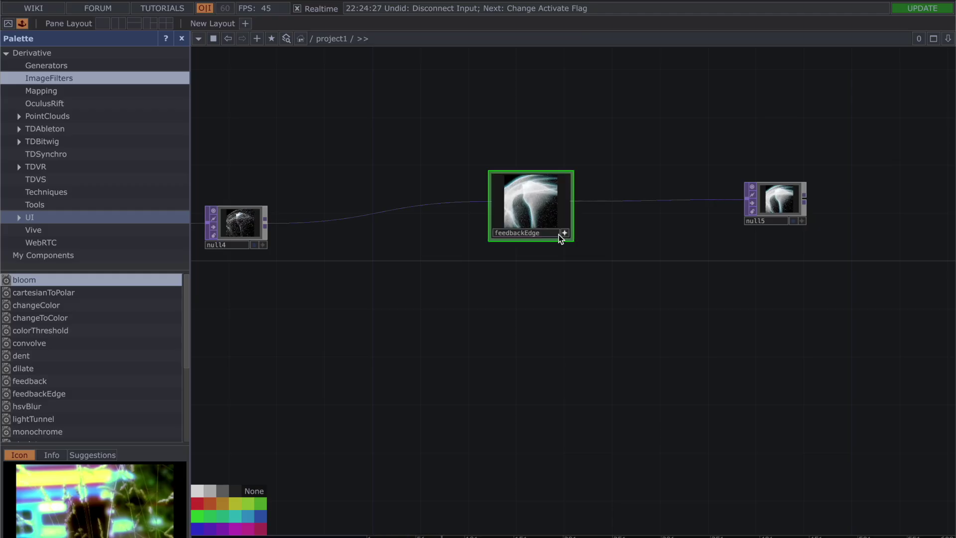
pyautogui.scroll(3, 604, 246)
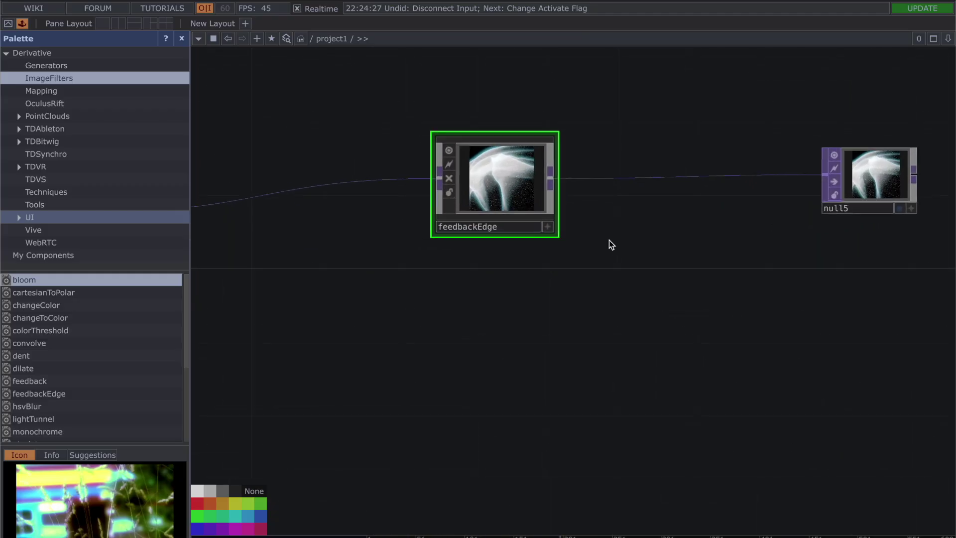
pyautogui.click(922, 205)
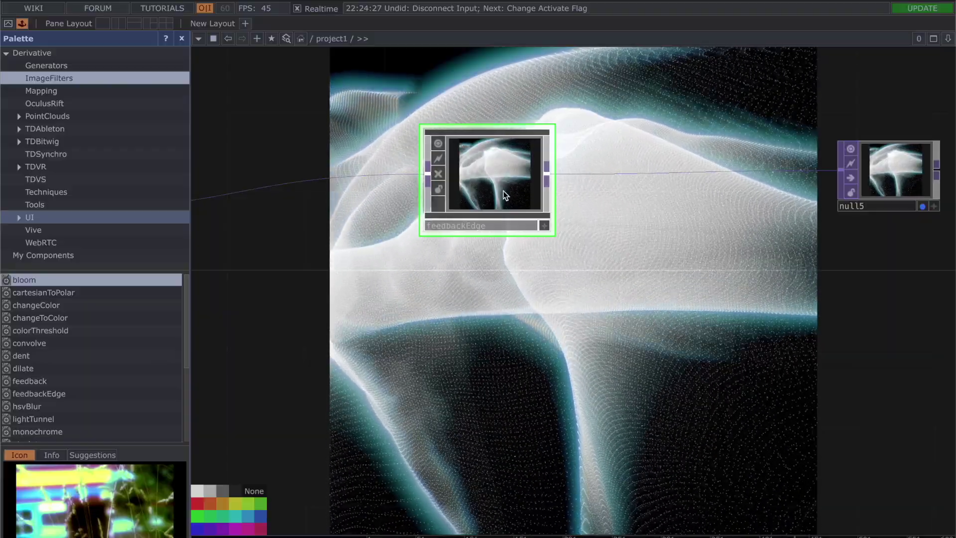
# Open feedbackEdge's parameters and inspect its Edge Color in the colour picker.
pyautogui.press('p')
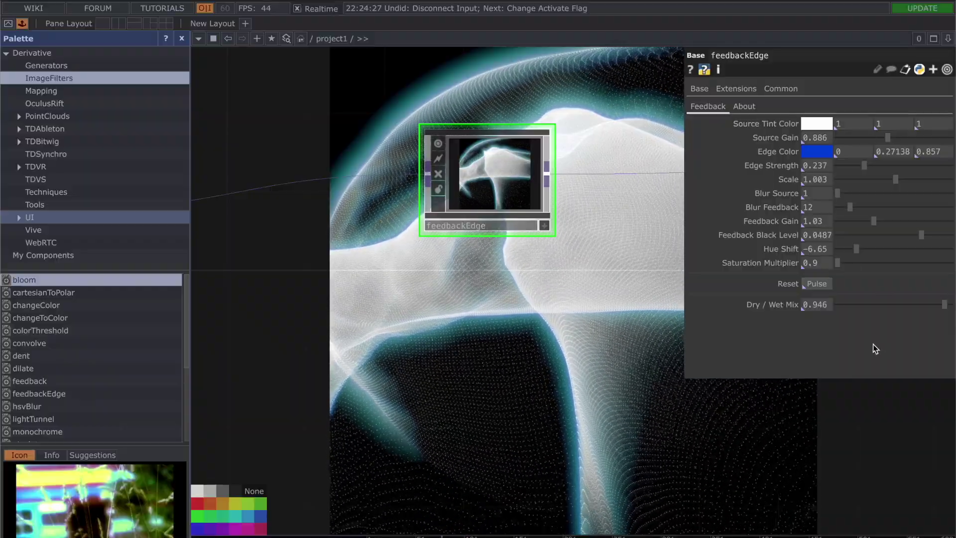
pyautogui.click(823, 154)
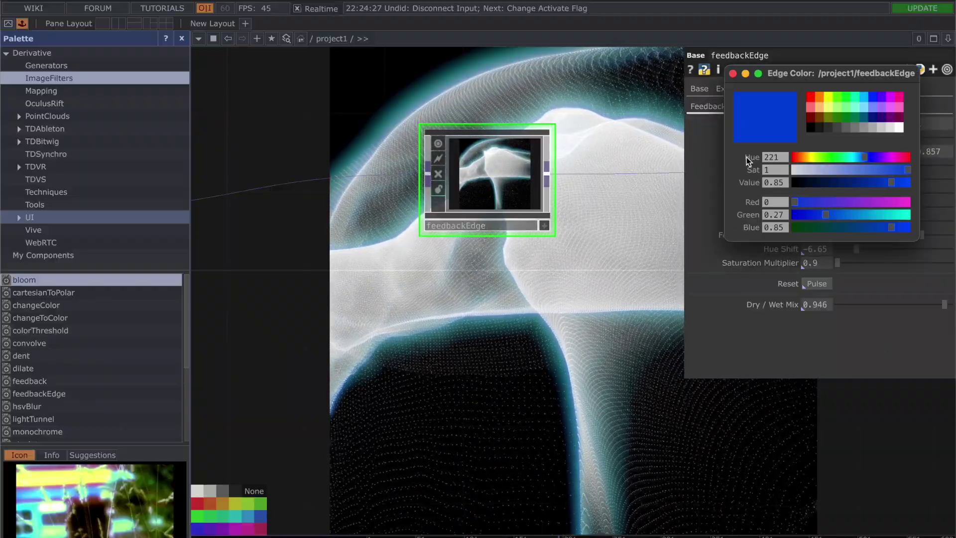
pyautogui.click(732, 73)
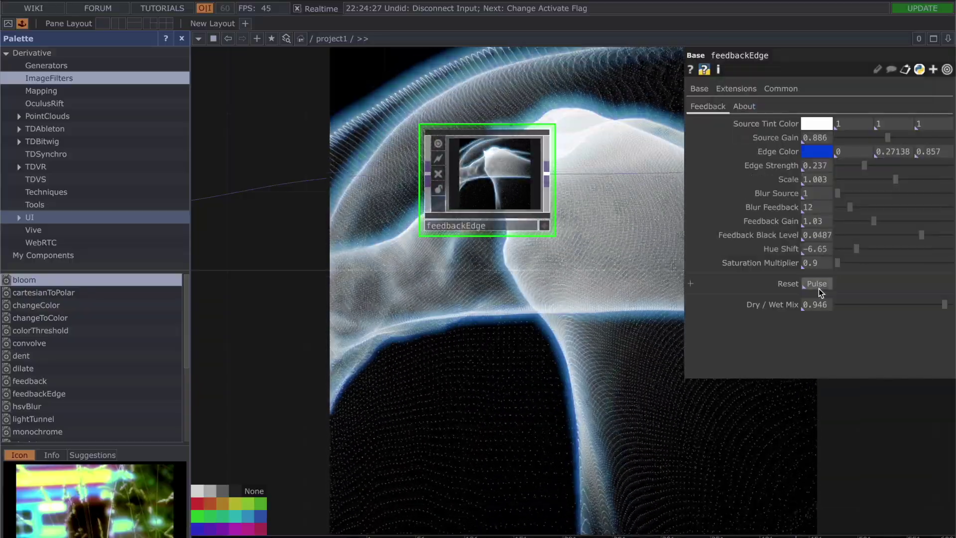
# Pulse feedbackEdge's Reset and set Blur Source to 10, Feedback Gain to 0.969, Feedback Black Level to 0.098 and Saturation Multiplier to 1.1.
pyautogui.click(827, 286)
pyautogui.click(826, 286)
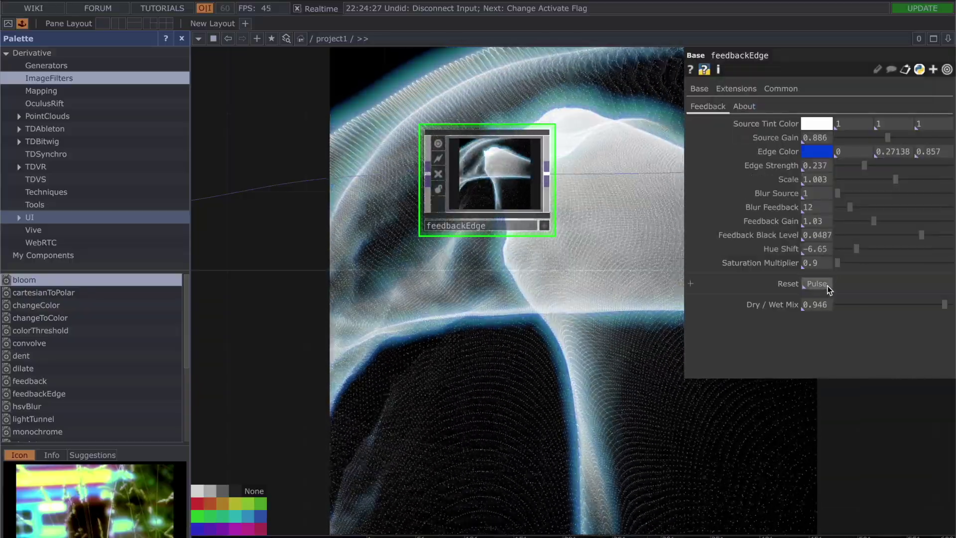
pyautogui.click(827, 285)
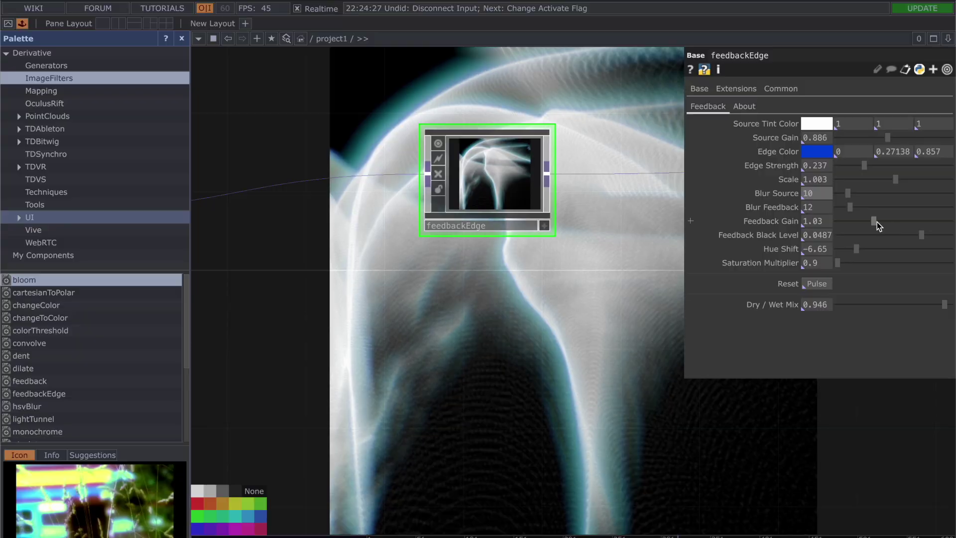
pyautogui.moveTo(875, 222); pyautogui.dragTo(844, 222)
pyautogui.moveTo(922, 241); pyautogui.dragTo(952, 245)
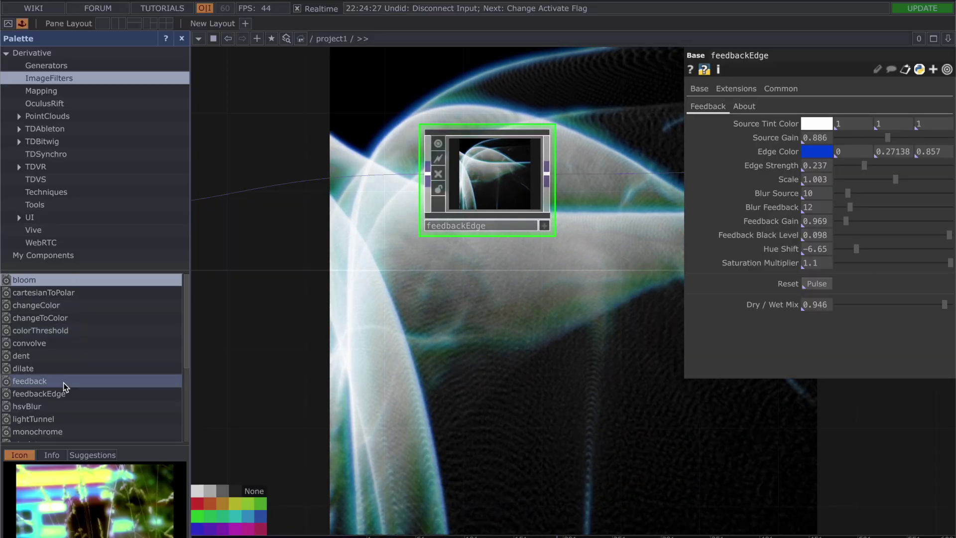
# Close and reopen the Palette and look through its ImageFilters components down to feedbackEdge.
pyautogui.scroll(-3, 64, 382)
pyautogui.scroll(3, 64, 383)
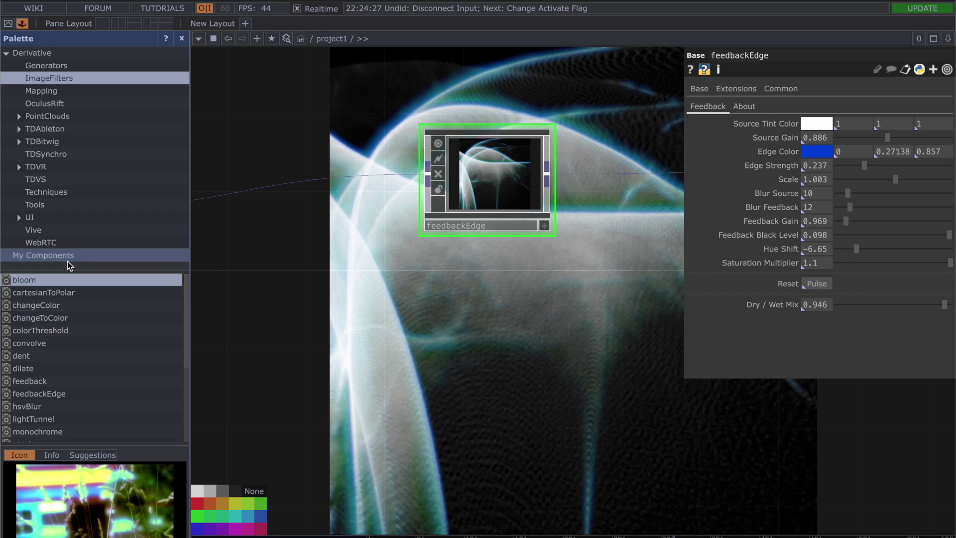
pyautogui.click(22, 22)
pyautogui.click(22, 22)
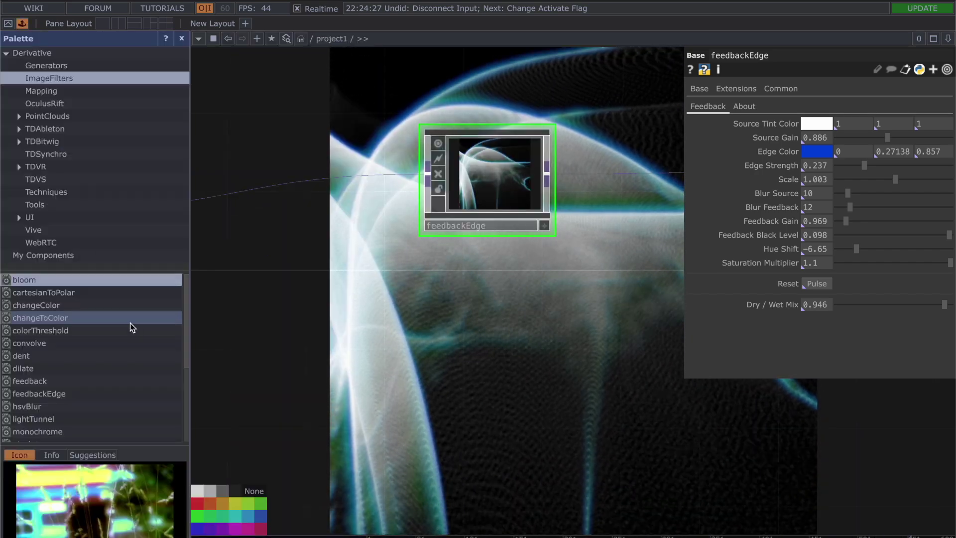
pyautogui.scroll(-2, 130, 323)
pyautogui.click(94, 364)
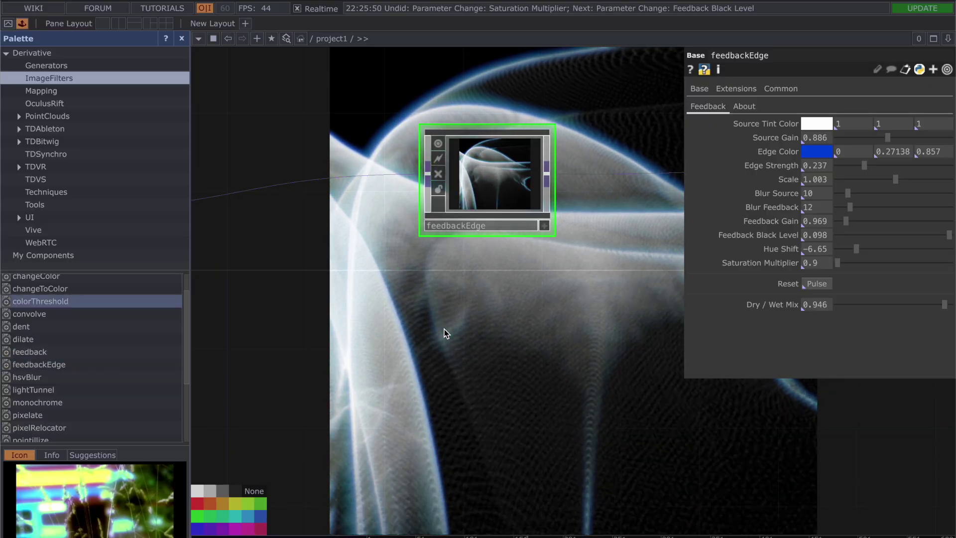
# Undo feedbackEdge's parameter changes back through the Edge Color change.
pyautogui.hotkey('ctrl', 'z')
pyautogui.hotkey('ctrl', 'z')
pyautogui.hotkey('ctrl', 'z')
pyautogui.hotkey('ctrl', 'z')
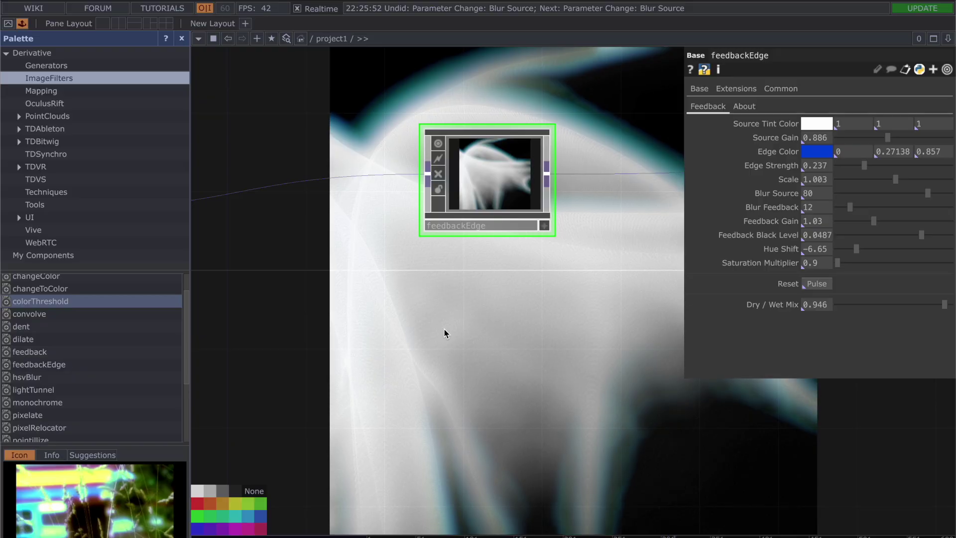
pyautogui.hotkey('ctrl', 'z')
pyautogui.hotkey('ctrl', 'z')
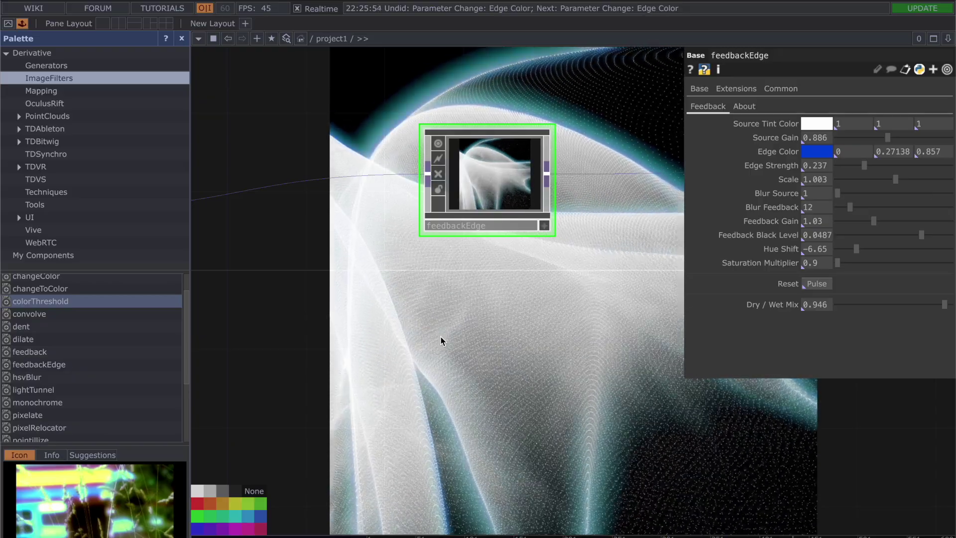
# Hide the parameters and examine the chain from null5 back through feedbackEdge, null4 and rgbkey1 to displace1 and null2.
pyautogui.press('p')
pyautogui.moveTo(845, 324); pyautogui.dragTo(656, 348)
pyautogui.scroll(-4, 656, 349)
pyautogui.moveTo(764, 336); pyautogui.dragTo(749, 202)
pyautogui.scroll(-3, 755, 259)
pyautogui.moveTo(550, 333); pyautogui.dragTo(757, 356)
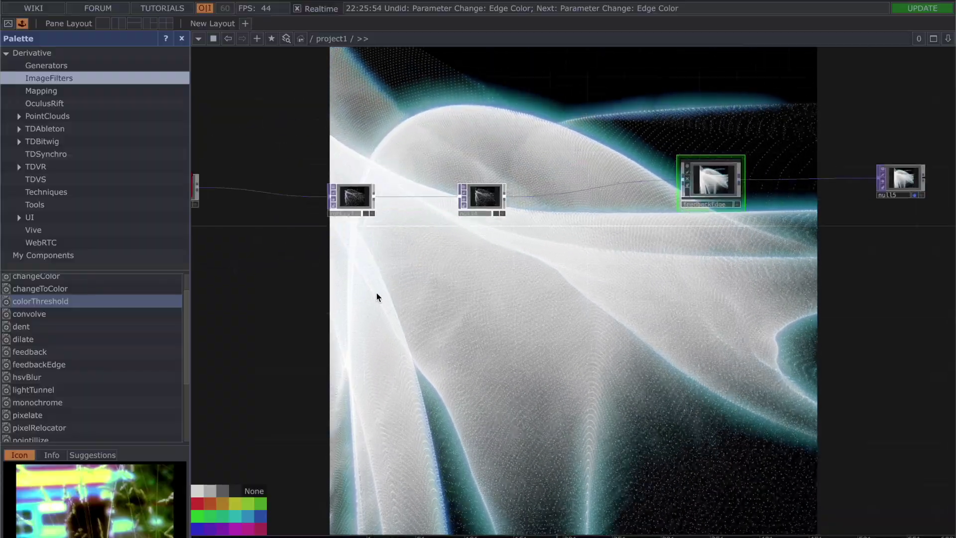
pyautogui.moveTo(389, 256); pyautogui.dragTo(544, 254)
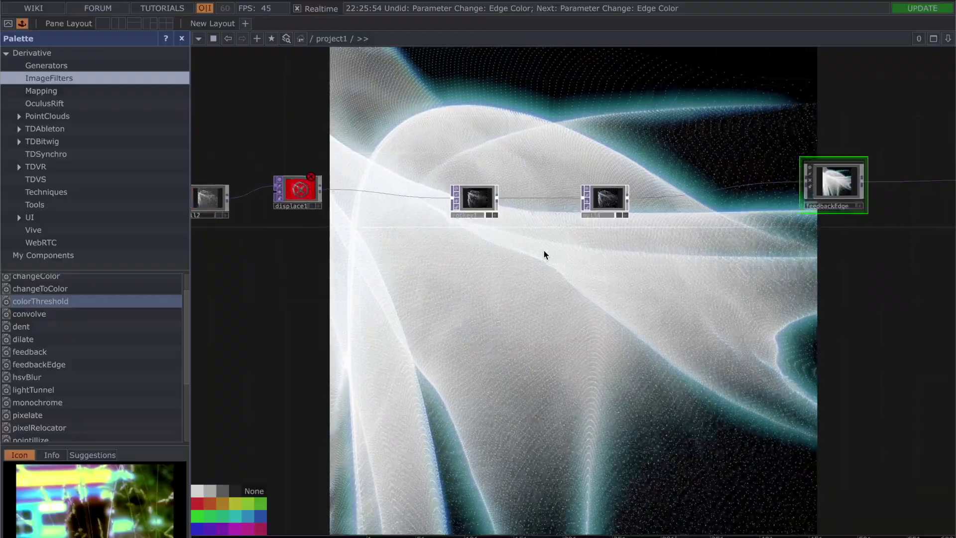
pyautogui.scroll(6, 544, 254)
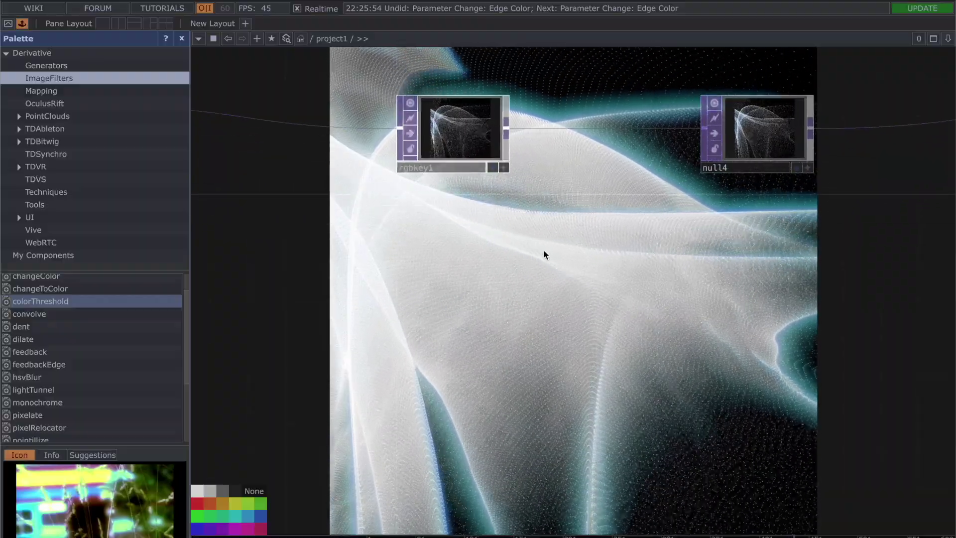
pyautogui.scroll(-5, 544, 254)
pyautogui.moveTo(442, 269); pyautogui.dragTo(707, 269)
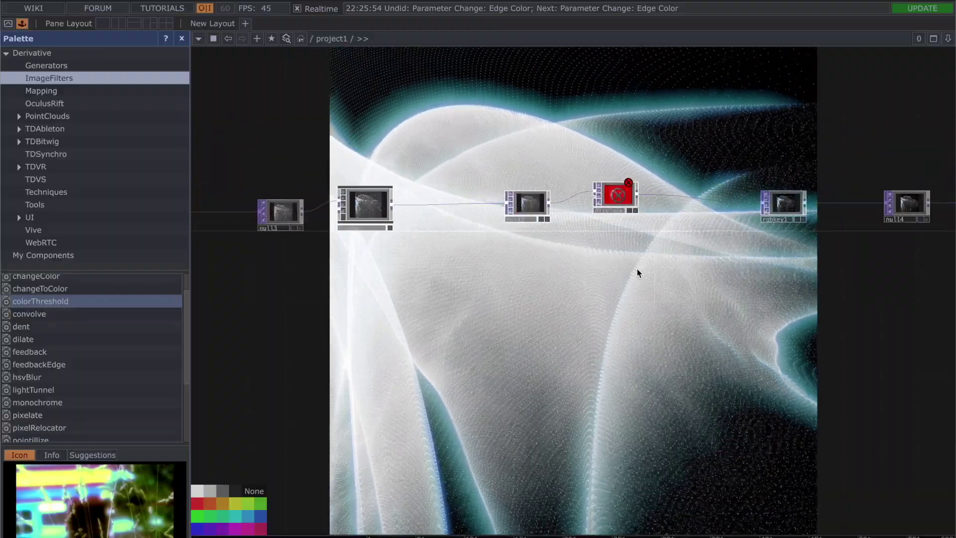
pyautogui.scroll(5, 637, 273)
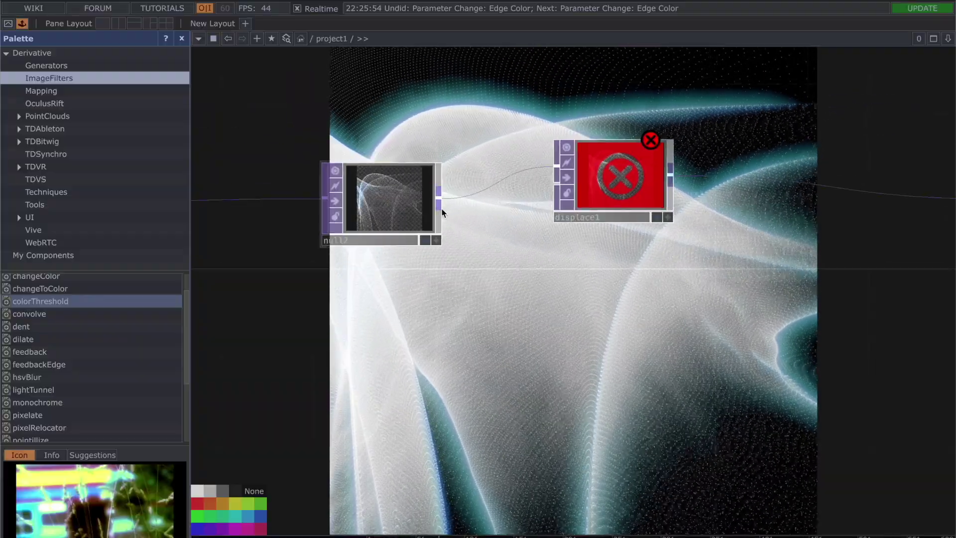
# Connect null2's output to displace1's second input and disconnect it again to compare the final image.
pyautogui.click(541, 185)
pyautogui.click(649, 193)
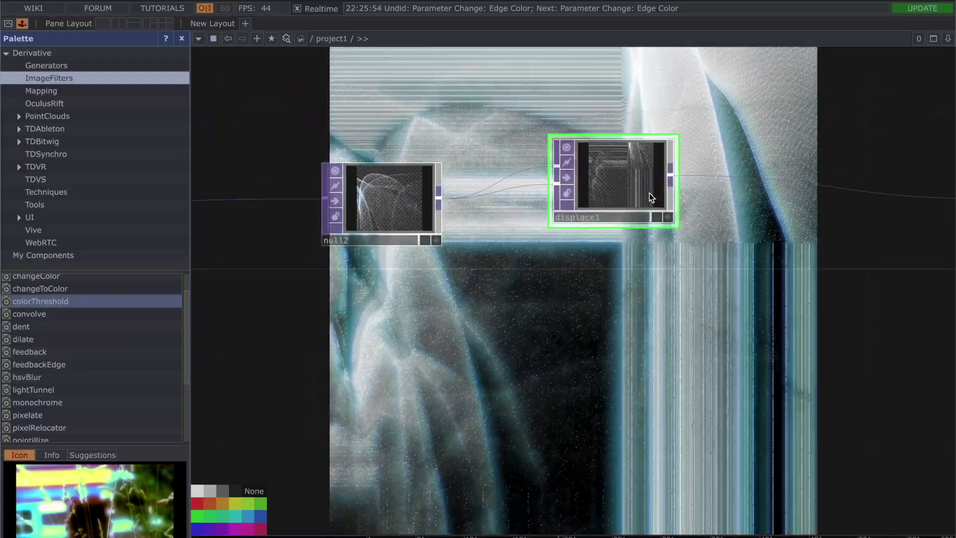
pyautogui.rightClick(518, 186)
pyautogui.click(537, 225)
# Set transform1's Translate X expression in the noise feedback network to me.time.seconds * 0.3.
pyautogui.scroll(-3, 405, 412)
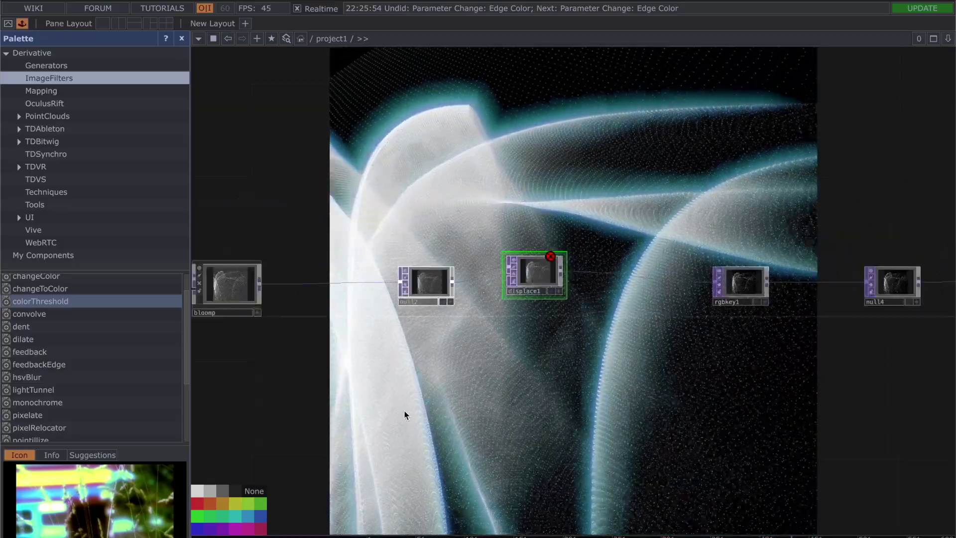
pyautogui.moveTo(405, 411); pyautogui.dragTo(724, 295)
pyautogui.scroll(-5, 505, 329)
pyautogui.moveTo(499, 331); pyautogui.dragTo(732, 326)
pyautogui.moveTo(367, 362); pyautogui.dragTo(544, 326)
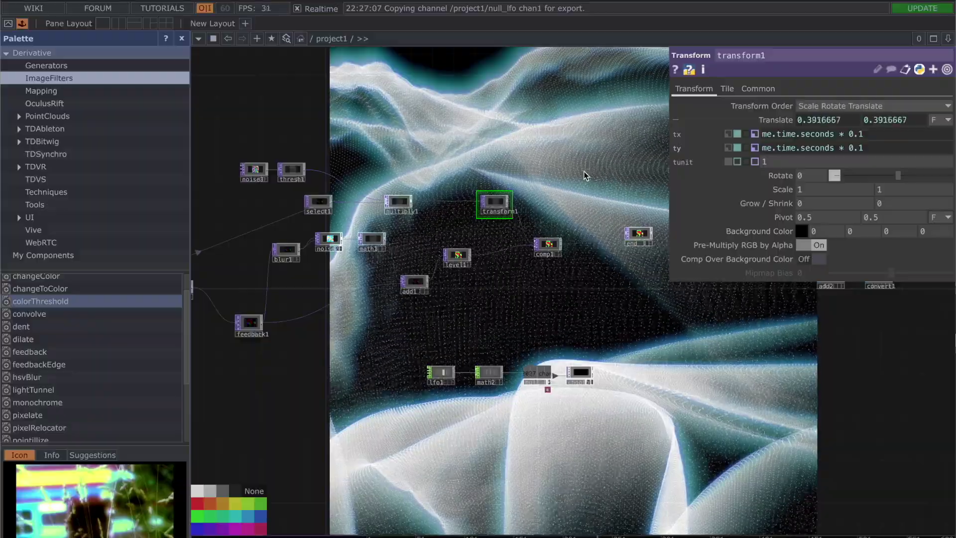
pyautogui.scroll(-5, 582, 170)
pyautogui.moveTo(703, 417); pyautogui.dragTo(558, 358)
pyautogui.click(871, 136)
pyautogui.press('BackSpace')
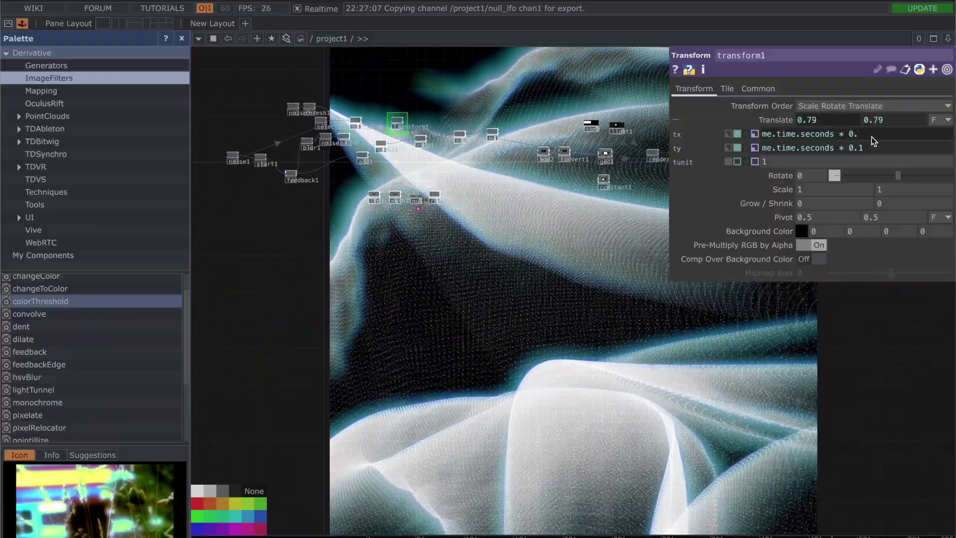
pyautogui.write('3')
pyautogui.press('Return')
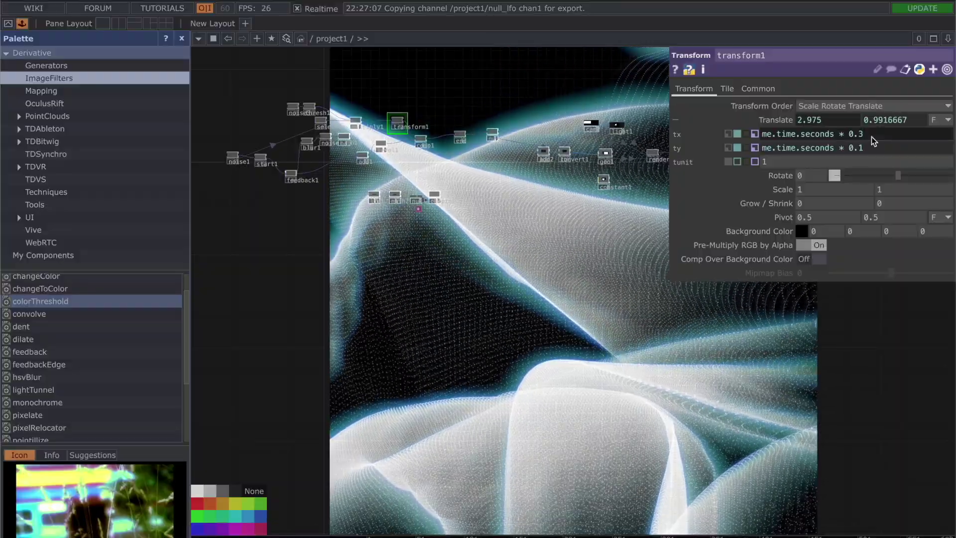
# Delete transform1, and undo the deletion and the preceding edits back through the disconnection of displace1's second input.
pyautogui.press('Delete')
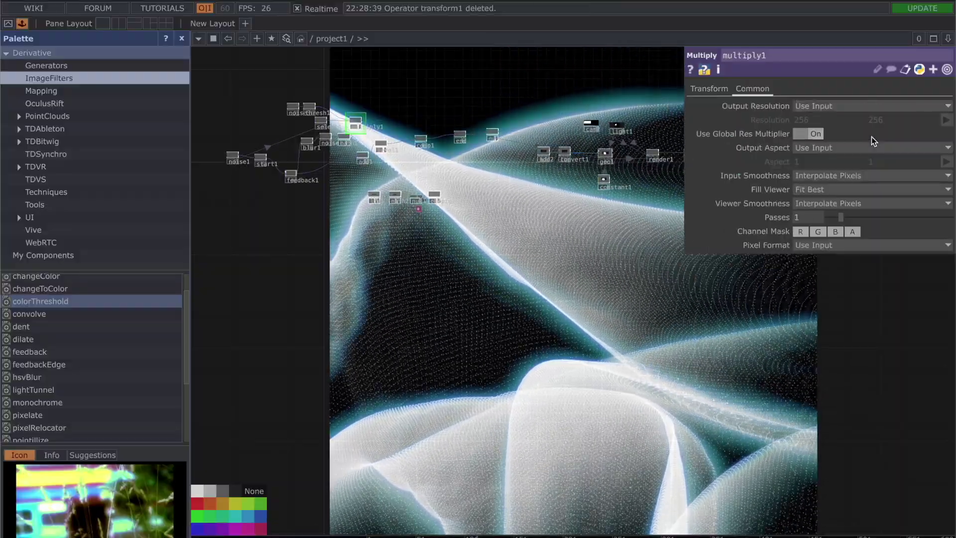
pyautogui.hotkey('ctrl', 'z')
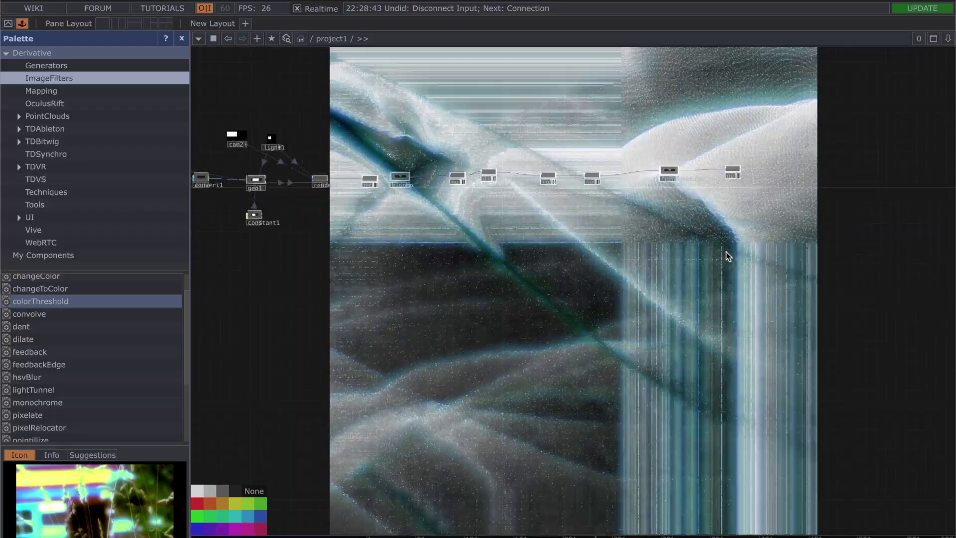
# Disconnect null2's output from displace1's second input in the post-processing chain.
pyautogui.scroll(4, 766, 267)
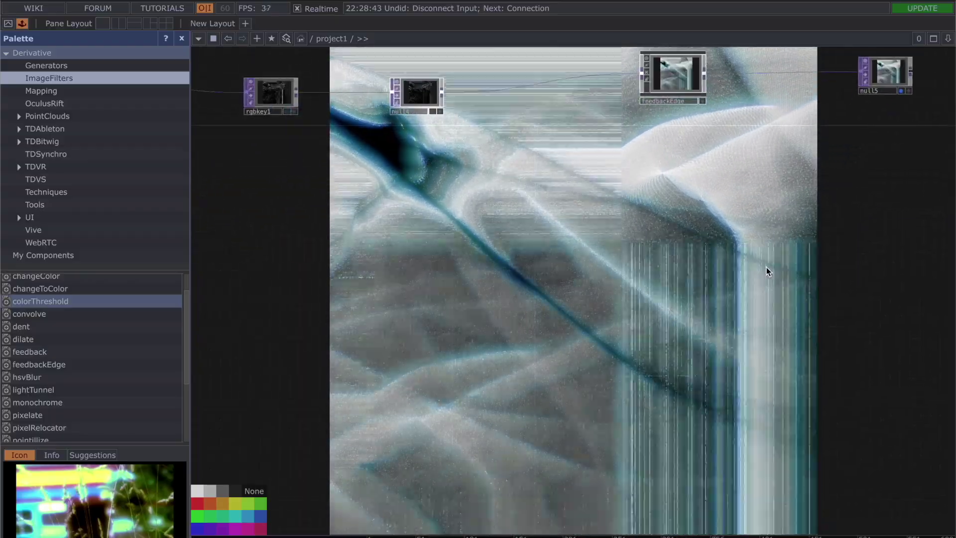
pyautogui.moveTo(729, 214); pyautogui.dragTo(749, 285)
pyautogui.scroll(-6, 748, 287)
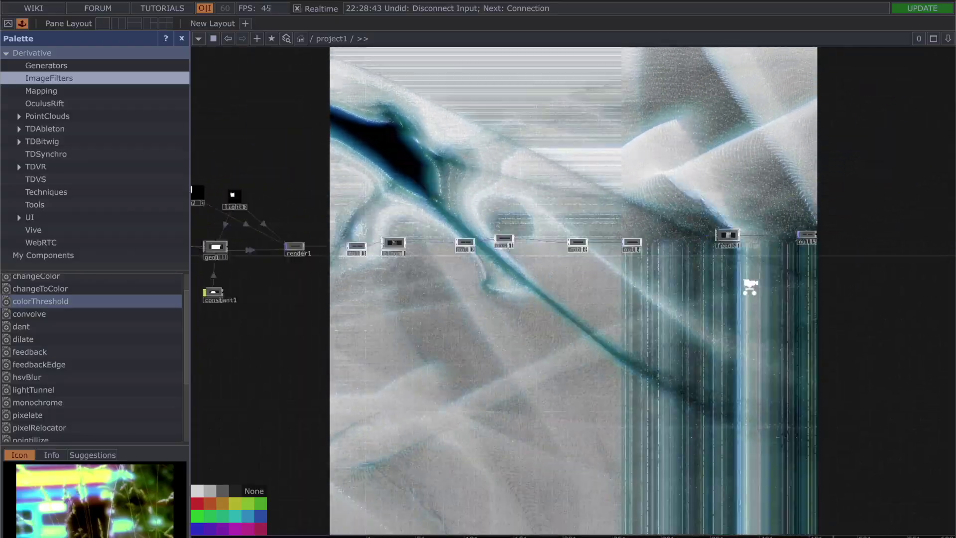
pyautogui.scroll(3, 688, 331)
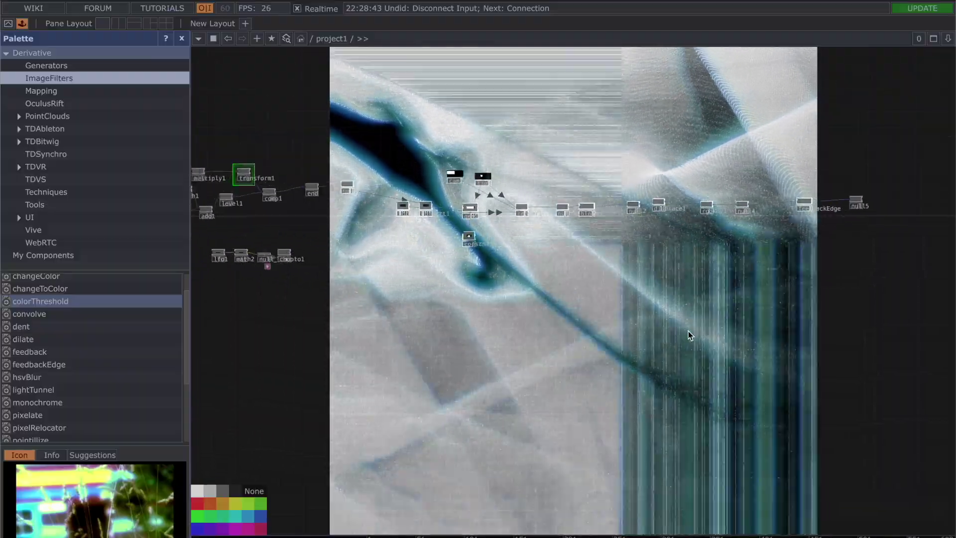
pyautogui.moveTo(679, 320); pyautogui.dragTo(693, 274)
pyautogui.scroll(4, 693, 275)
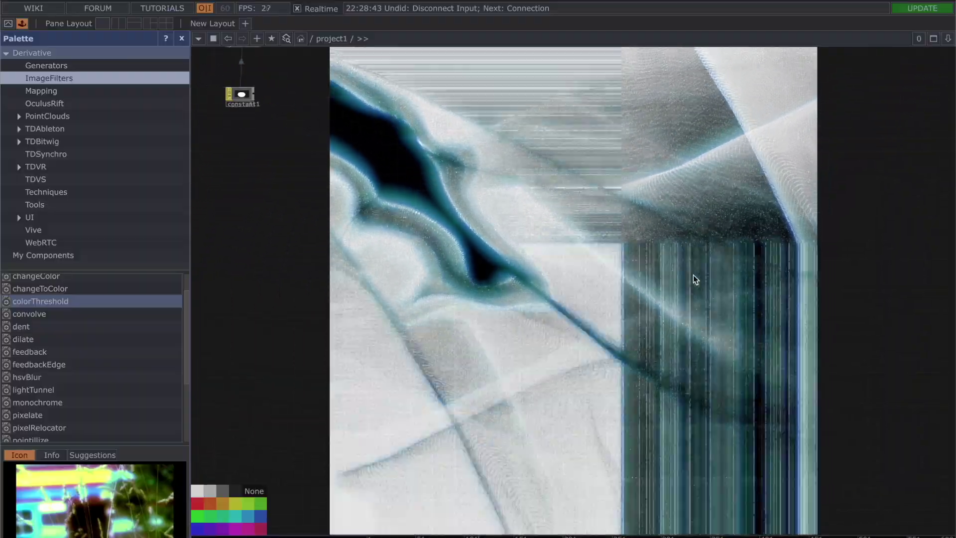
pyautogui.moveTo(747, 245); pyautogui.dragTo(539, 356)
pyautogui.scroll(3, 572, 270)
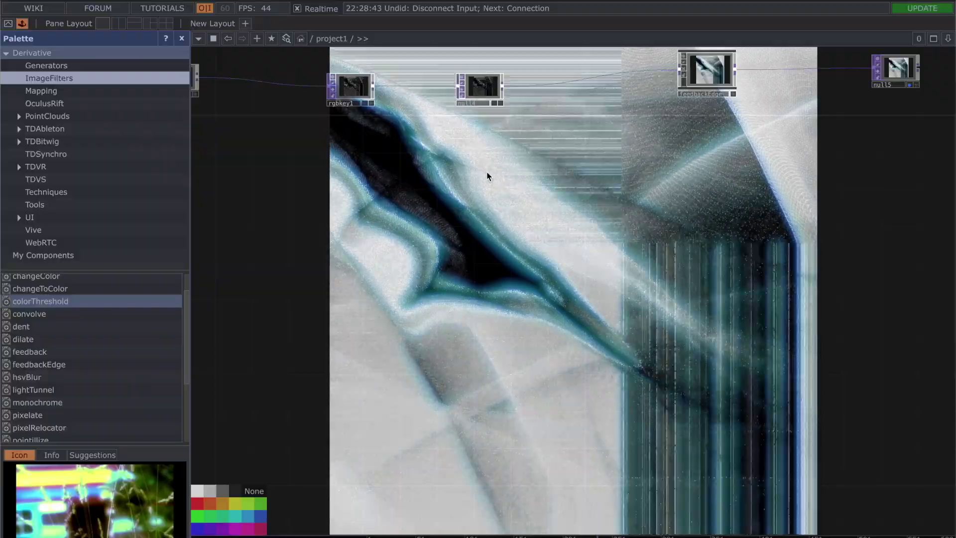
pyautogui.moveTo(486, 173); pyautogui.dragTo(720, 377)
pyautogui.moveTo(494, 315); pyautogui.dragTo(607, 331)
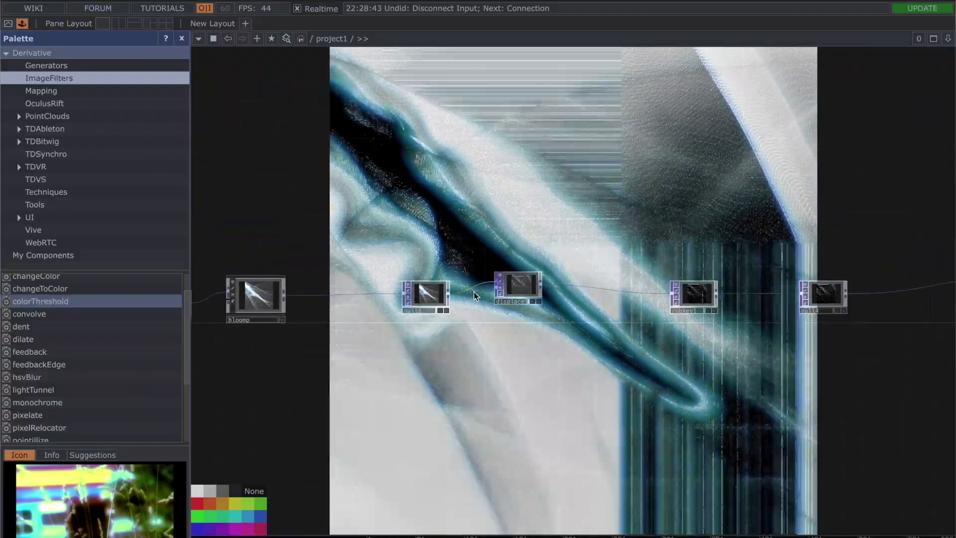
pyautogui.rightClick(485, 288)
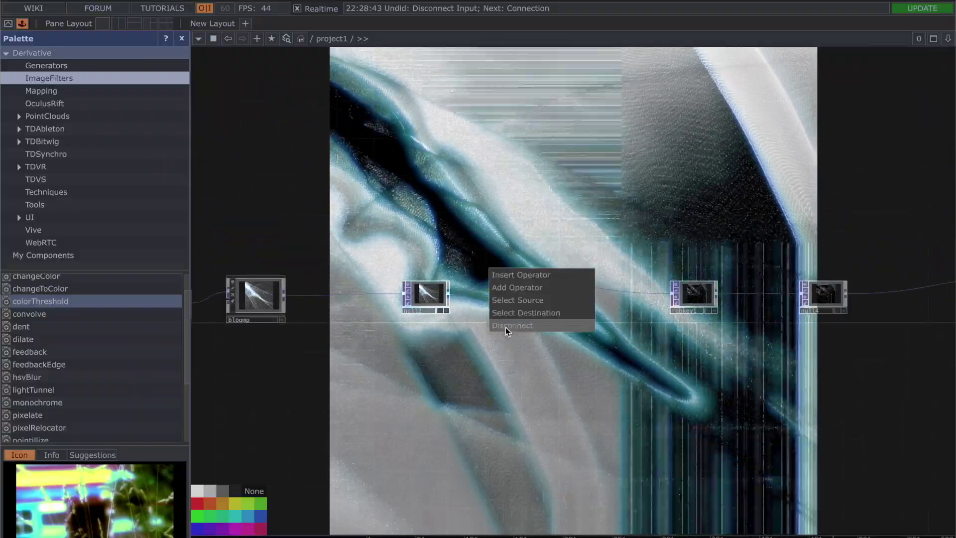
pyautogui.click(506, 327)
pyautogui.scroll(-8, 502, 402)
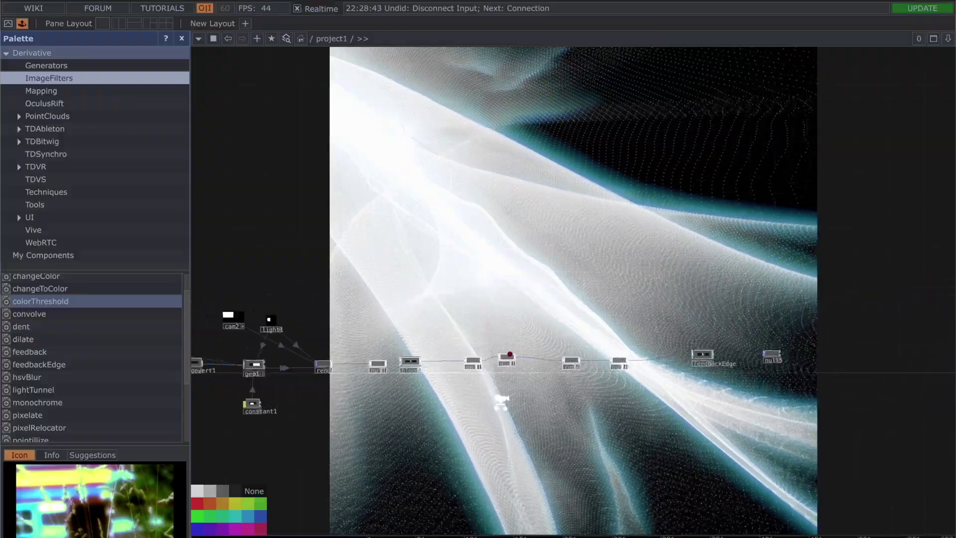
pyautogui.moveTo(503, 452); pyautogui.dragTo(643, 232)
pyautogui.scroll(-2, 644, 232)
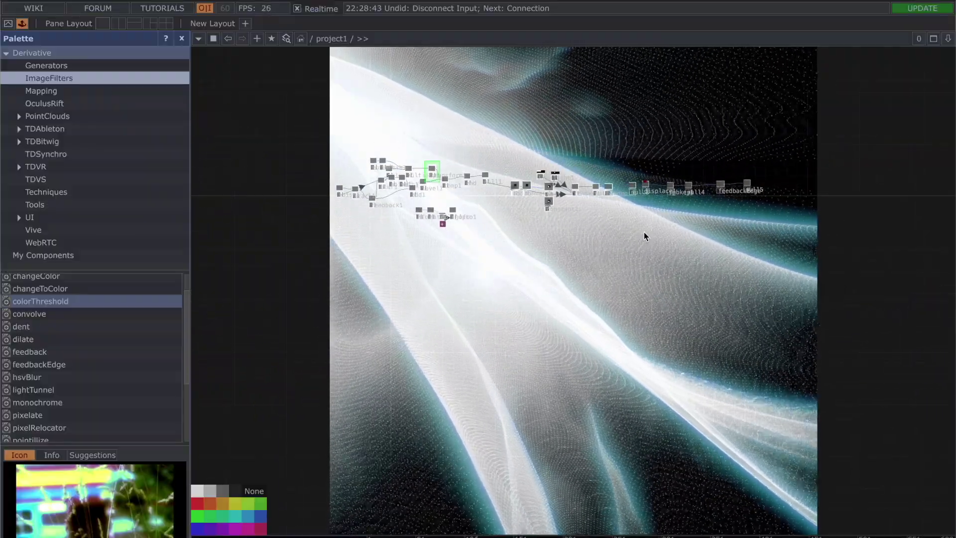
pyautogui.moveTo(674, 271); pyautogui.dragTo(710, 203)
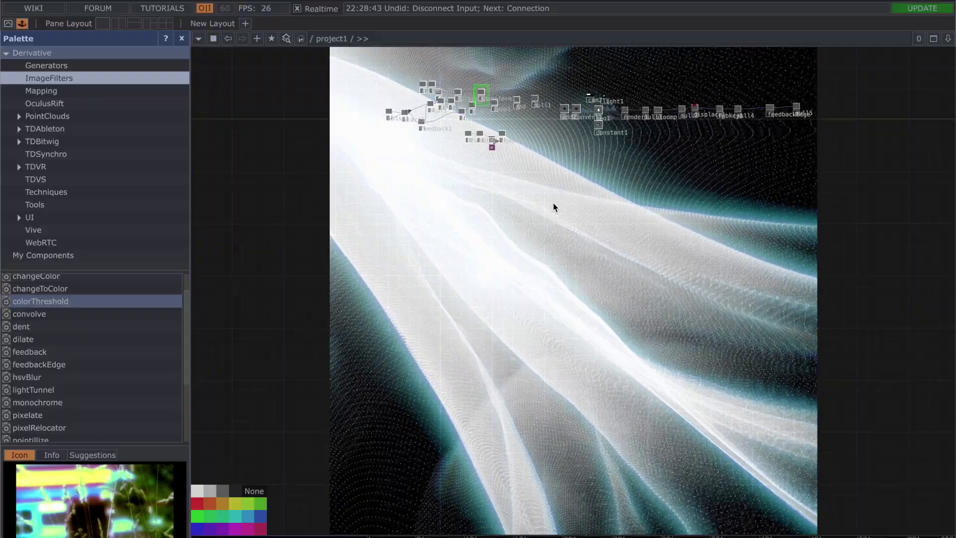
pyautogui.moveTo(553, 204); pyautogui.dragTo(511, 270)
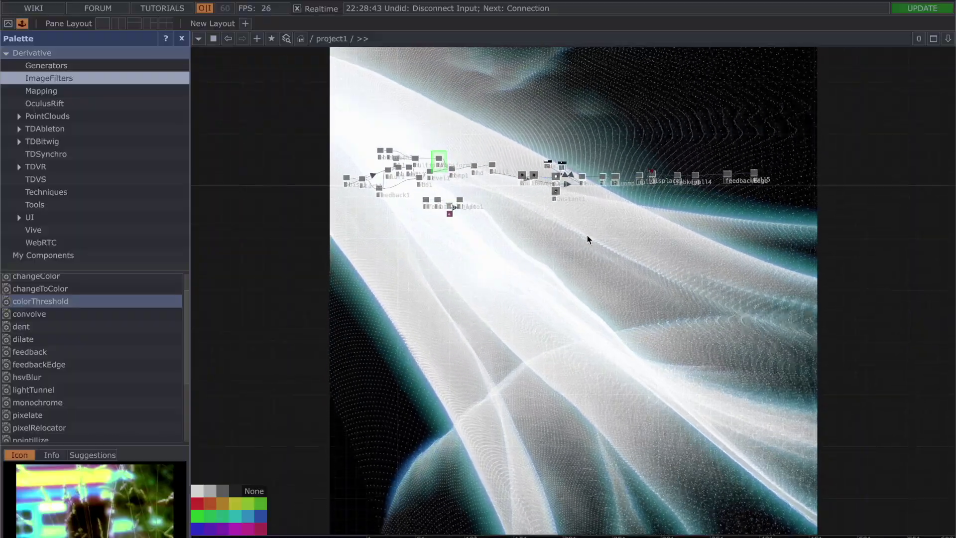